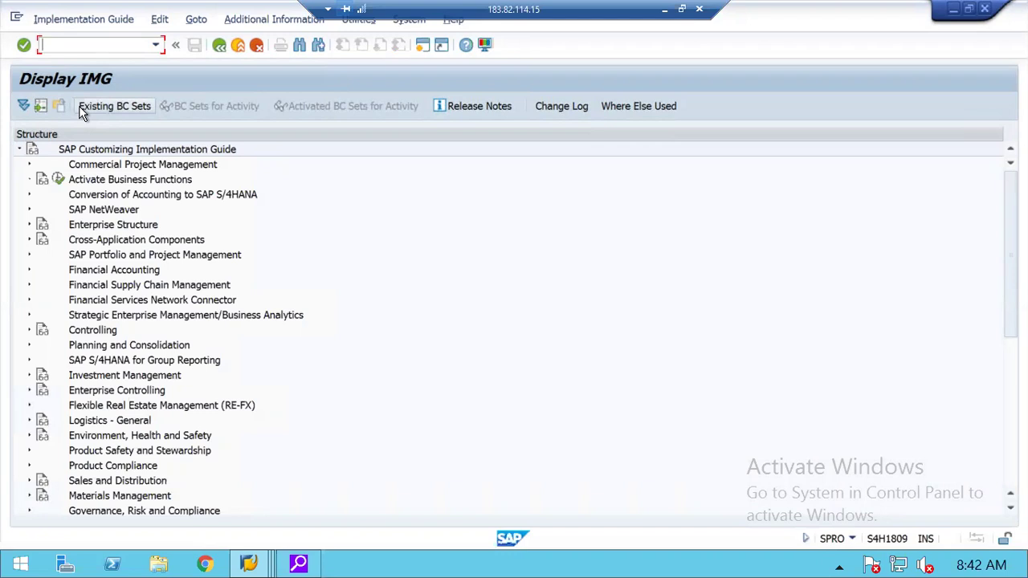
Open the activity for creating a statistical key figure planning layout under Cost Center Accounting's user-defined manual planning layouts.
left_click(28, 330)
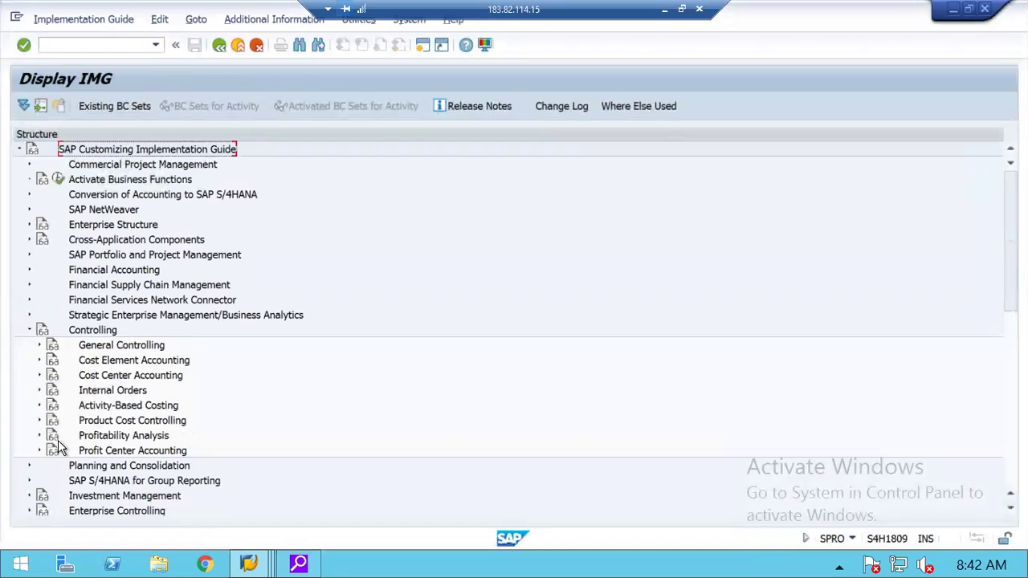
left_click(38, 375)
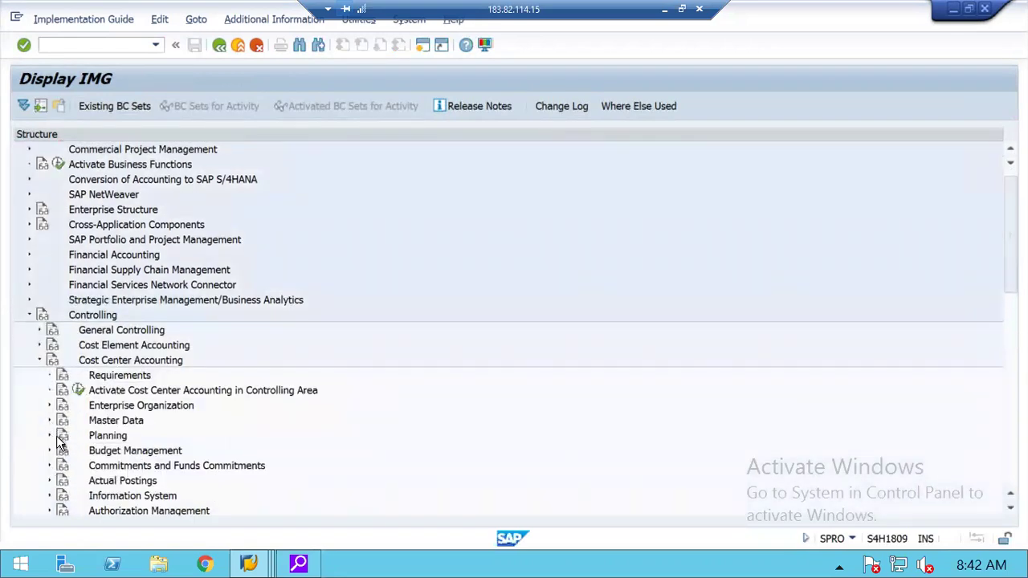
left_click(47, 435)
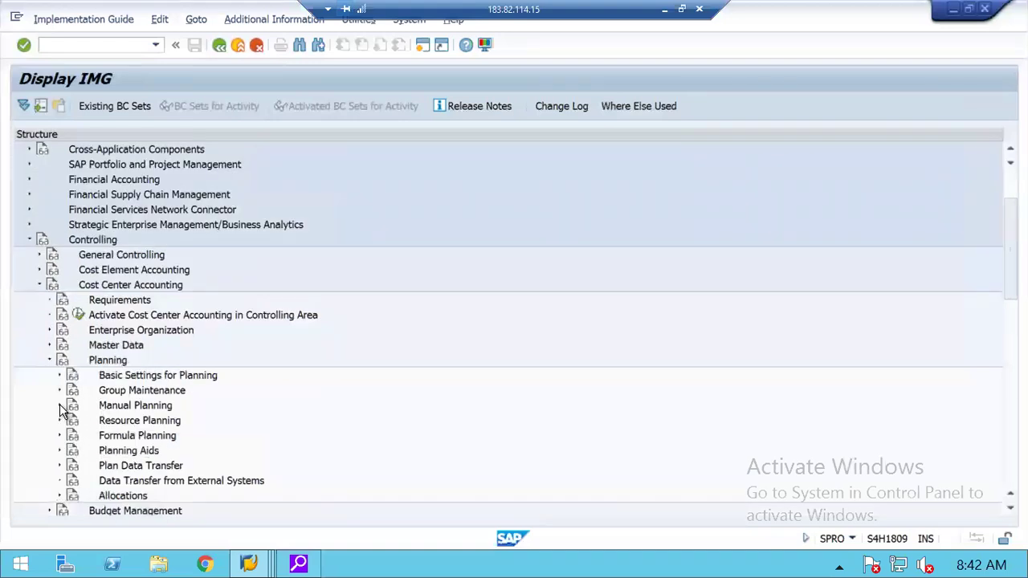
left_click(59, 406)
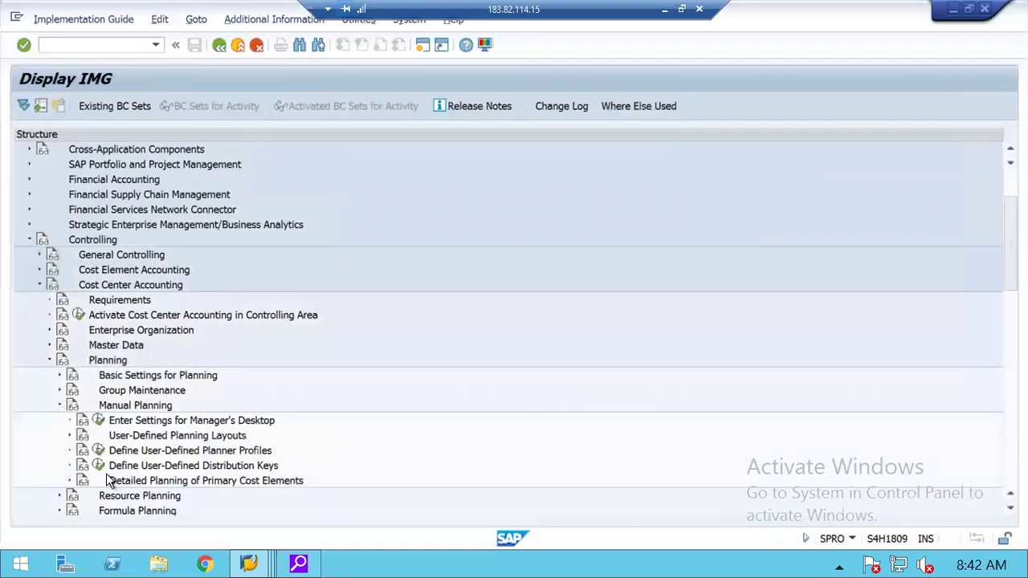
left_click(70, 438)
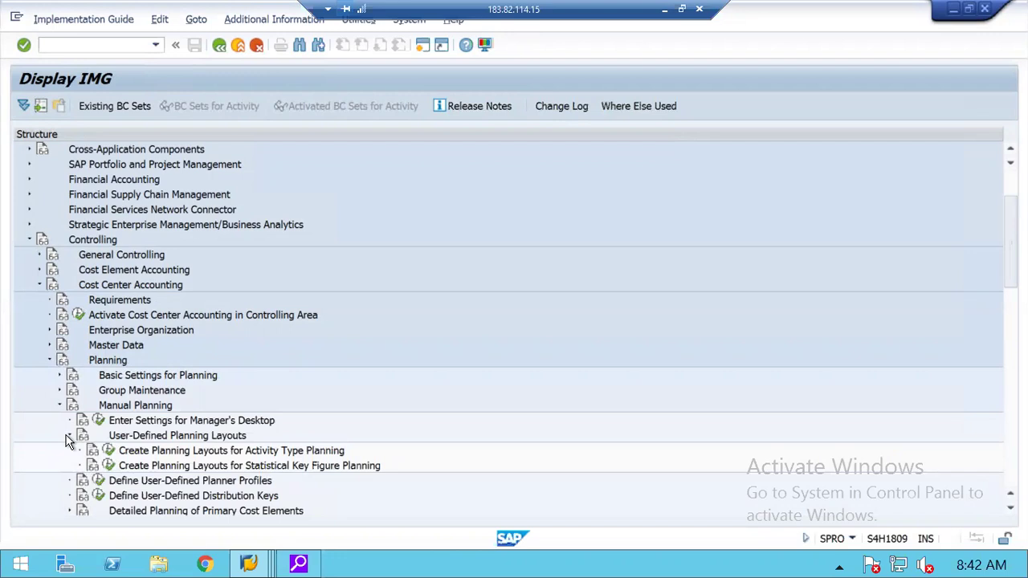
left_click(160, 469)
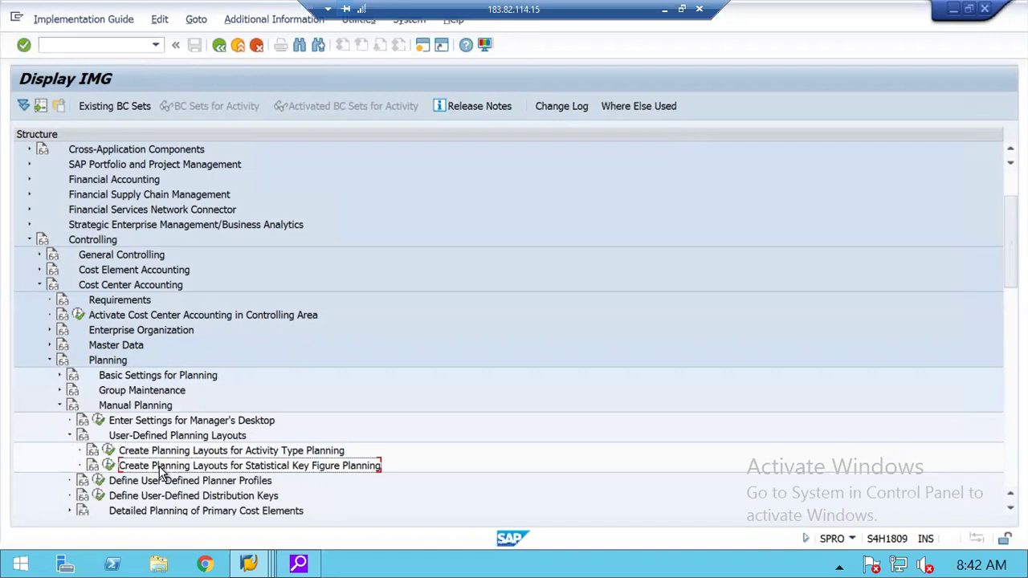
left_click(109, 466)
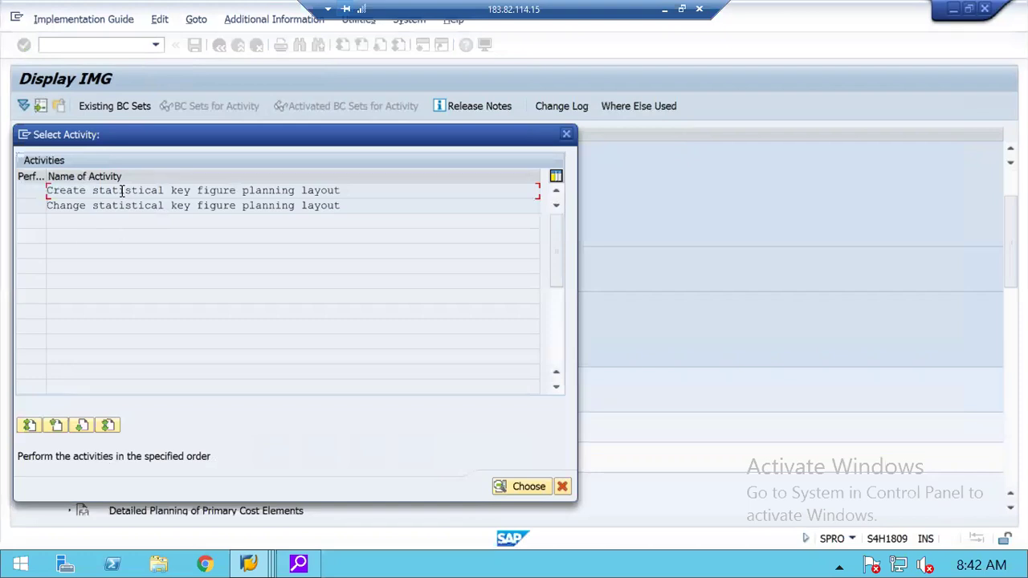
double_click(119, 189)
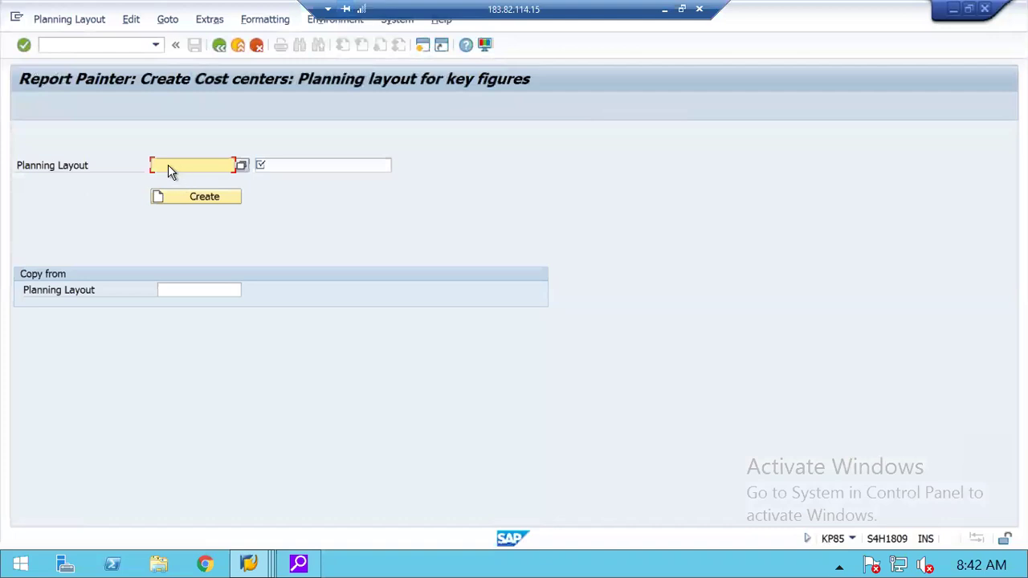
Check the existing planning layouts and create a new layout SKFIG with the description SKF Planning.
left_click(242, 166)
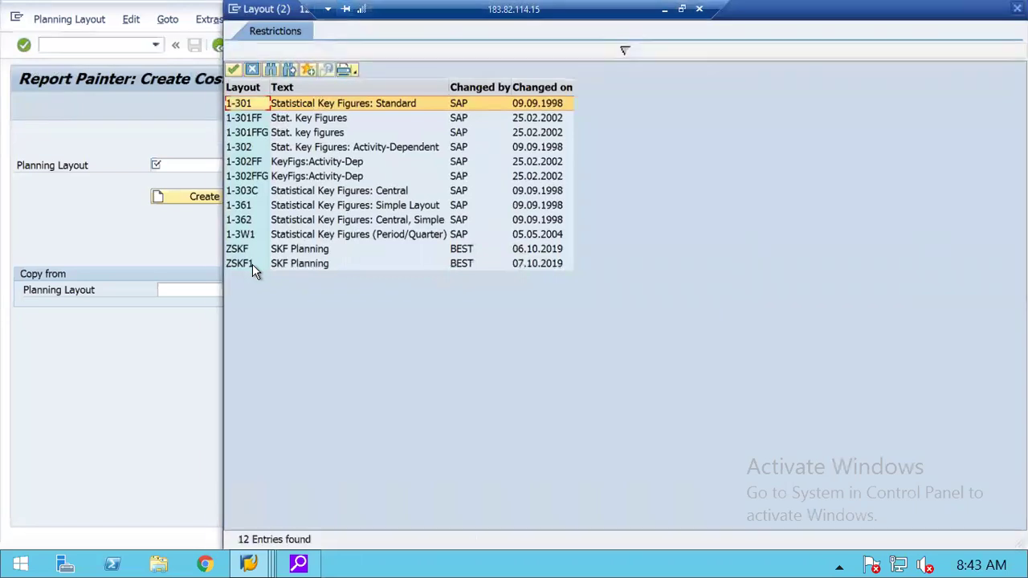
left_click(252, 264)
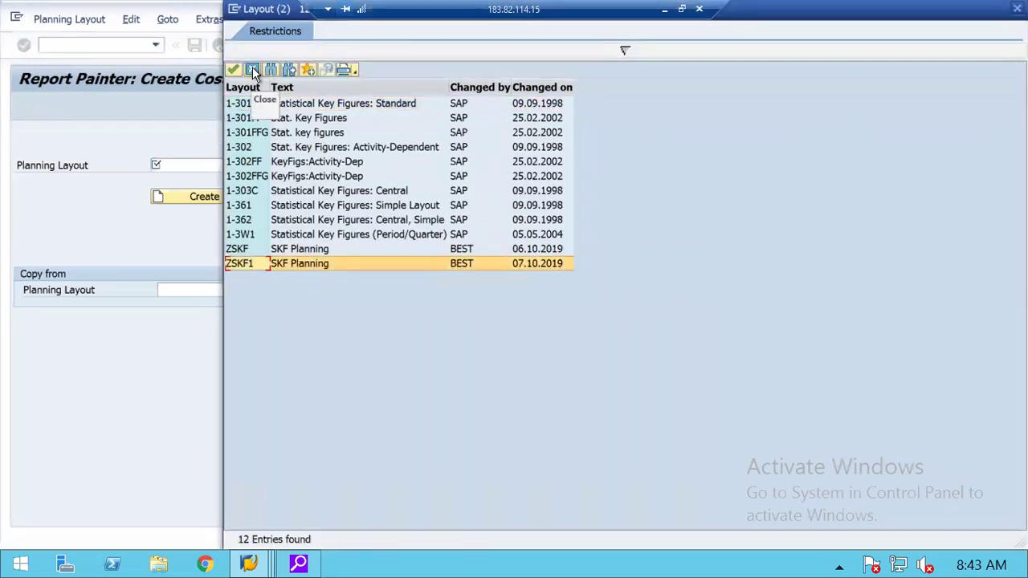
left_click(252, 70)
left_click(169, 165)
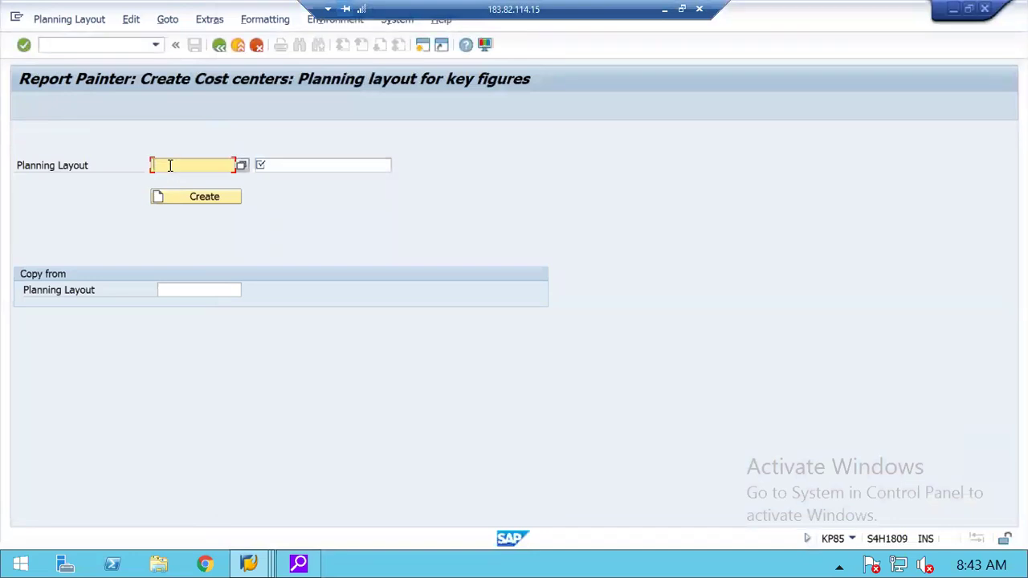
type("SKFIG")
key("Tab")
type("SKF Planning")
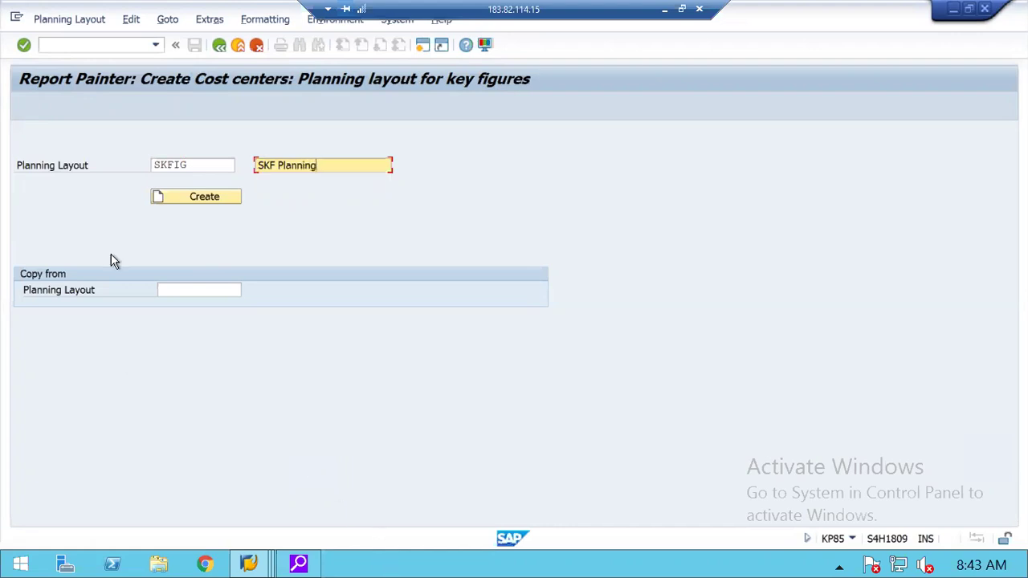
left_click(190, 166)
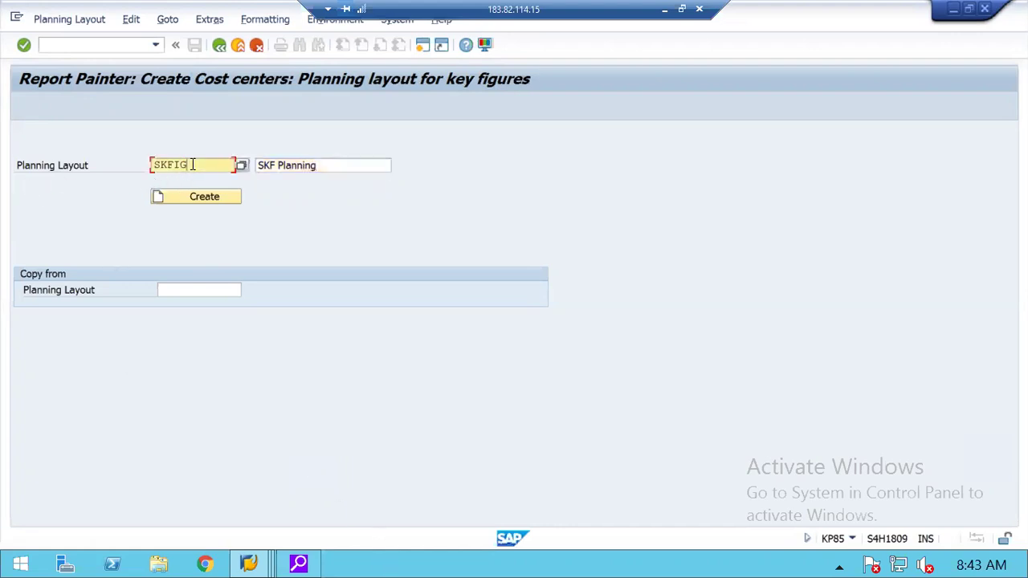
left_click(336, 165)
left_click(174, 202)
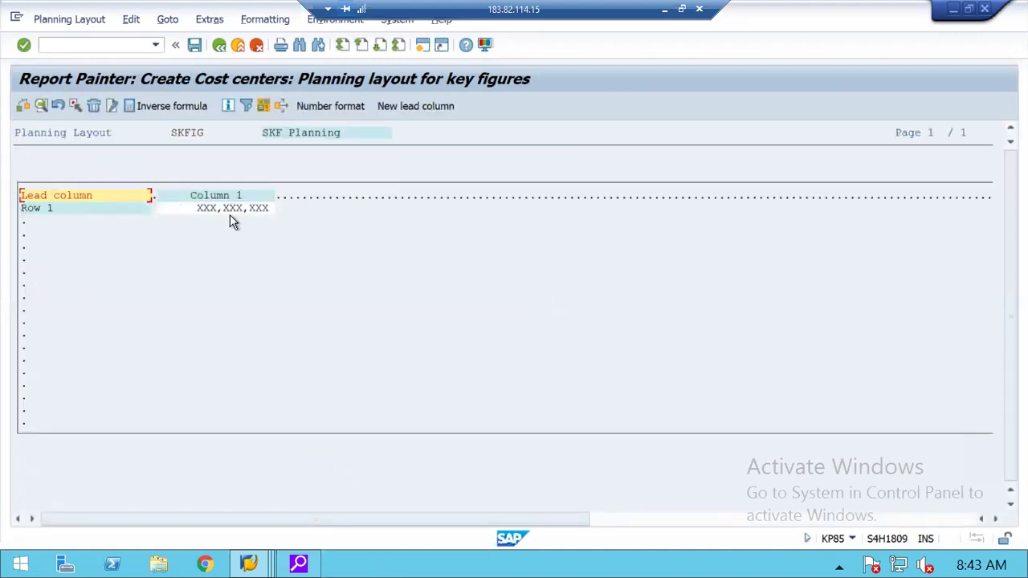
Examine the element types offered for Column 1 and the characteristics available in the general data selection.
left_click(396, 103)
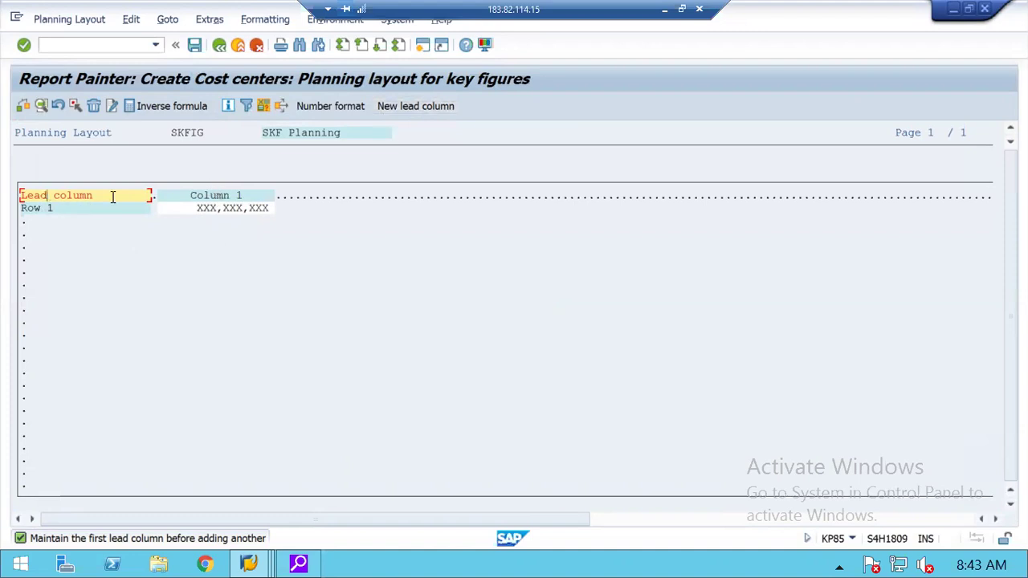
double_click(211, 206)
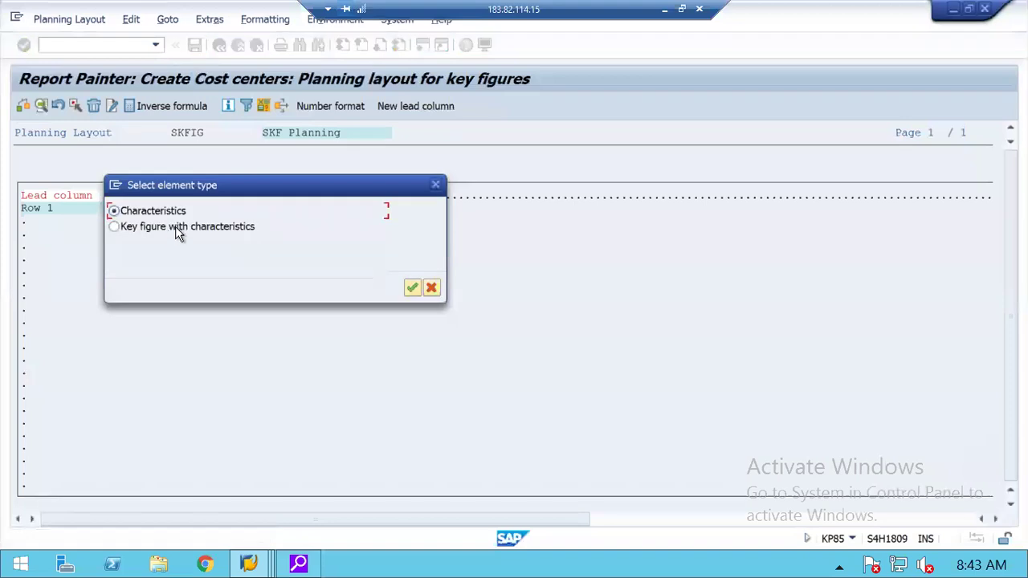
left_click(436, 185)
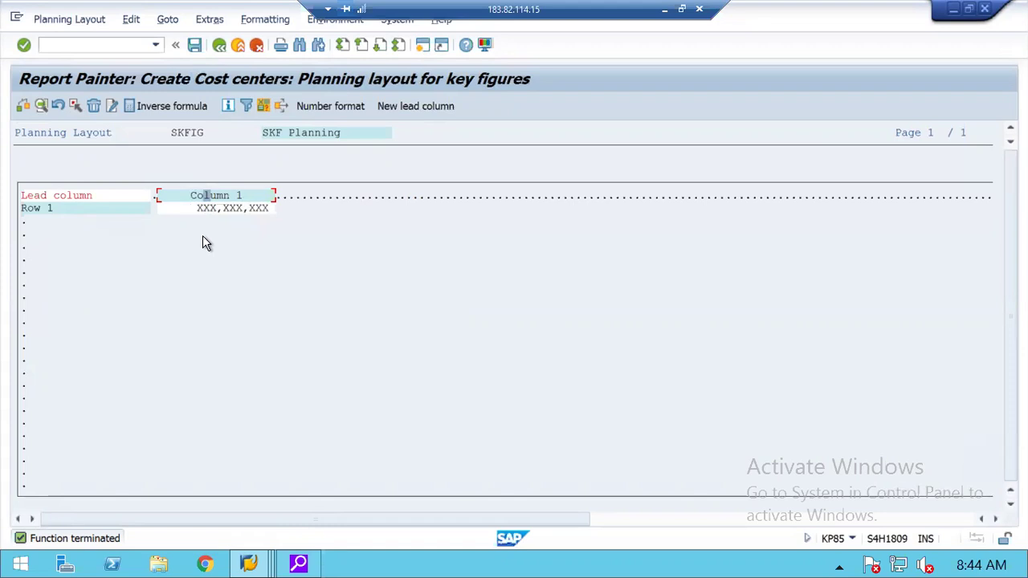
left_click(132, 21)
mouse_move(153, 40)
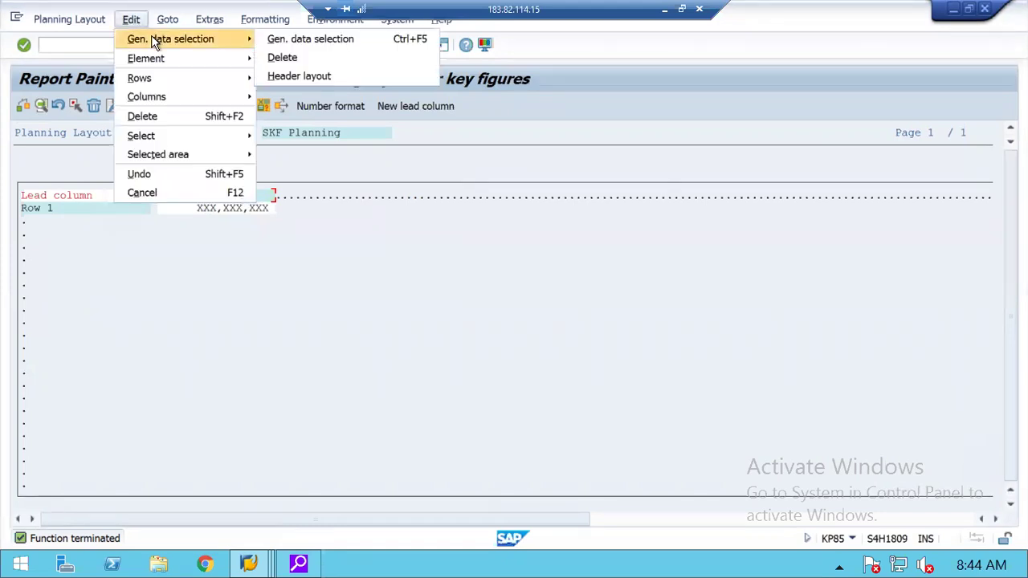
left_click(330, 40)
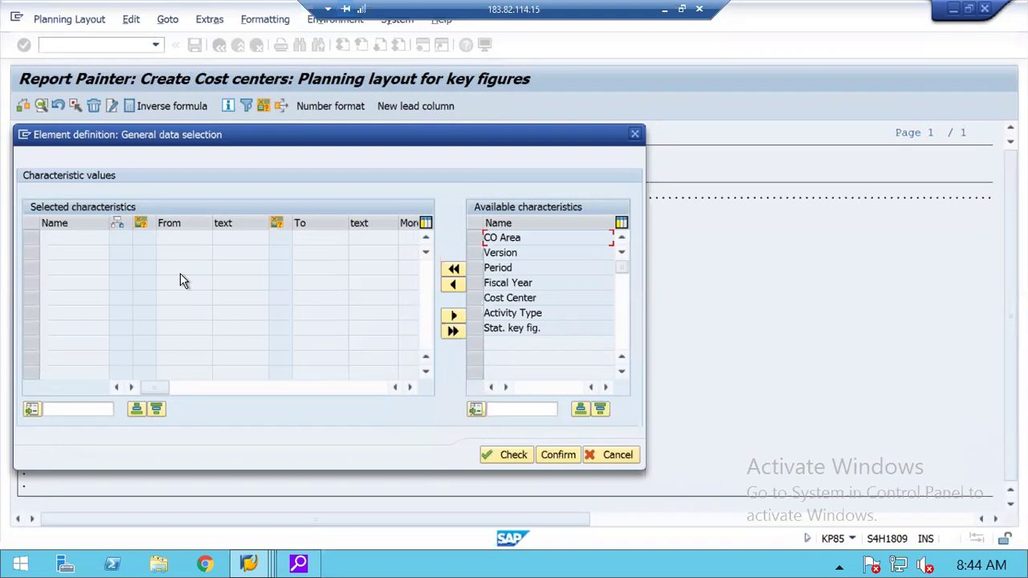
left_click(635, 135)
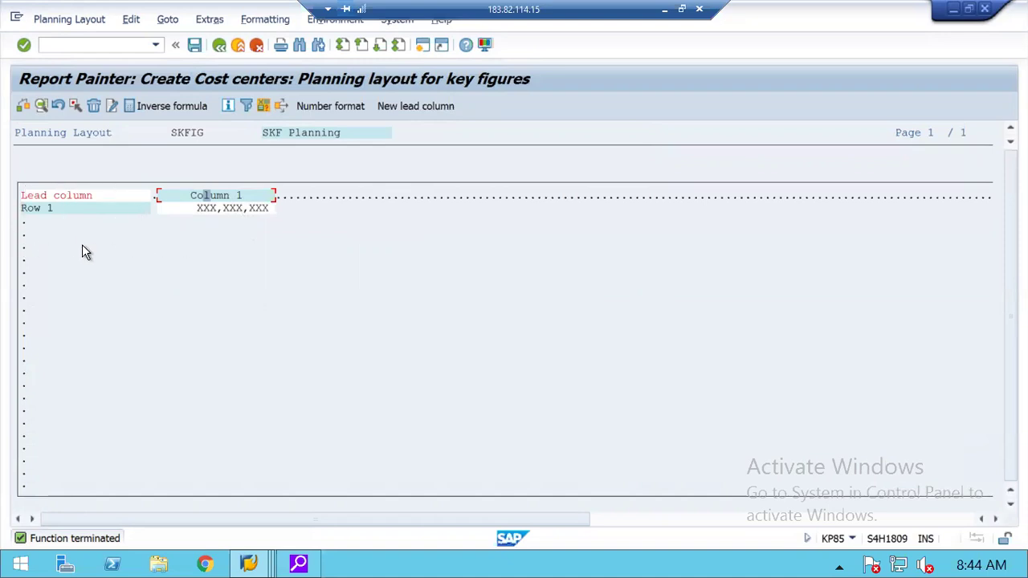
left_click(41, 196)
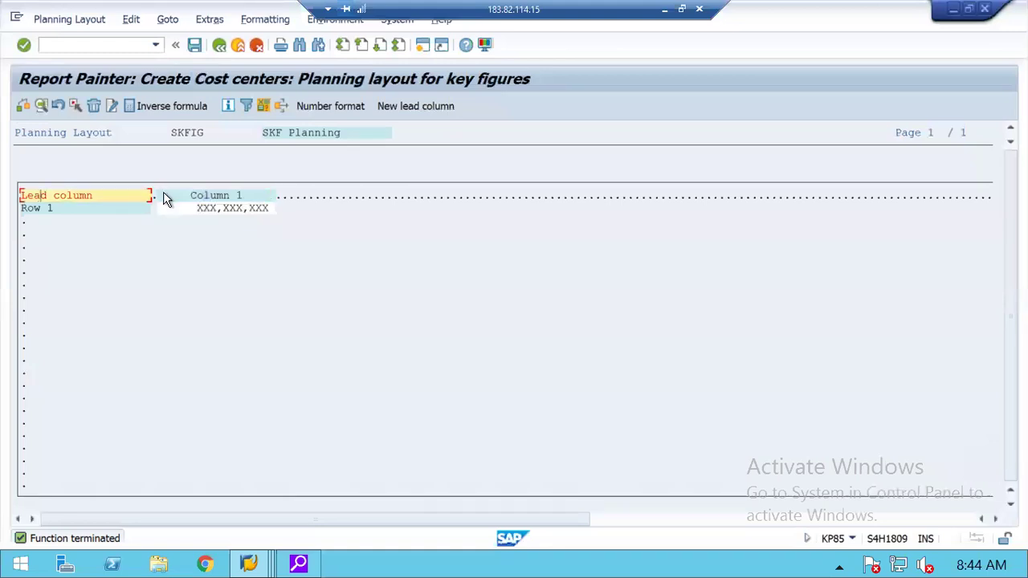
left_click(163, 197)
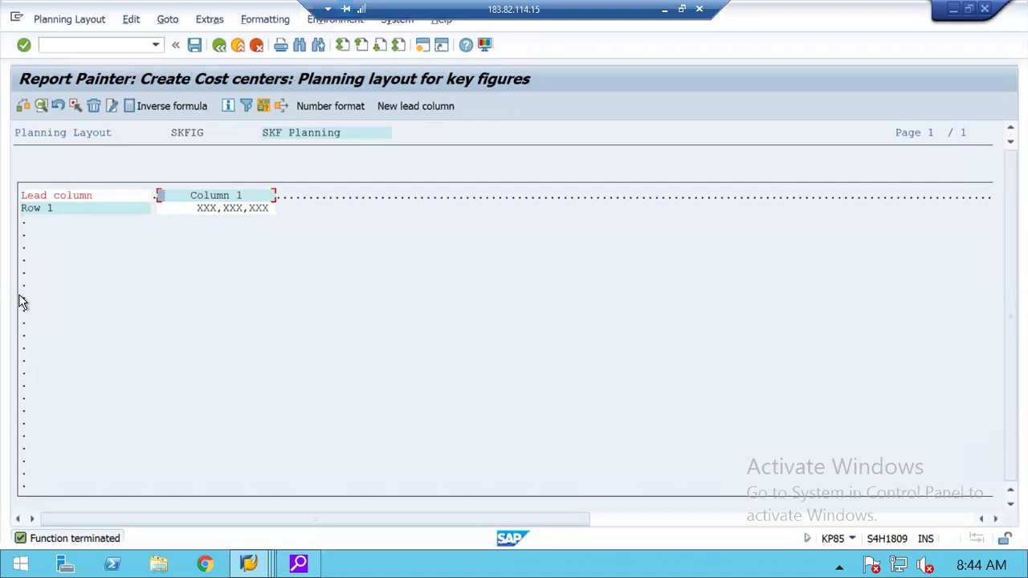
Define the lead column with the Cost Center characteristic, shown as characteristic value of length 10, and review its short, medium and long texts.
double_click(41, 196)
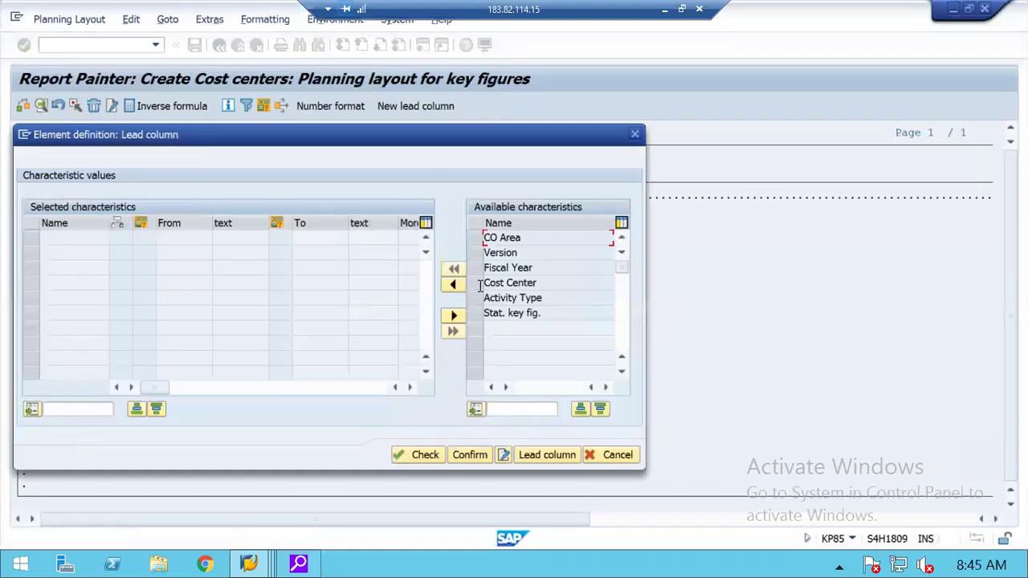
left_click(480, 285)
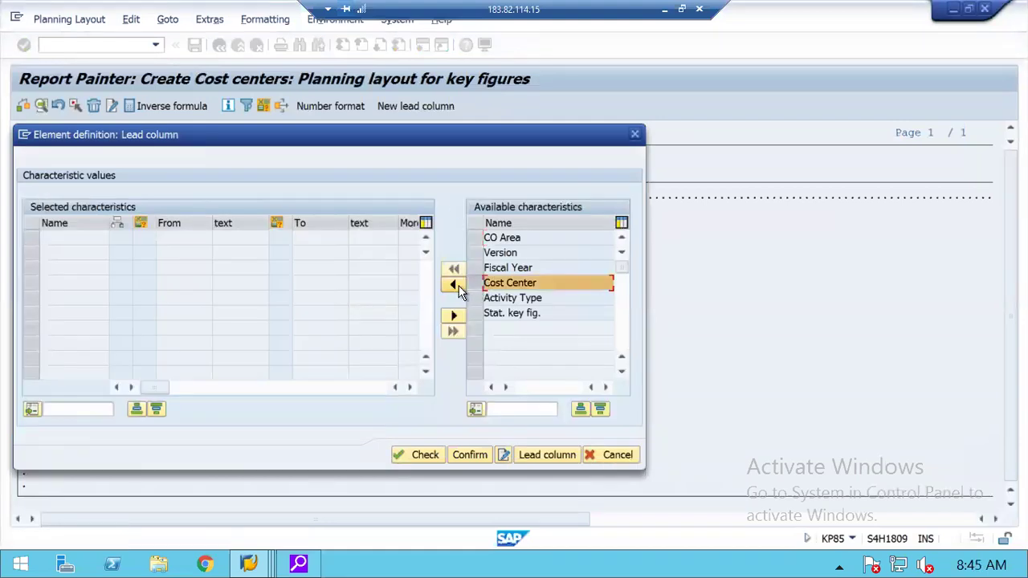
left_click(458, 286)
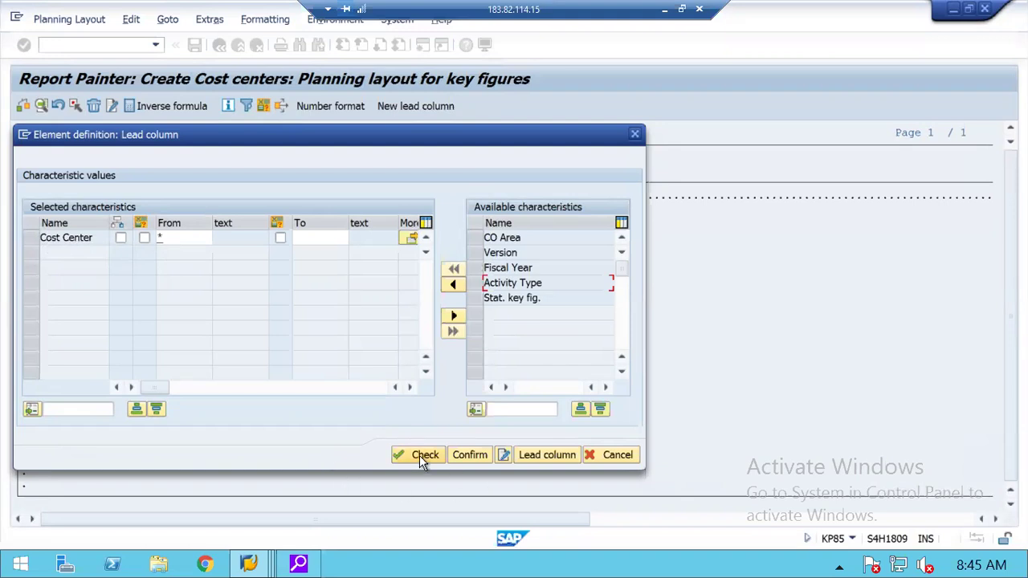
left_click(471, 456)
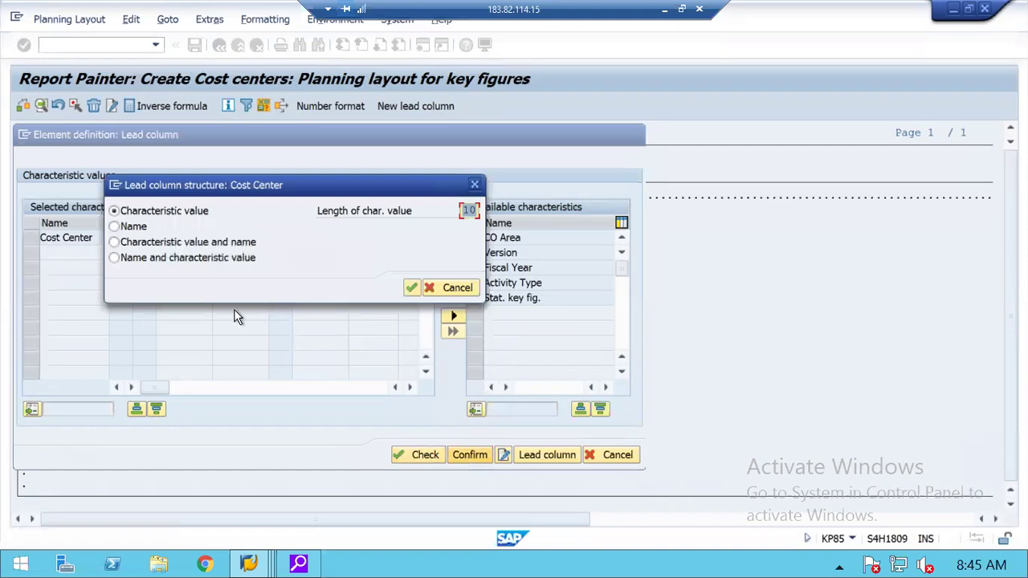
left_click(415, 288)
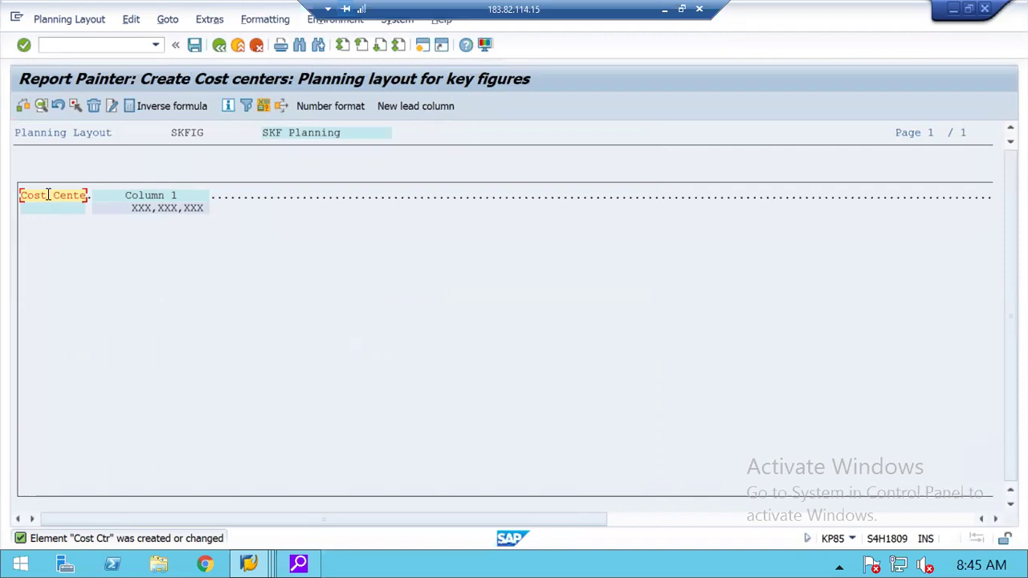
double_click(46, 195)
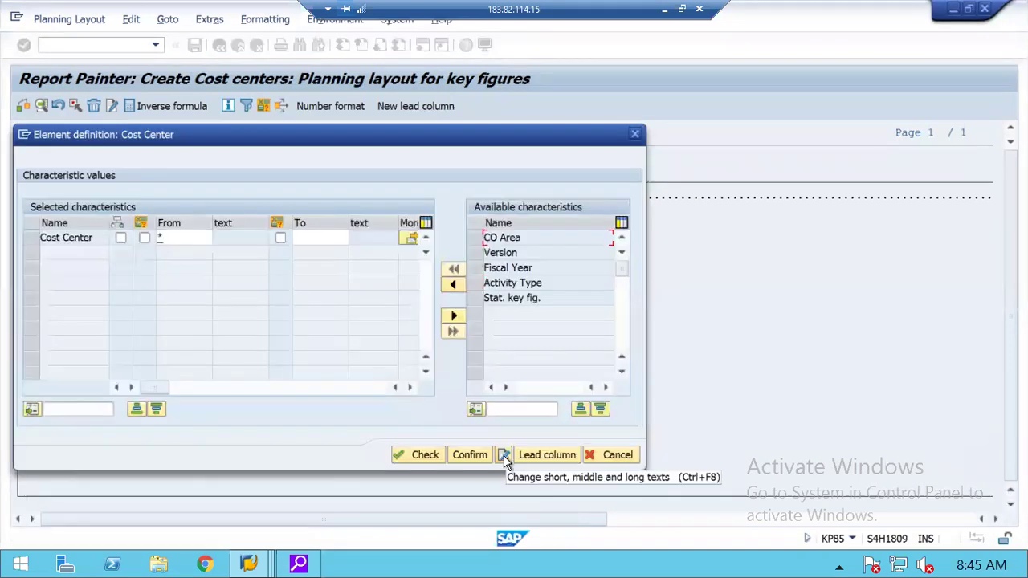
left_click(503, 455)
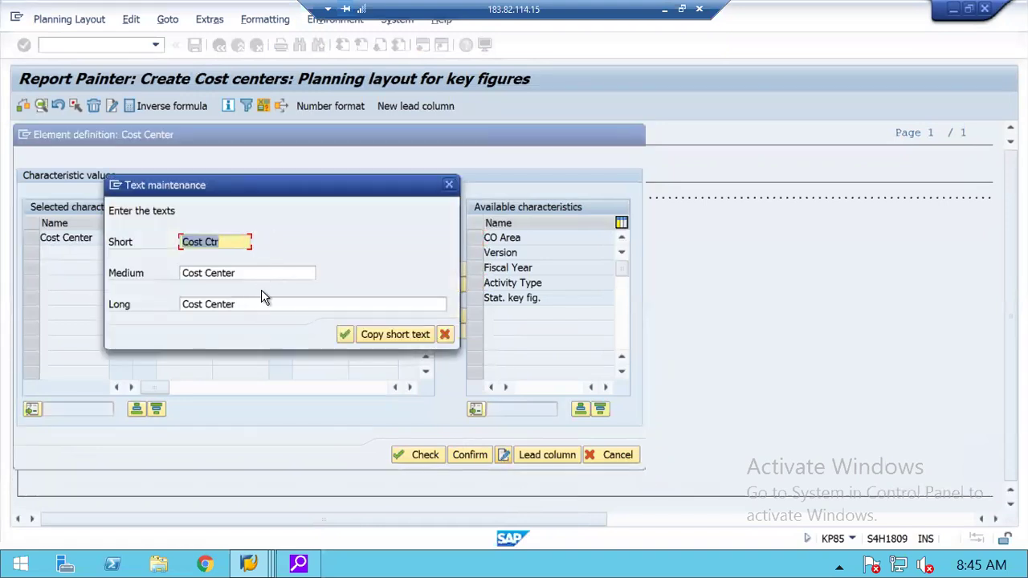
left_click(350, 334)
left_click(468, 456)
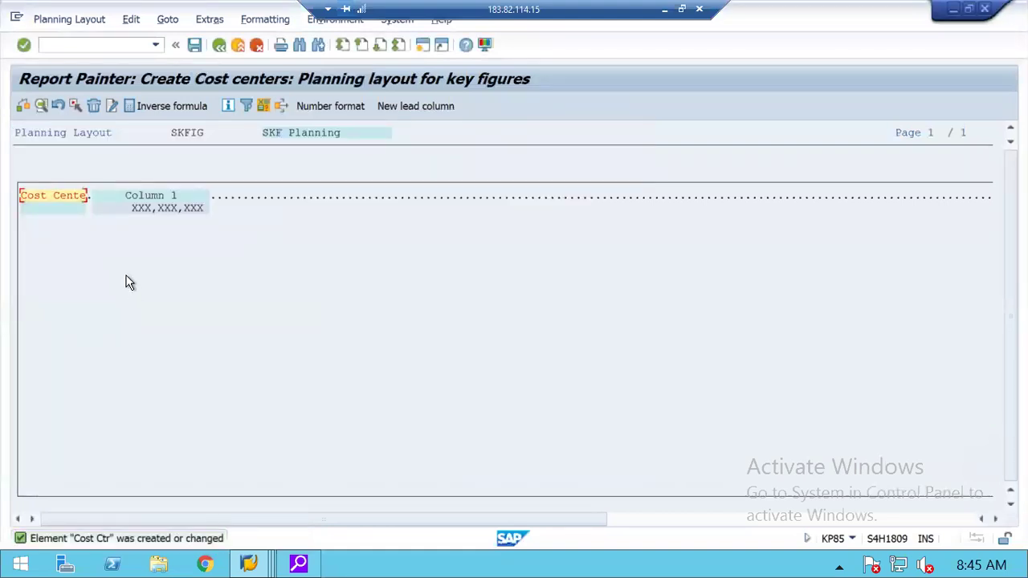
Add a new lead column before Cost Center with the Stat. key fig. characteristic, shown as characteristic value of length 6.
left_click(47, 198)
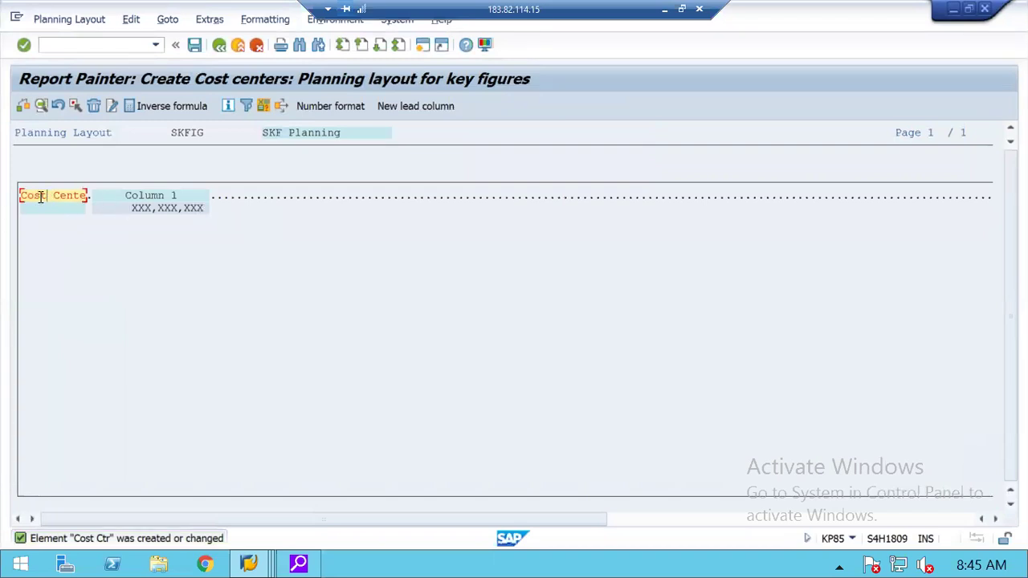
left_click(394, 114)
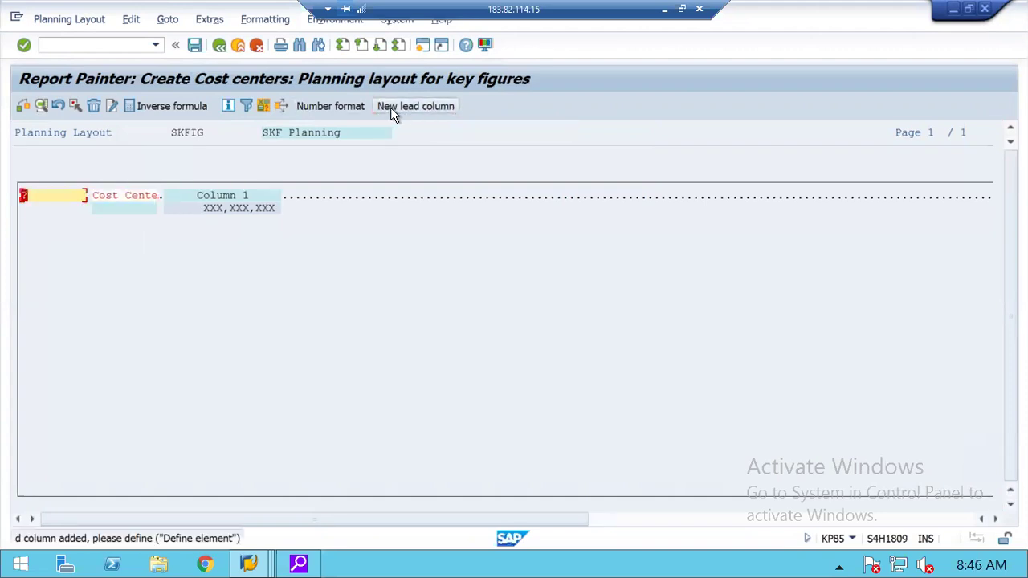
double_click(37, 197)
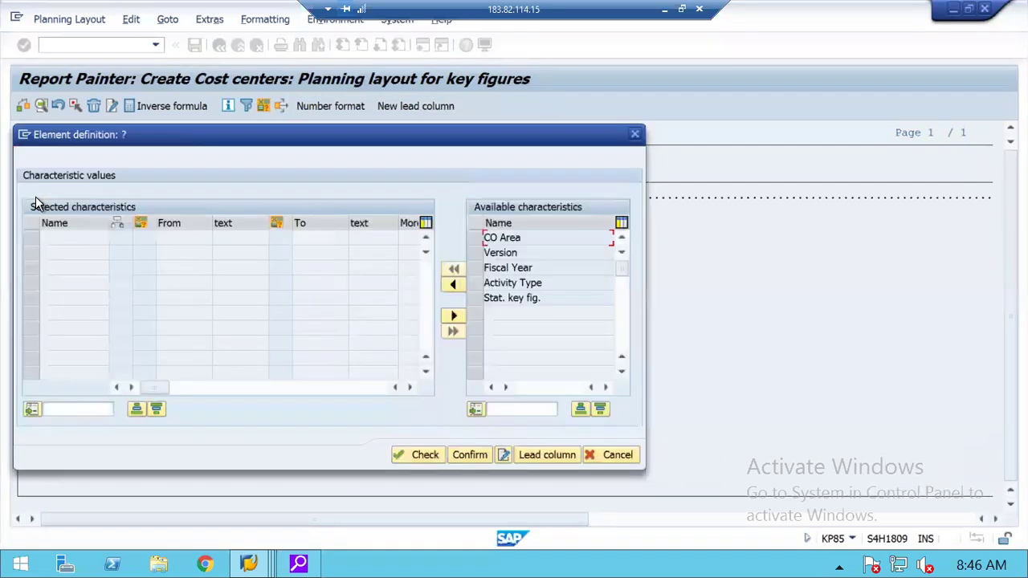
left_click(479, 297)
left_click(453, 285)
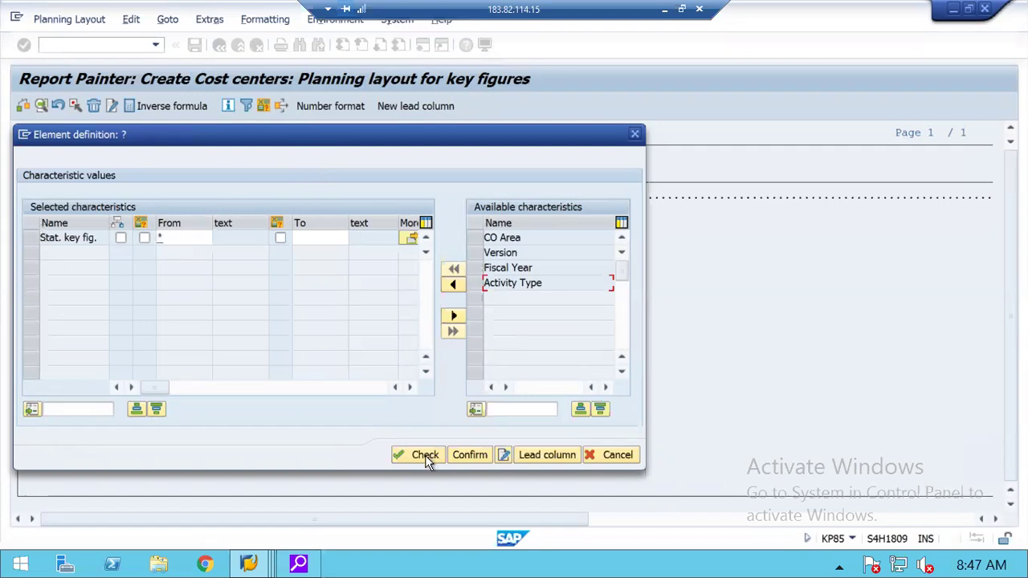
left_click(452, 455)
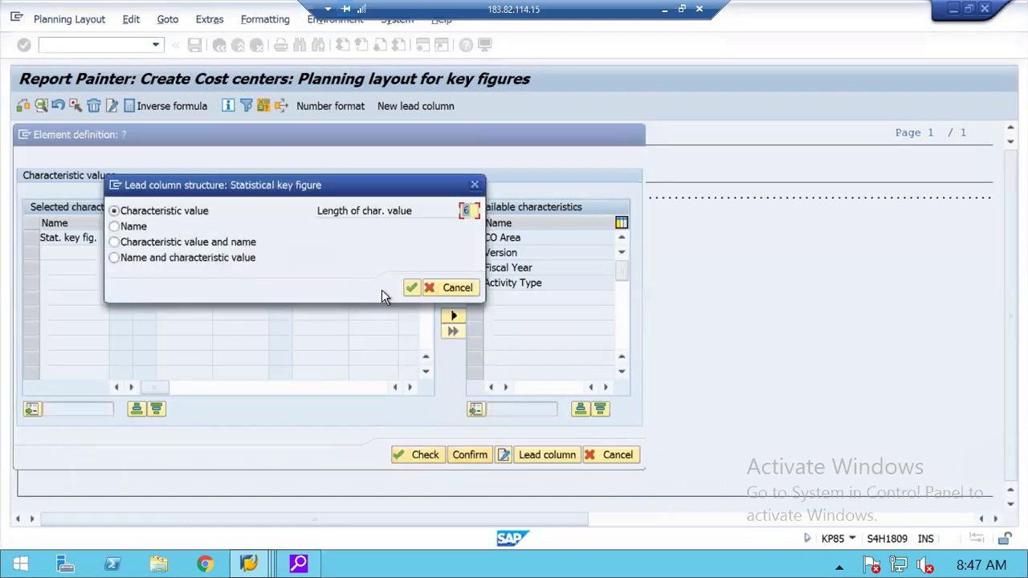
left_click(408, 289)
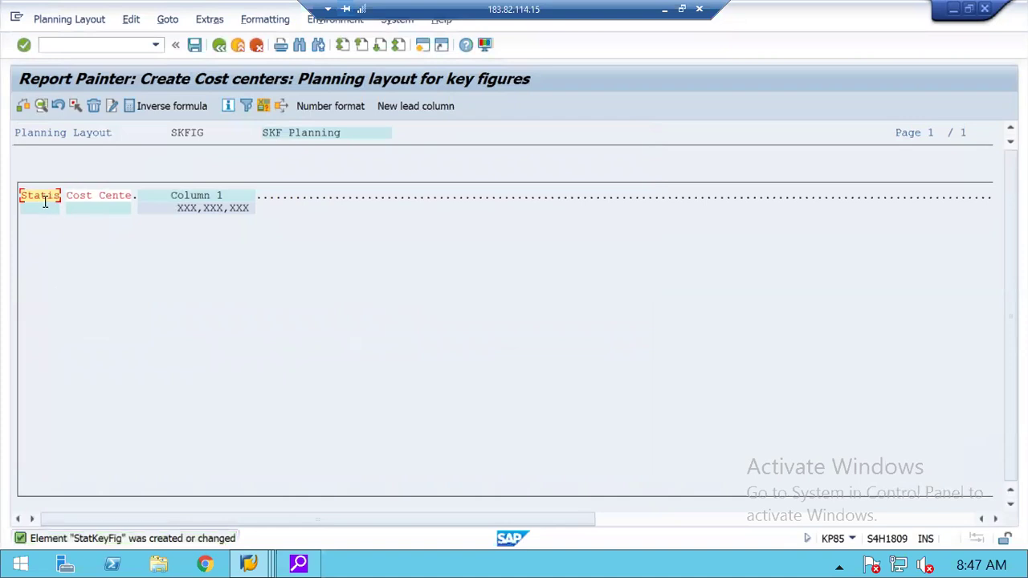
Set the short, medium and long texts of the statistical key figure lead column to SKF and confirm the element.
double_click(40, 195)
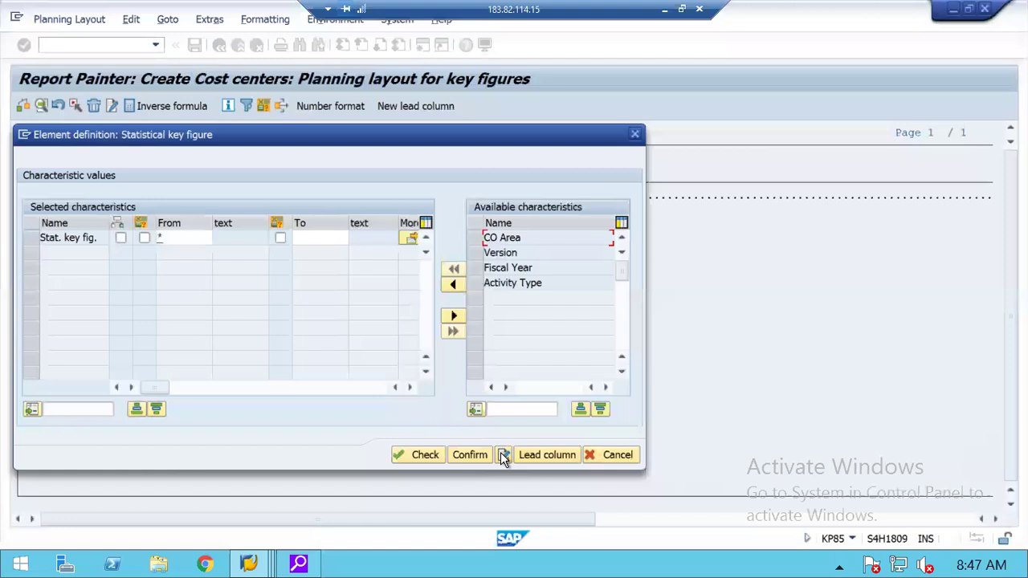
left_click(504, 455)
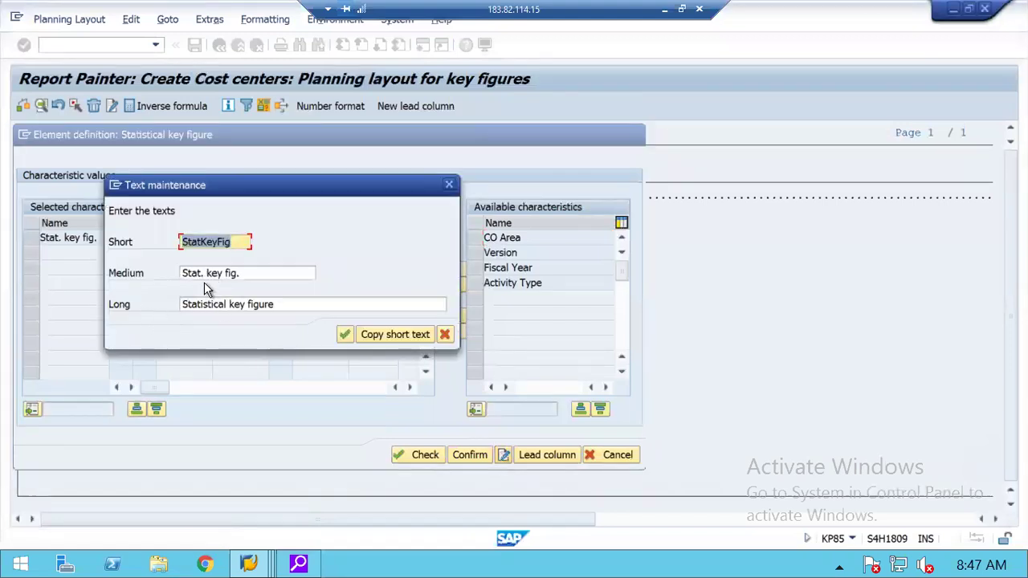
type("SKF")
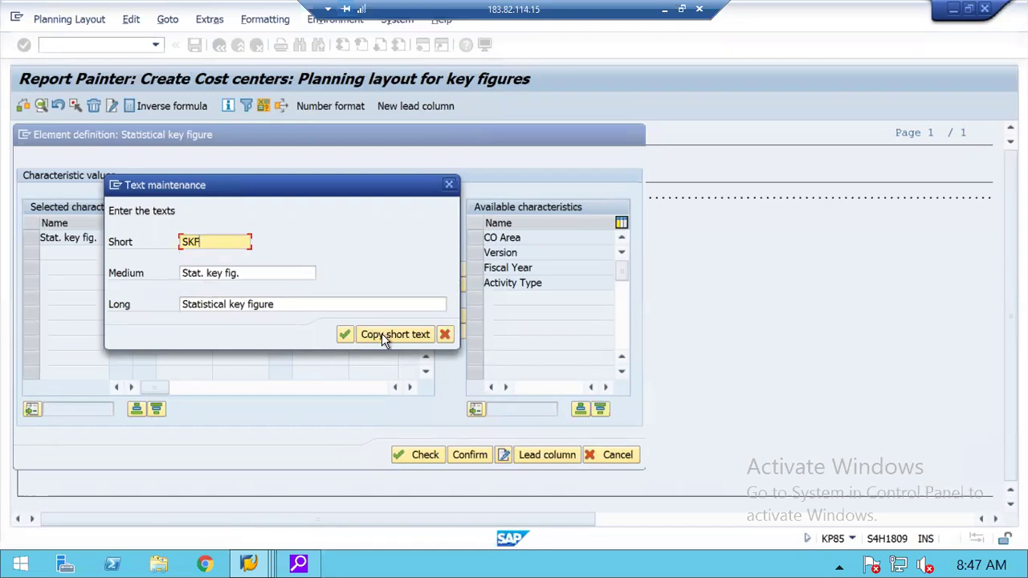
left_click(383, 334)
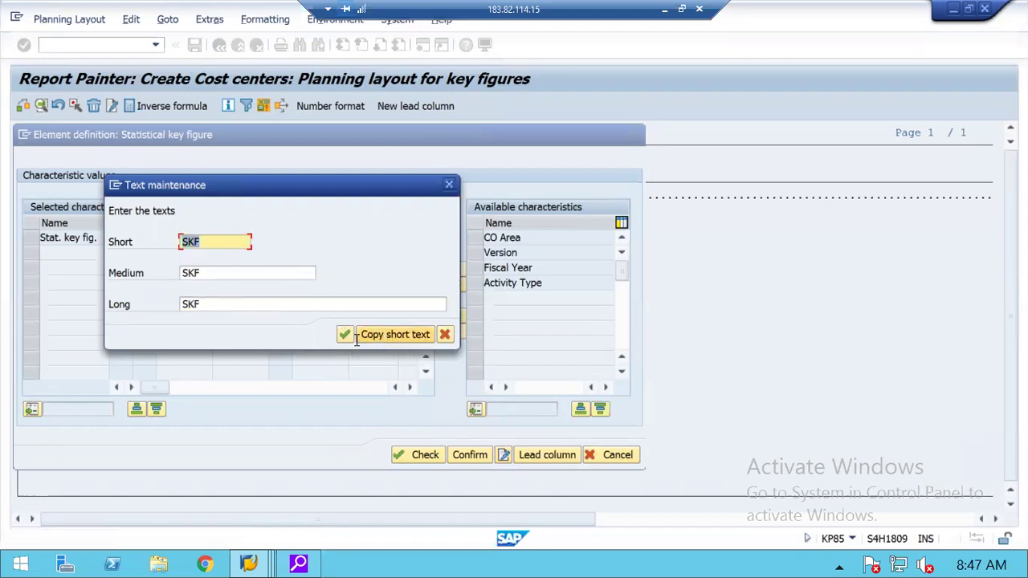
left_click(346, 334)
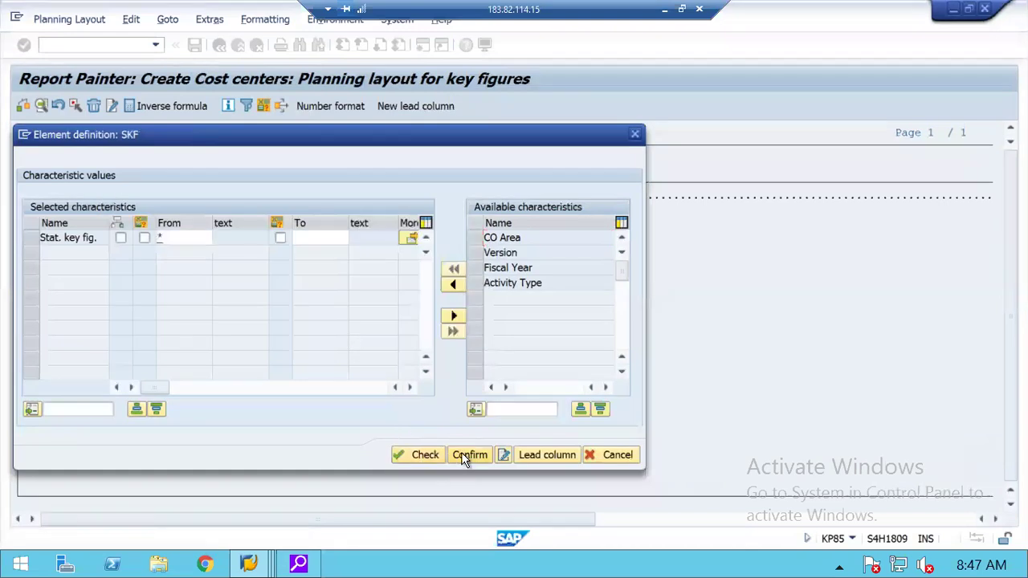
left_click(470, 455)
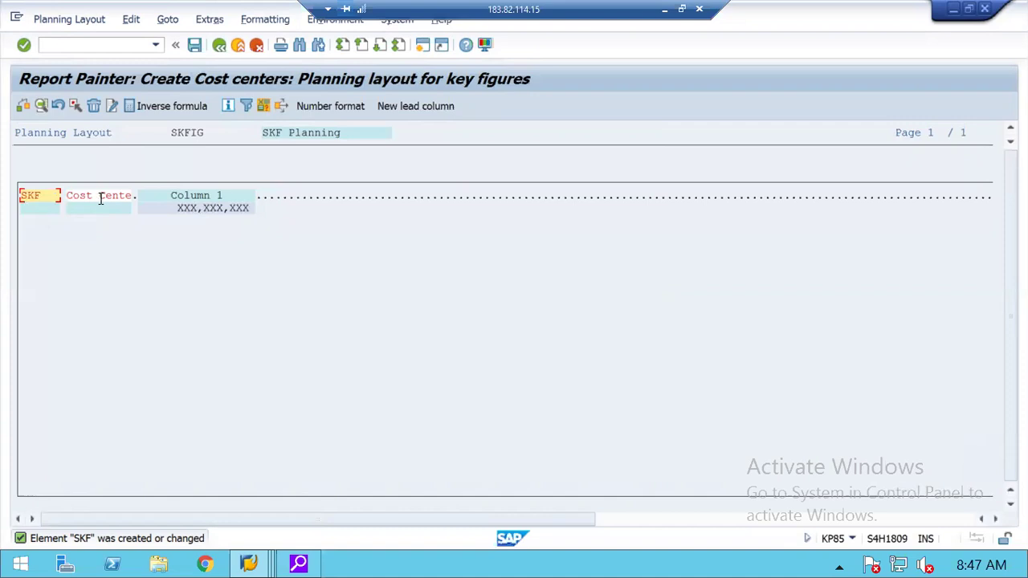
Define Column 1 with the key figure Current Plan Value, then check and confirm the element.
double_click(190, 200)
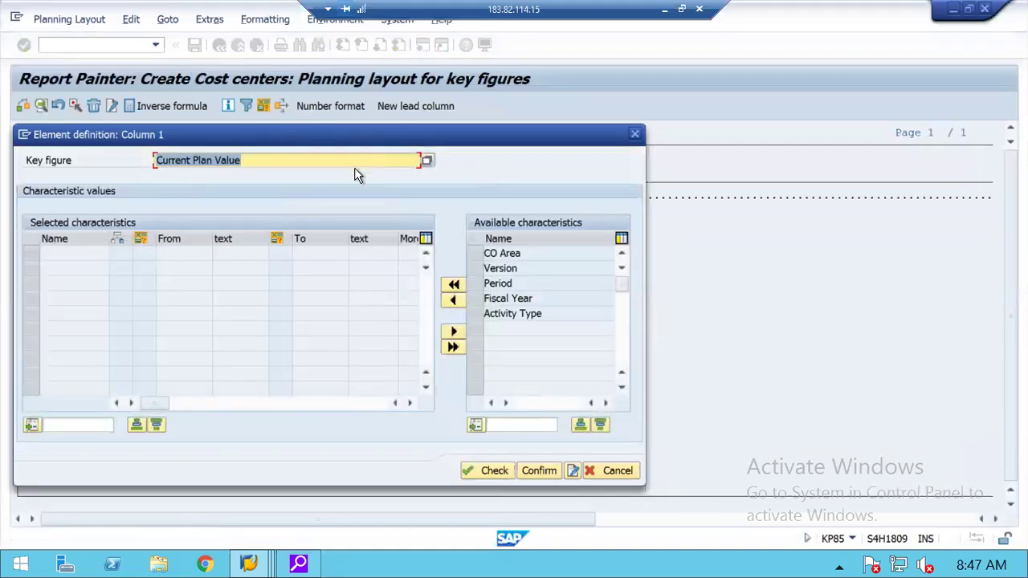
left_click(430, 164)
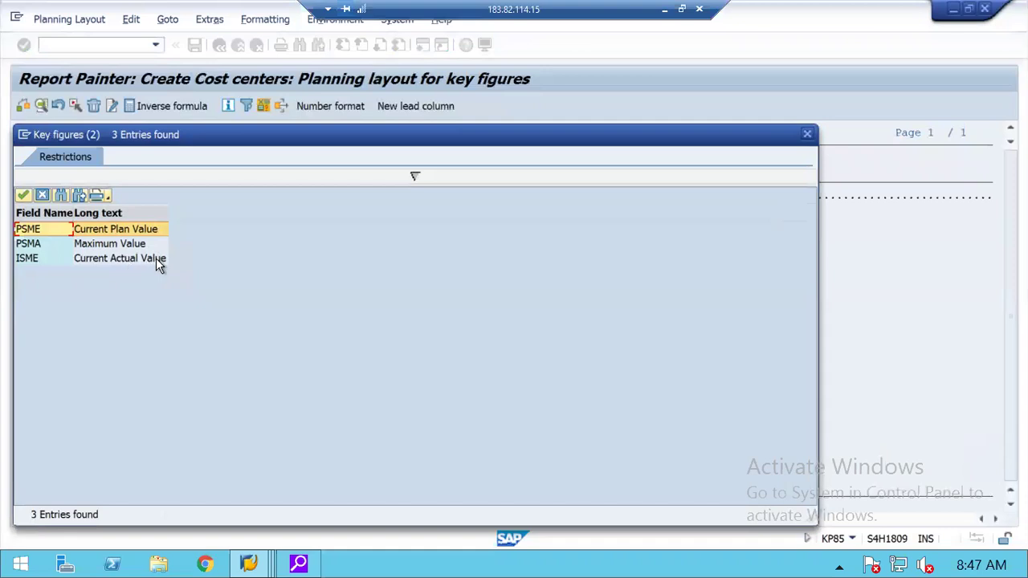
double_click(110, 232)
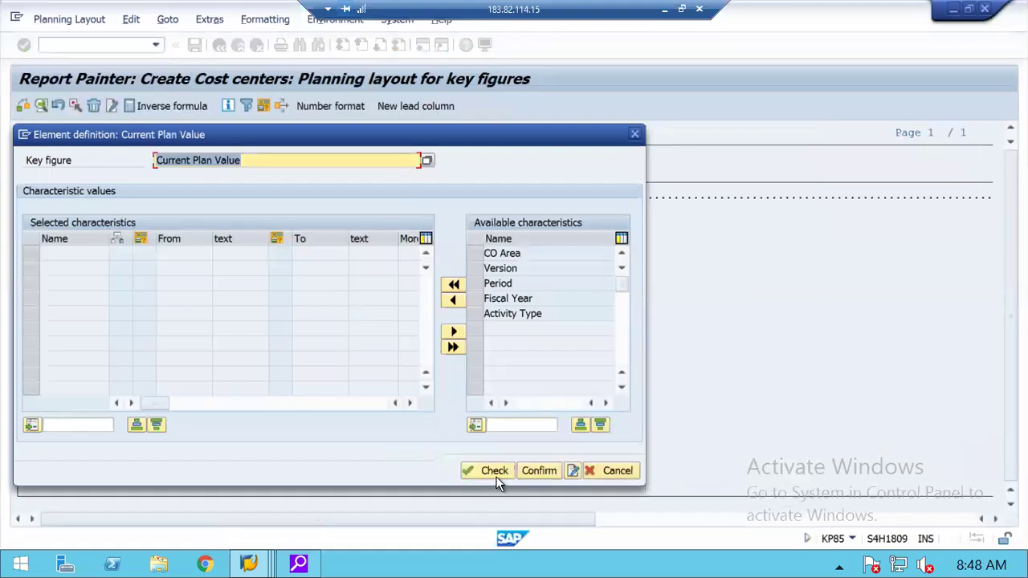
left_click(494, 472)
left_click(539, 471)
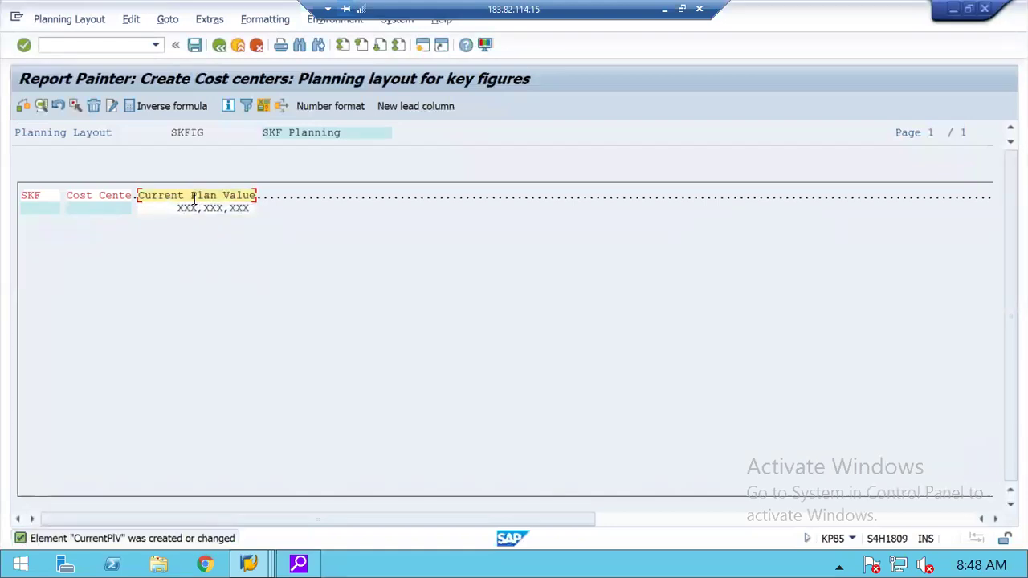
Set the Current Plan Value column's short text to Plan Amoun and copy it to the medium and long texts.
double_click(193, 196)
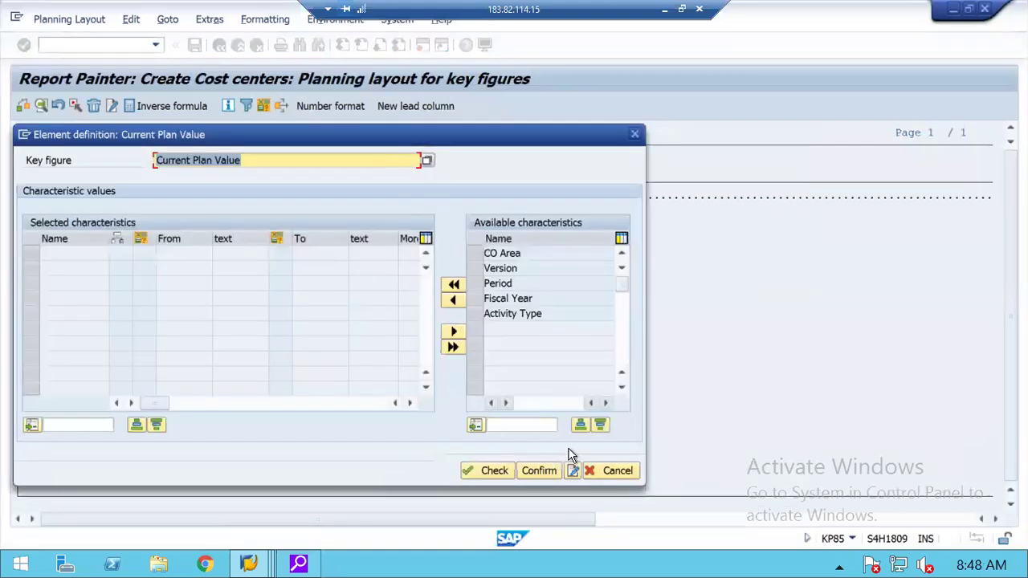
left_click(573, 471)
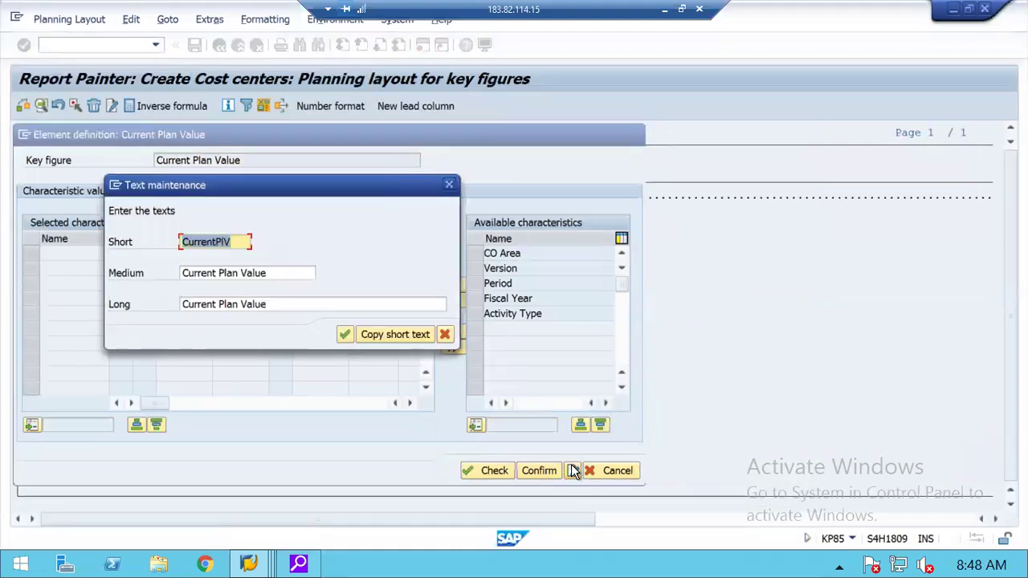
type("Pl")
key("BackSpace")
type("l")
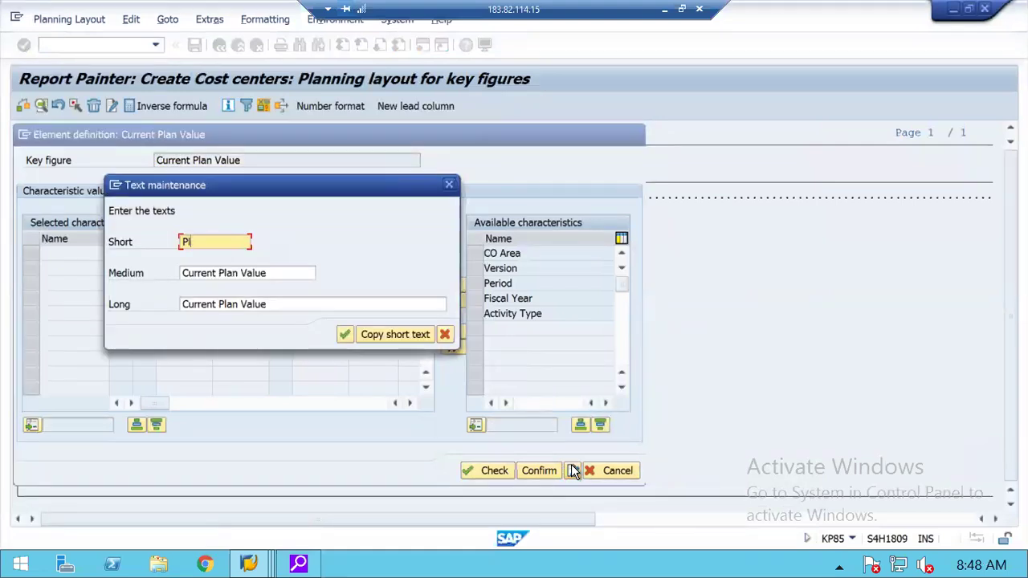
type("an Amoun")
left_click(408, 334)
Correct the column's medium and long texts to Plan Amount, then check and confirm the element.
left_click(257, 273)
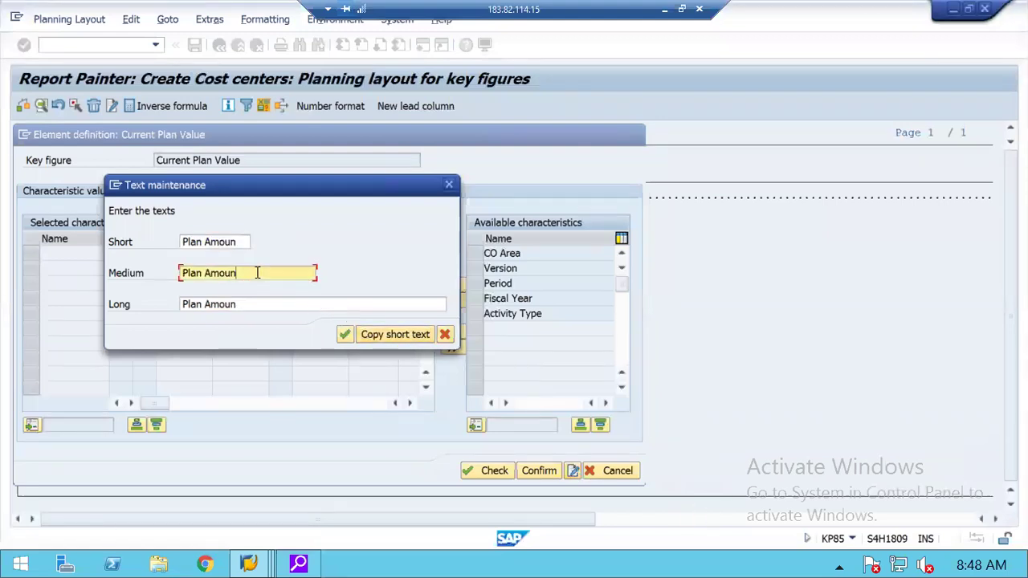
type("t")
key("Tab")
left_click(298, 304)
type("t")
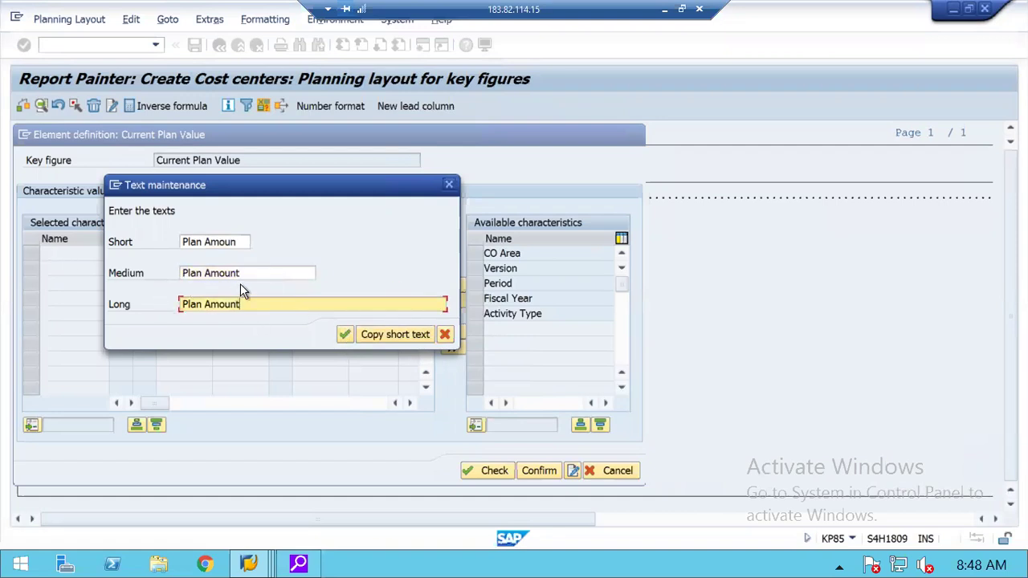
left_click(343, 337)
left_click(502, 470)
left_click(535, 474)
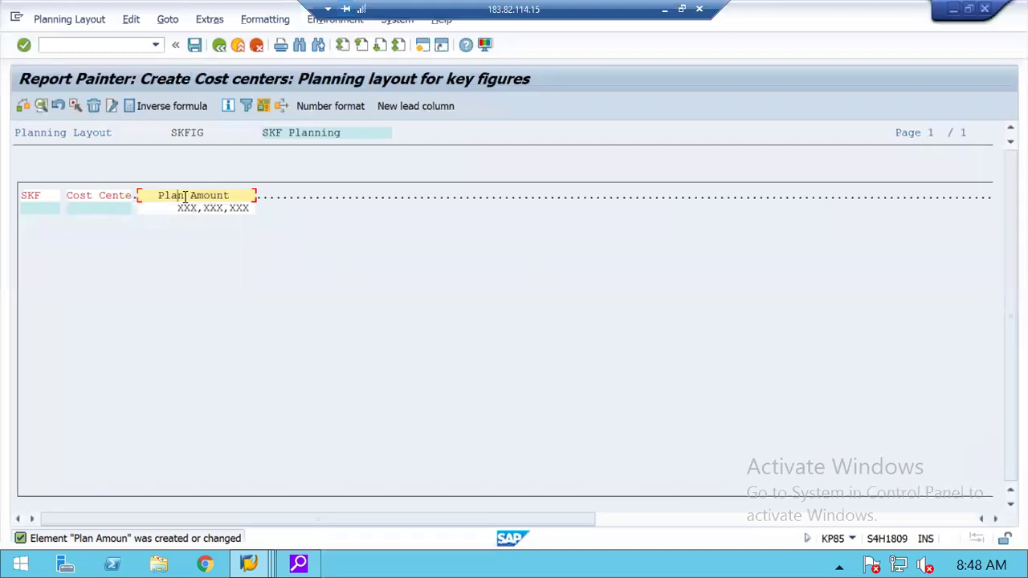
Switch the Plan Amount column's readiness for manual input off and back on.
left_click(249, 23)
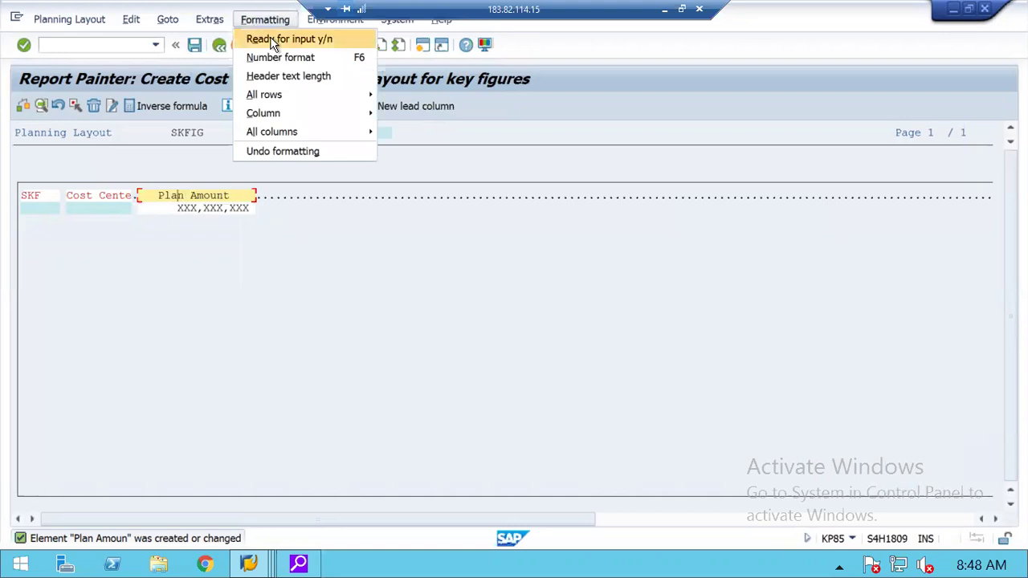
left_click(273, 40)
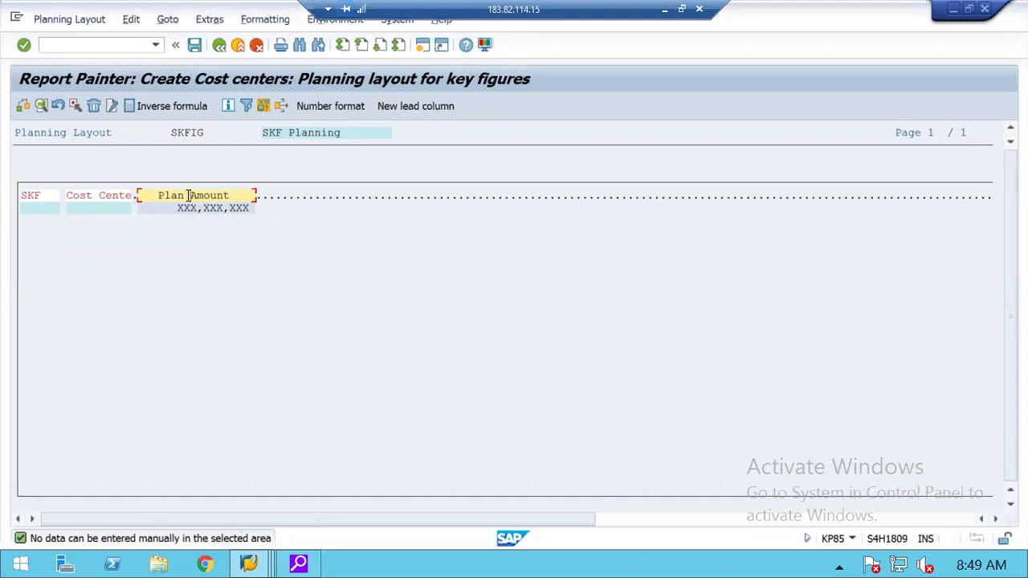
left_click(257, 21)
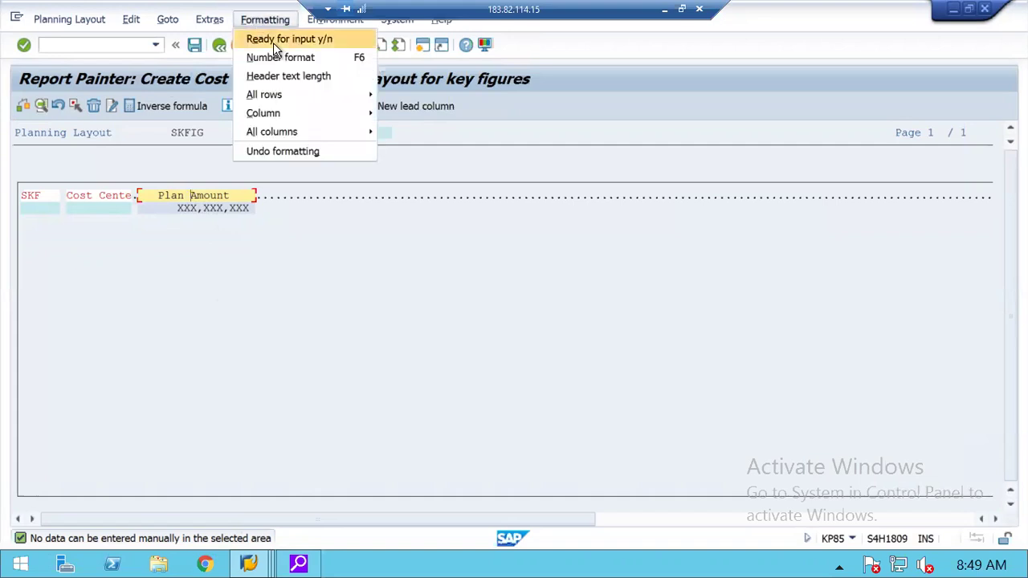
left_click(273, 40)
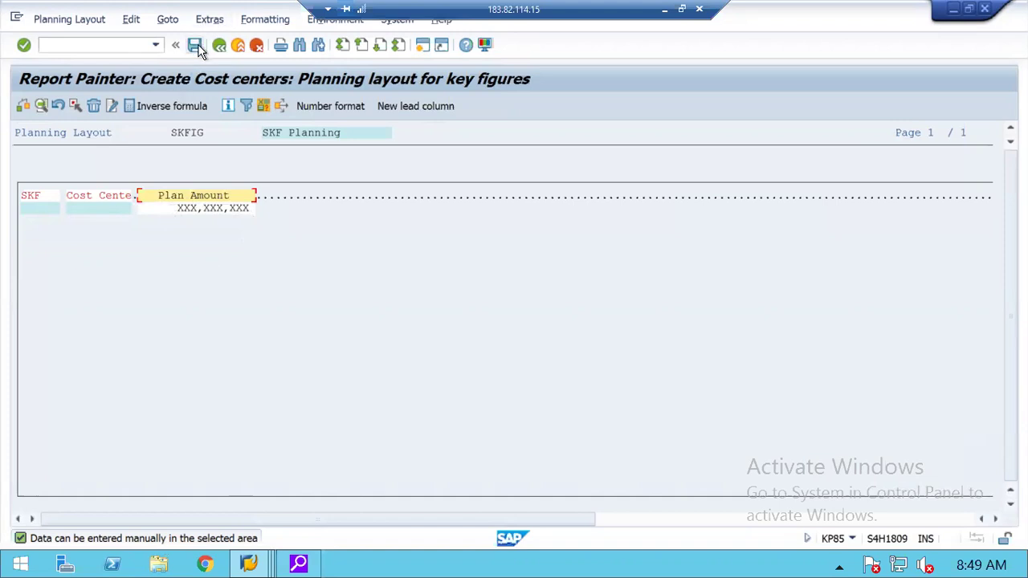
Add CO Area, Version, Period and Fiscal Year to the selected characteristics of the general data selection.
left_click(133, 22)
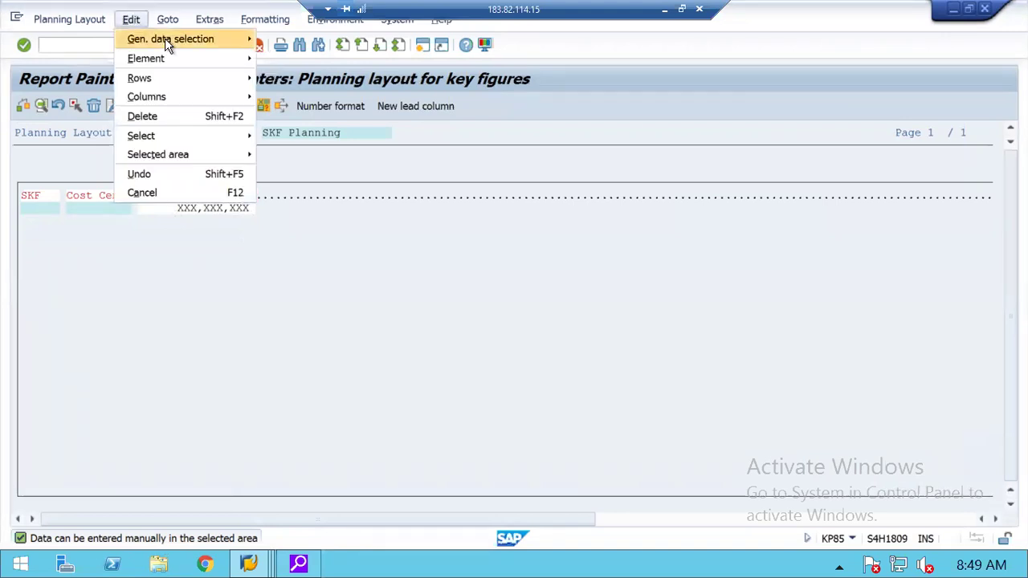
mouse_move(213, 48)
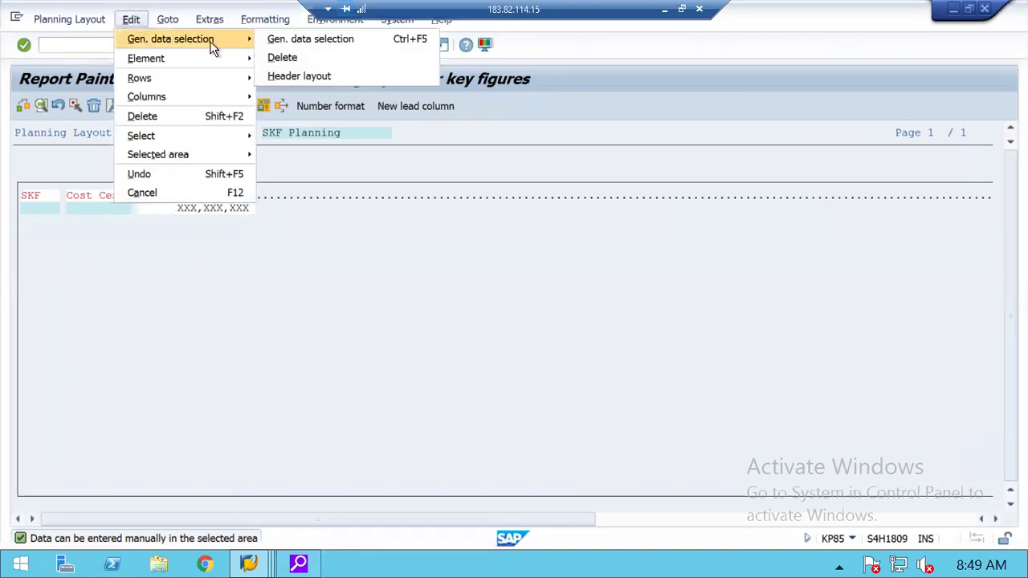
left_click(305, 44)
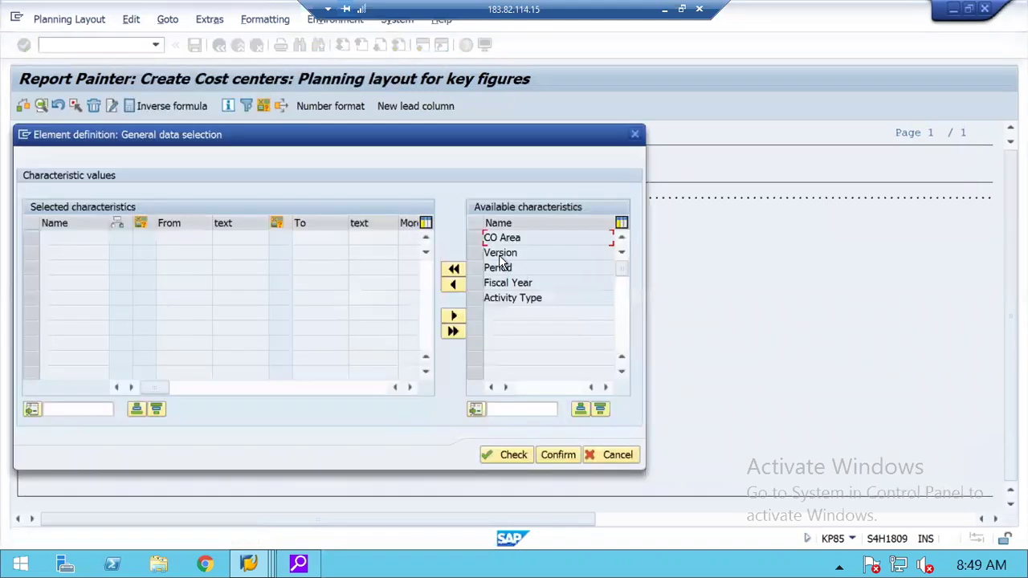
left_click(476, 246)
left_click(477, 252, "ctrl")
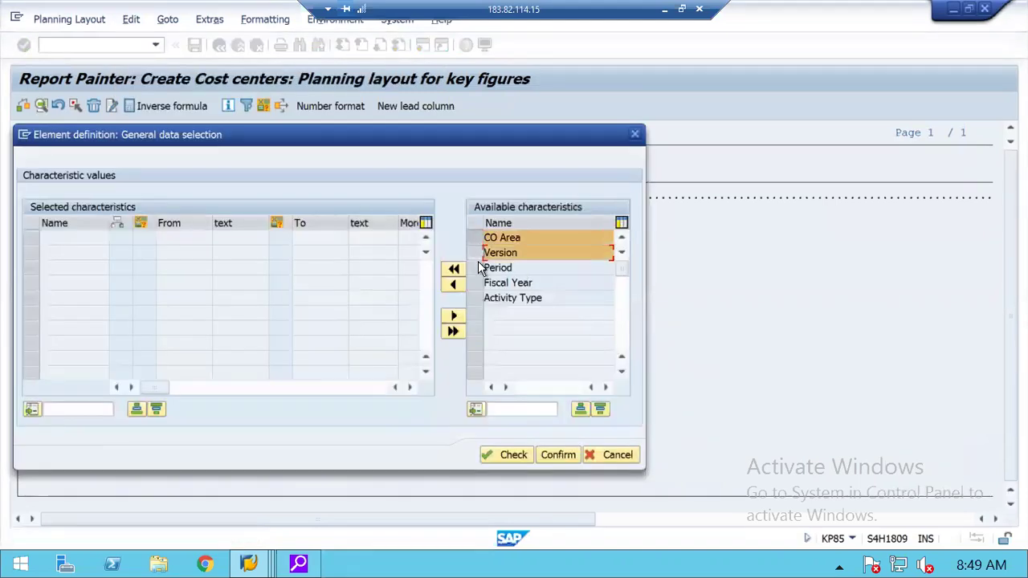
left_click(477, 271, "ctrl")
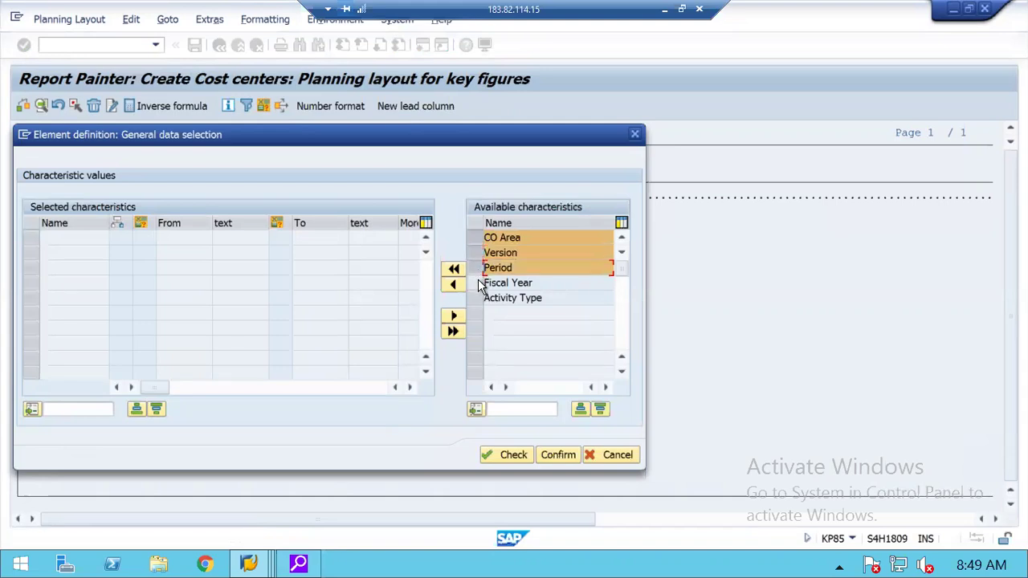
left_click(479, 279, "ctrl")
left_click(479, 273, "ctrl")
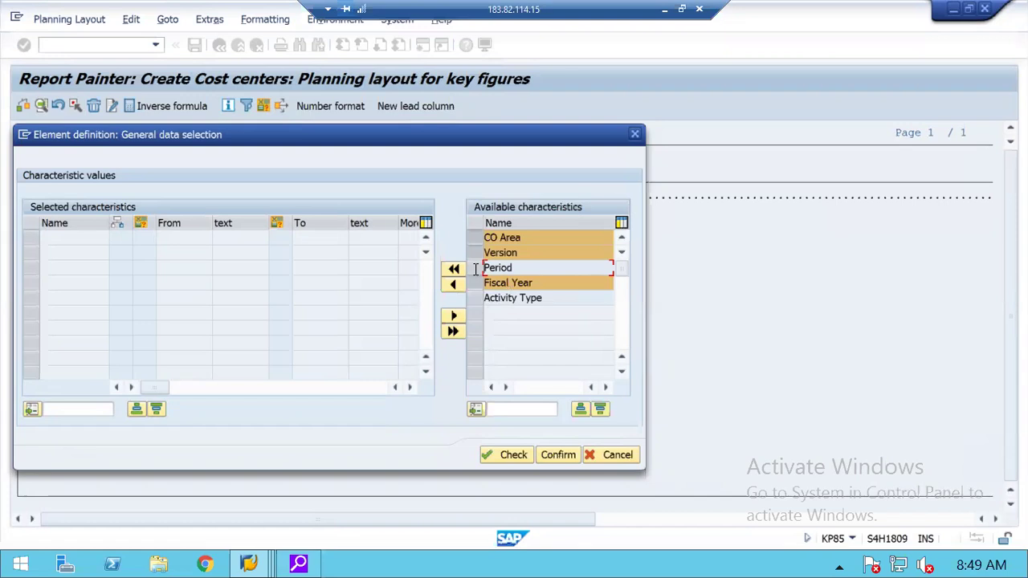
left_click(476, 268)
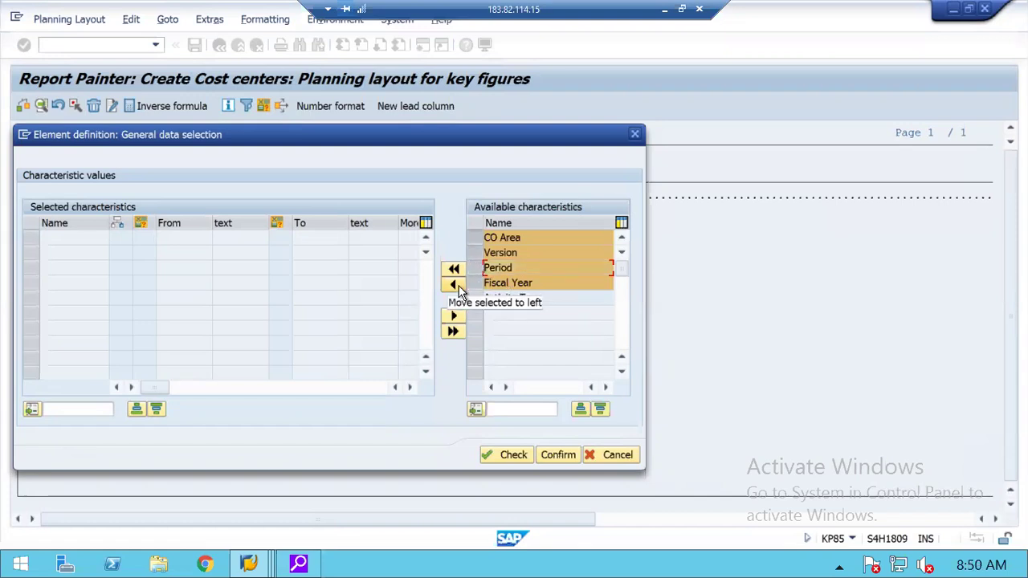
left_click(454, 285)
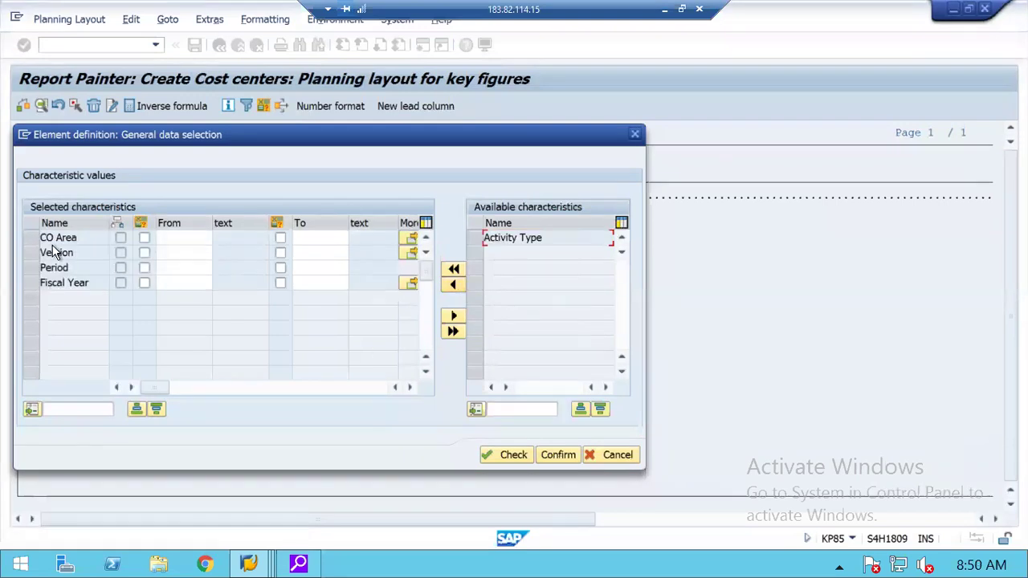
Enter 1248 as the From value for CO Area and 1 for Version in the general data selection.
left_click(167, 240)
type("1248")
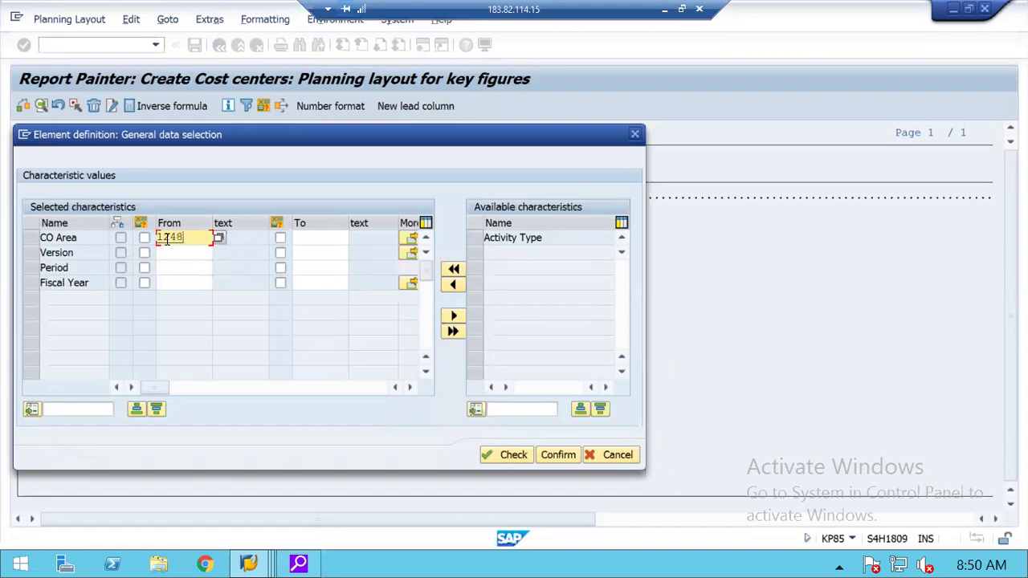
left_click(179, 258)
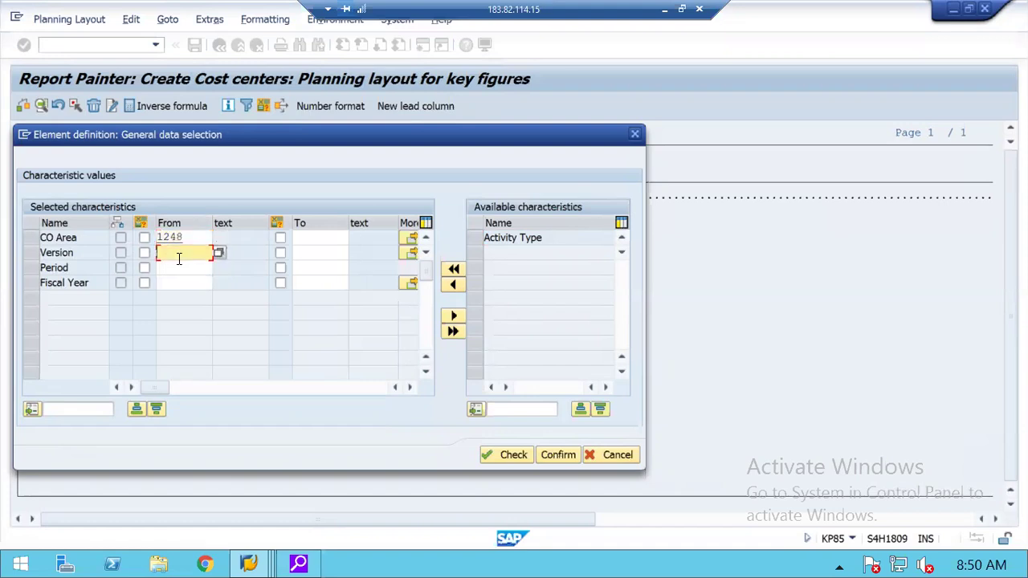
type("1")
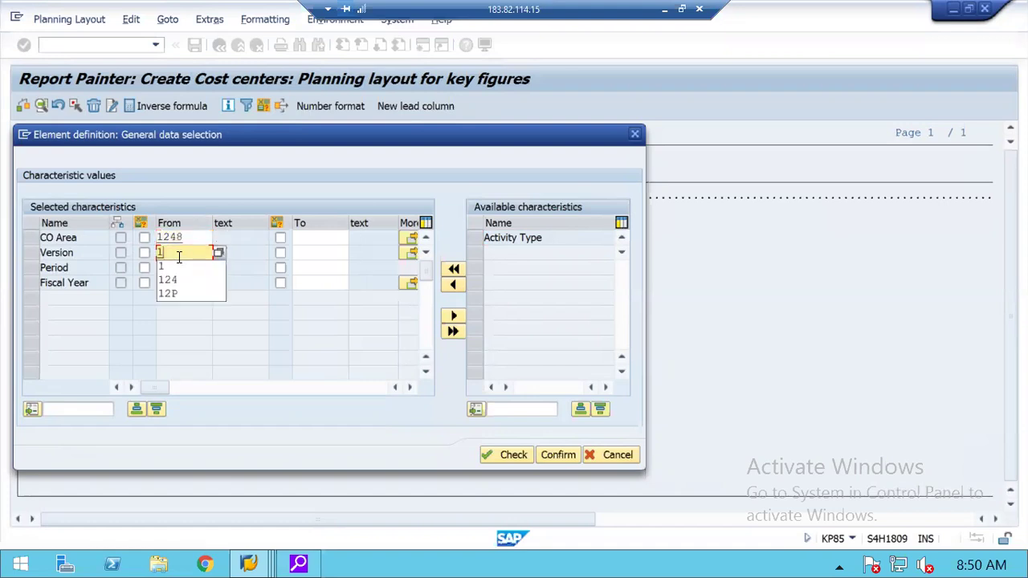
key("Tab")
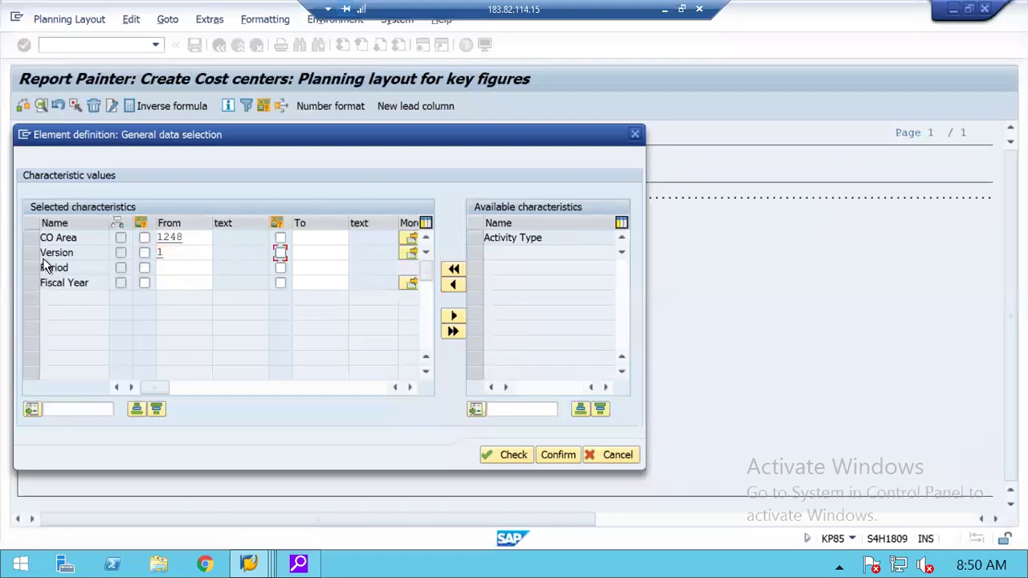
Set Version, both the From and To values of Period, and Fiscal Year as variables, and check and confirm the general data selection.
left_click(145, 253)
left_click(144, 268)
left_click(278, 272)
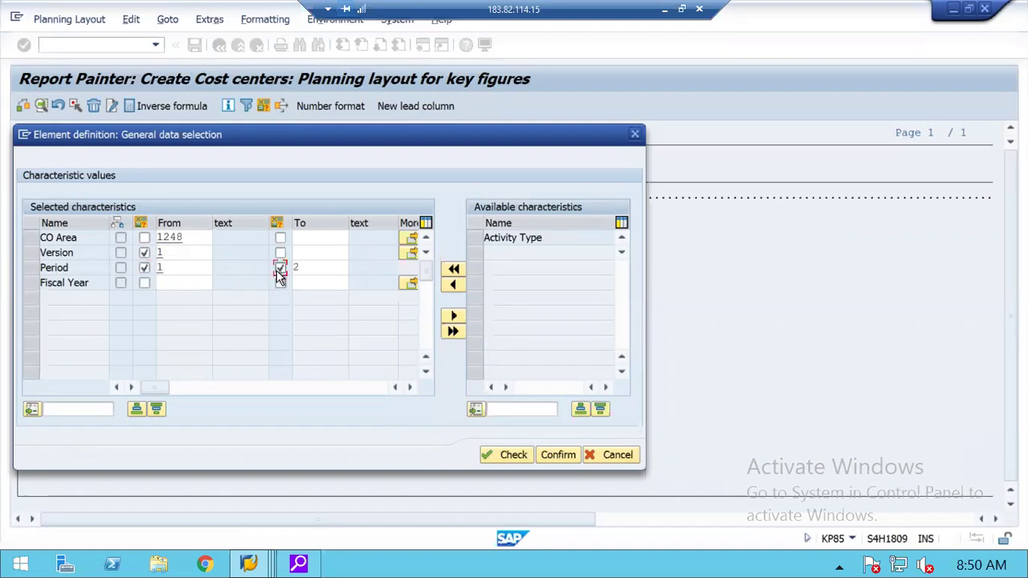
left_click(143, 284)
left_click(508, 456)
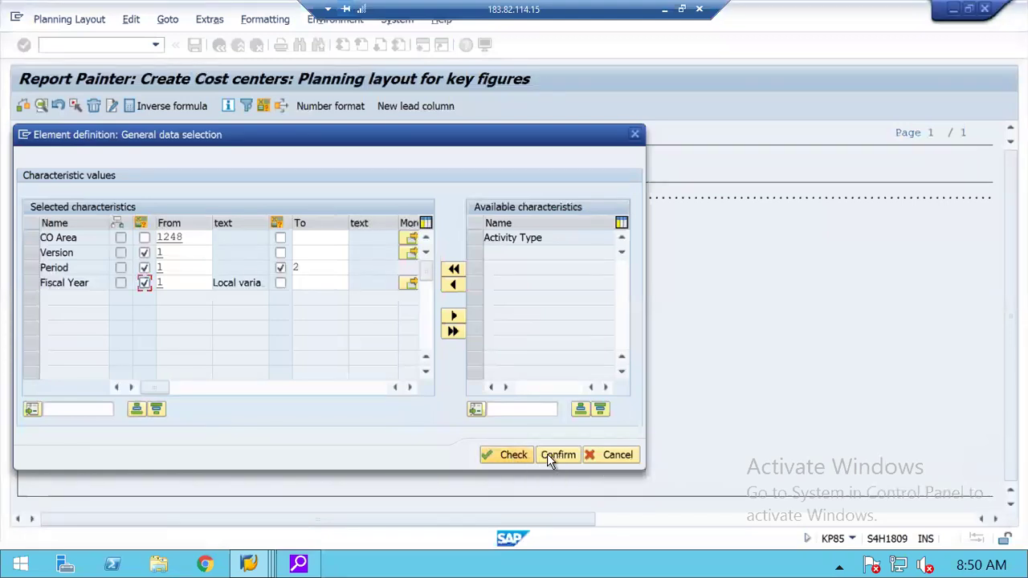
left_click(554, 455)
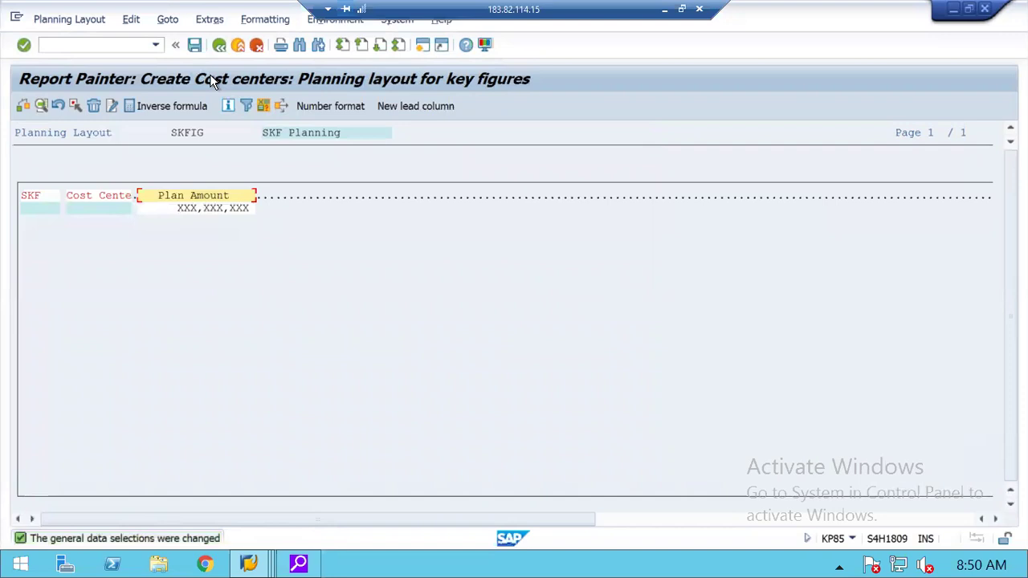
Save planning layout SKFIG.
left_click(195, 45)
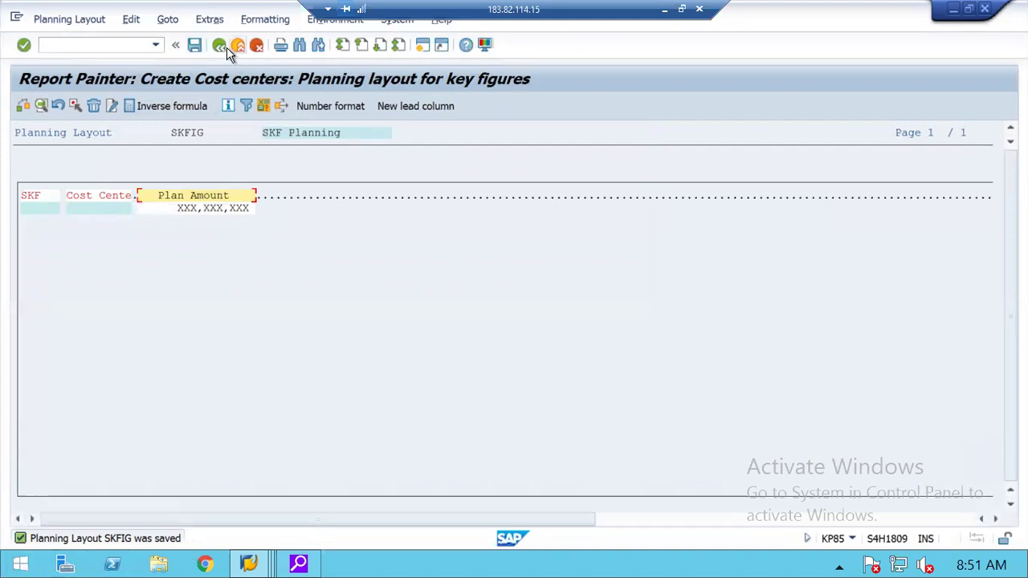
left_click(70, 20)
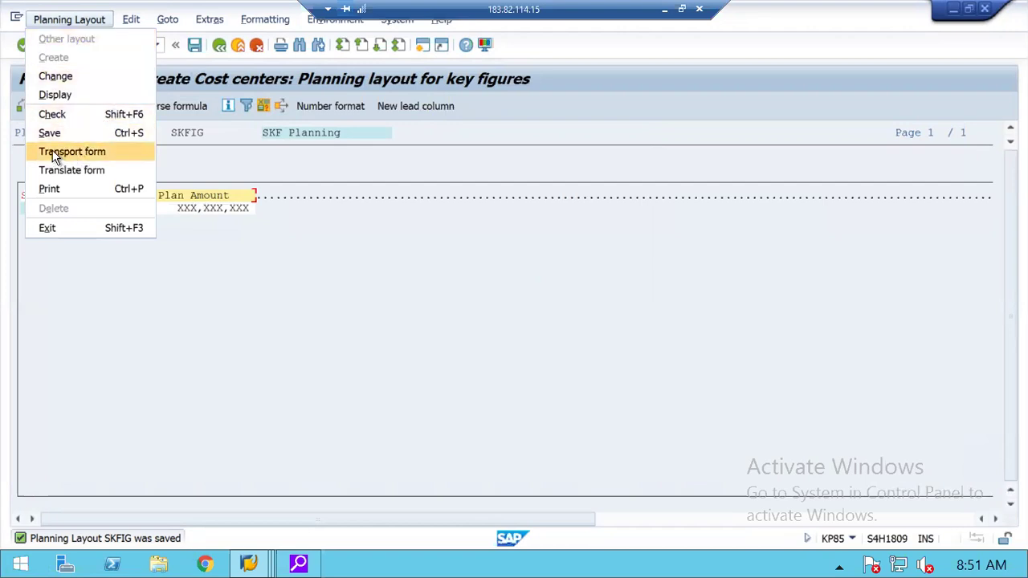
left_click(218, 385)
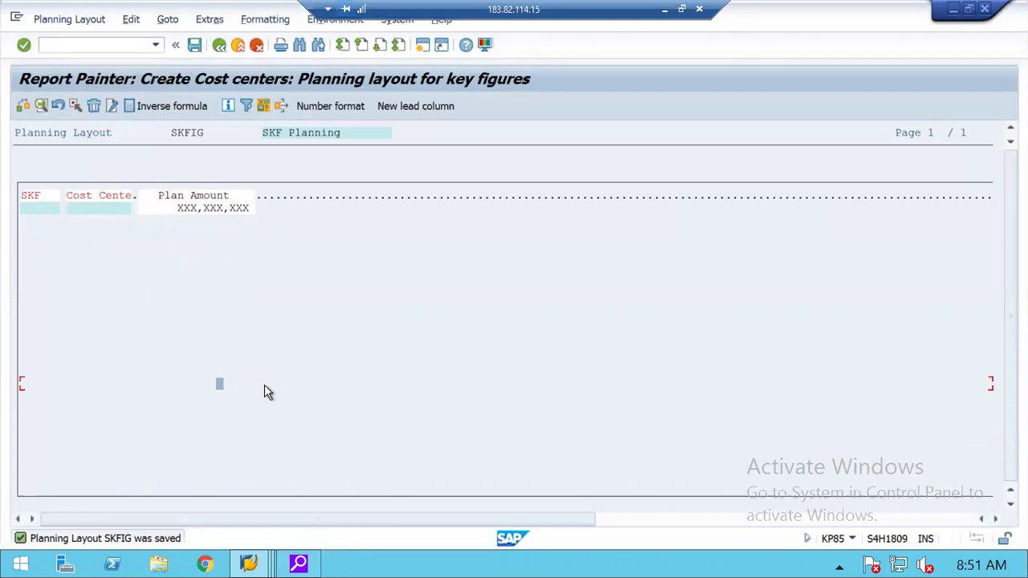
Transport the SKFIG form with its key figures and all languages, accept the customizing request and close the log.
left_click(66, 21)
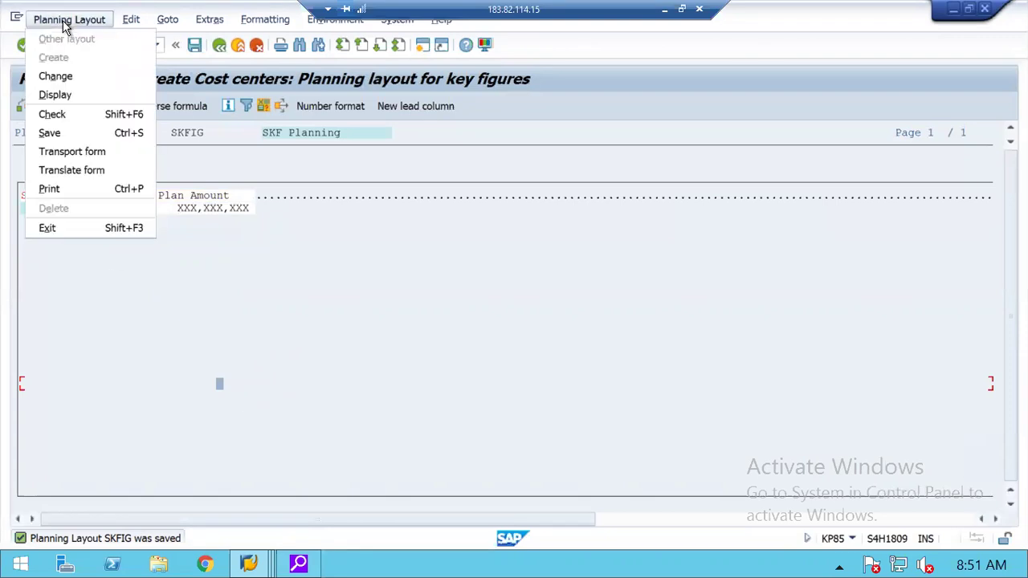
left_click(77, 155)
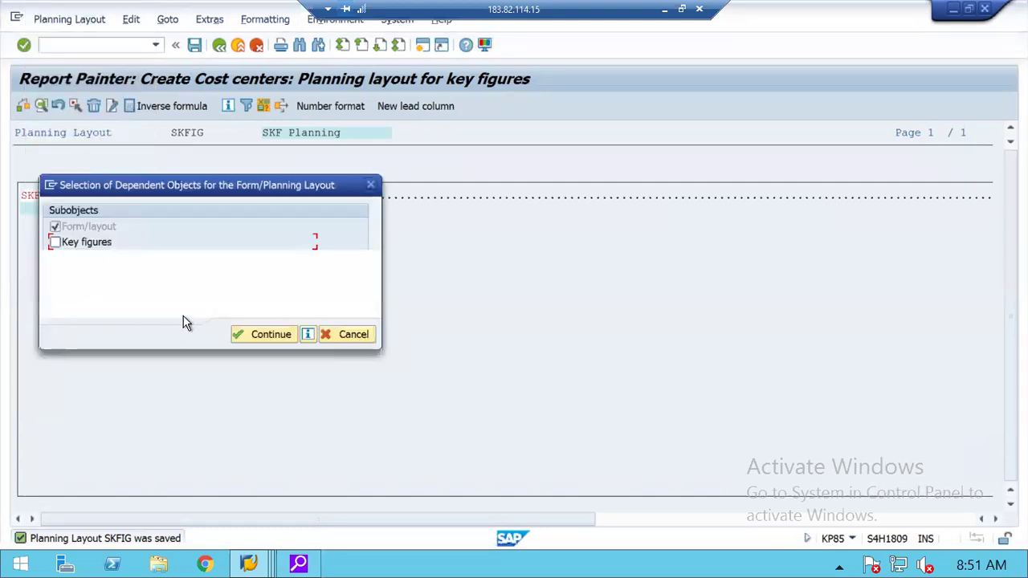
left_click(70, 246)
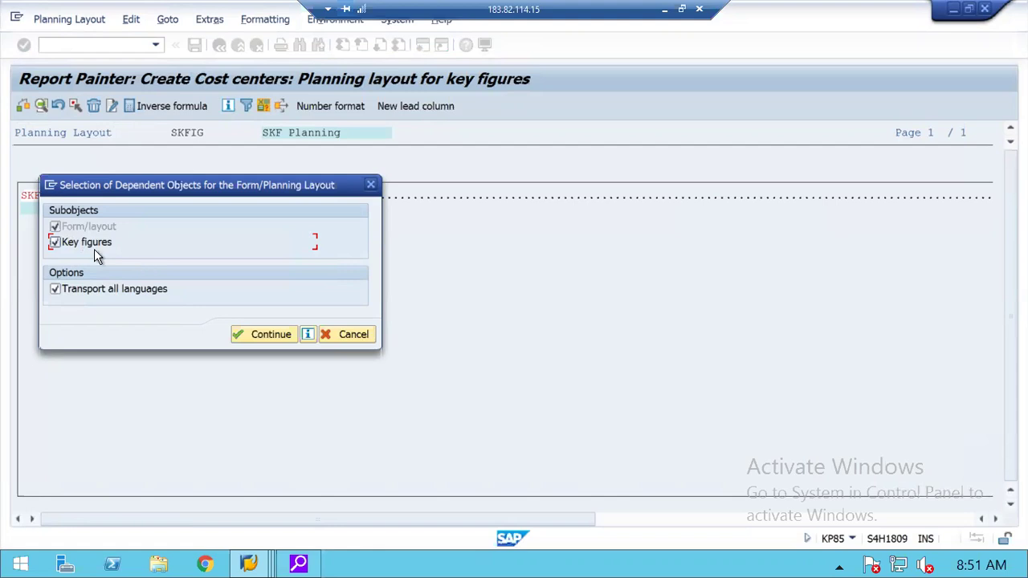
left_click(271, 335)
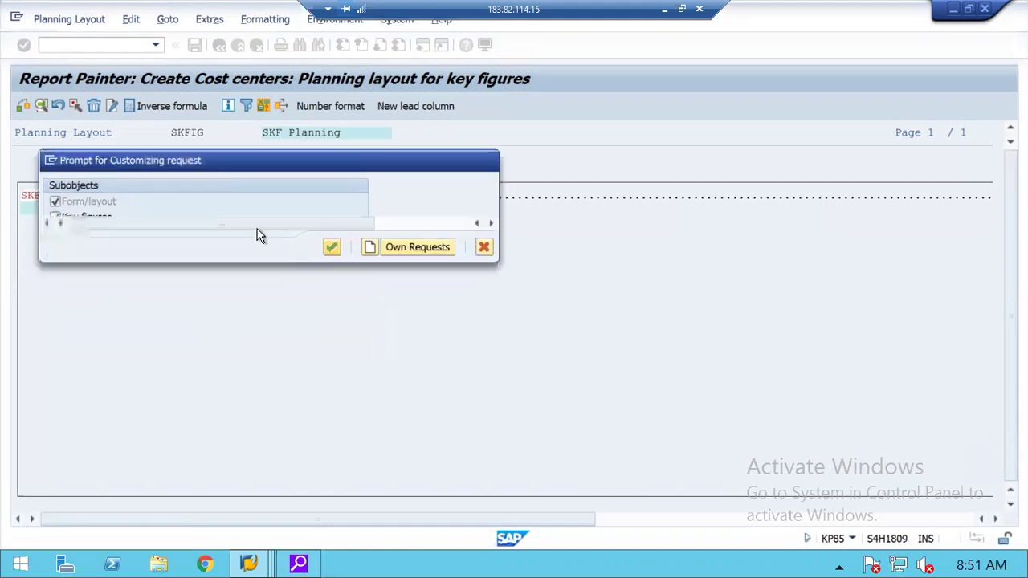
left_click(334, 244)
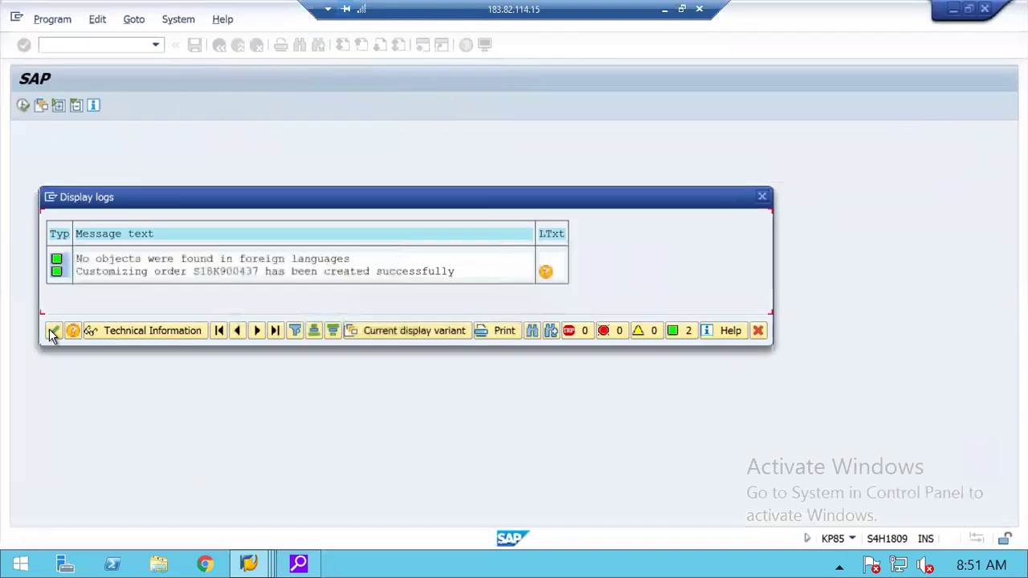
left_click(49, 330)
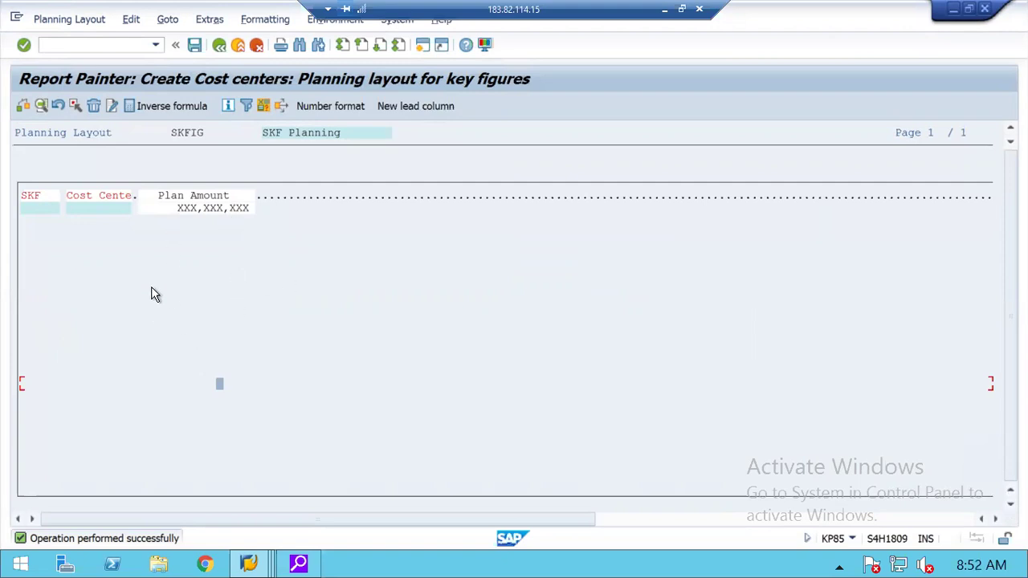
Save the layout again and return to the implementation guide at Define User-Defined Planner Profiles.
left_click(196, 46)
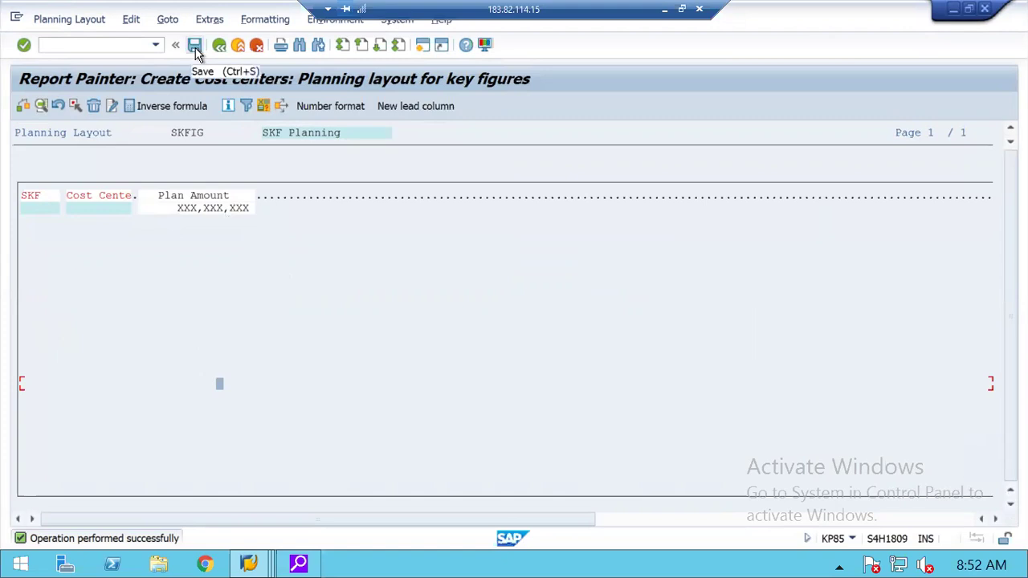
left_click(219, 46)
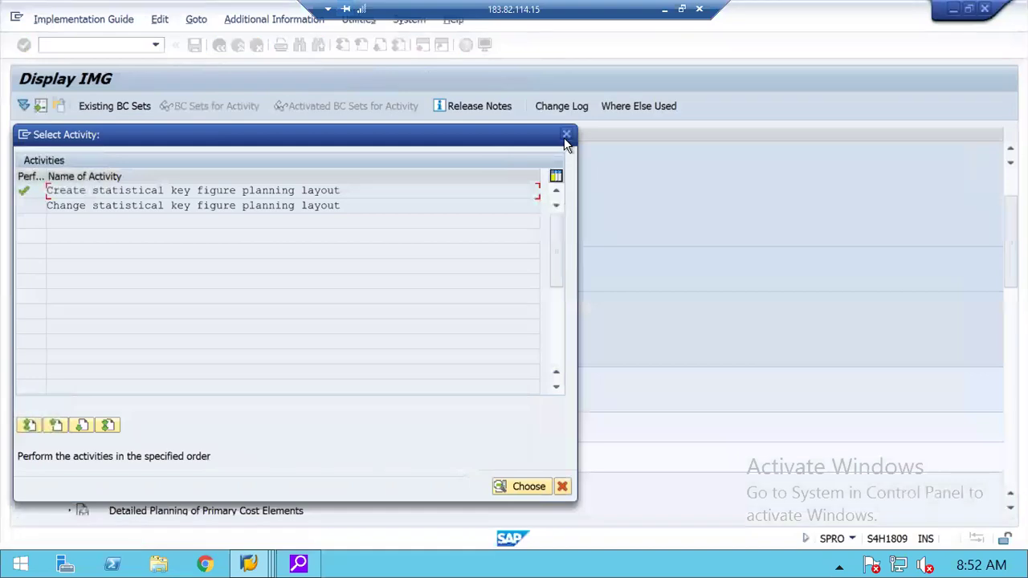
left_click(565, 137)
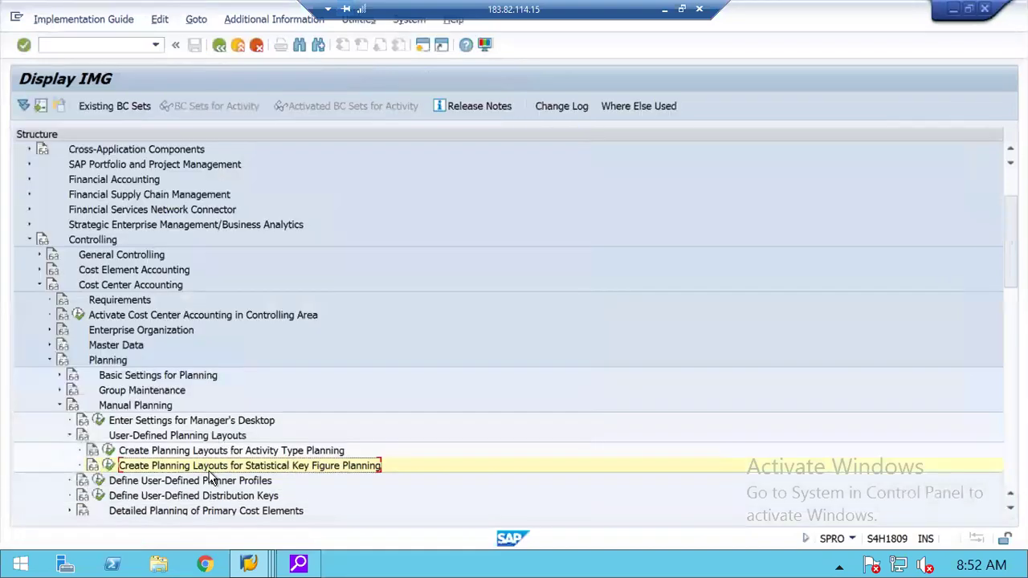
left_click(164, 483)
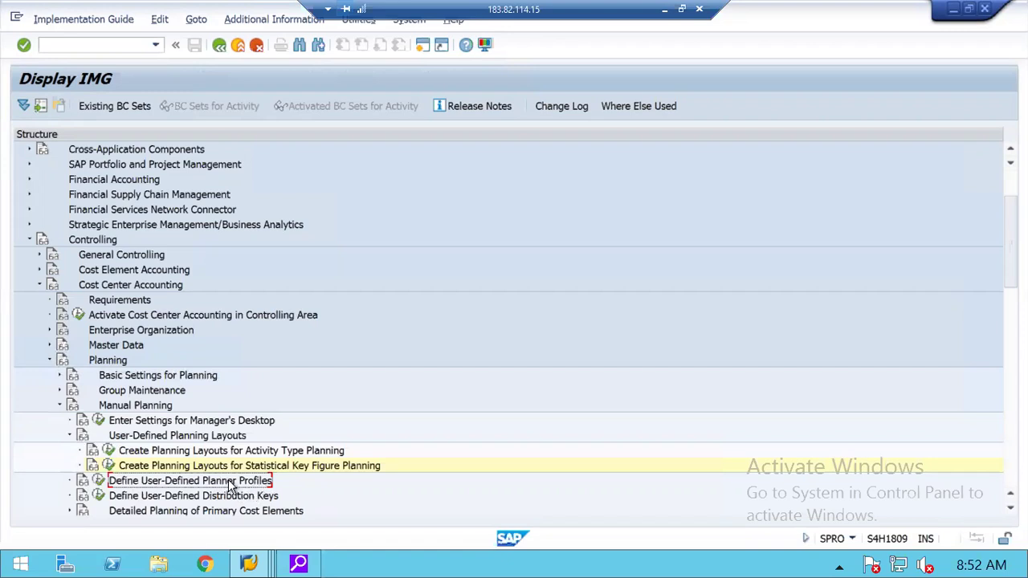
Switch to the SAP Easy Access session, collapse Favorites and expand Accounting, Controlling and Cost Center Accounting.
left_click(248, 565)
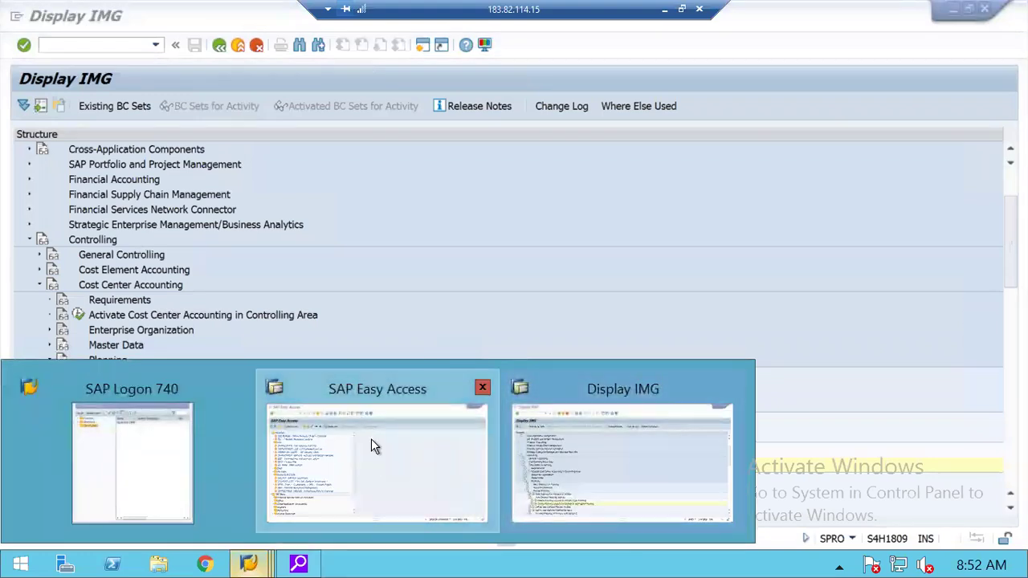
left_click(371, 439)
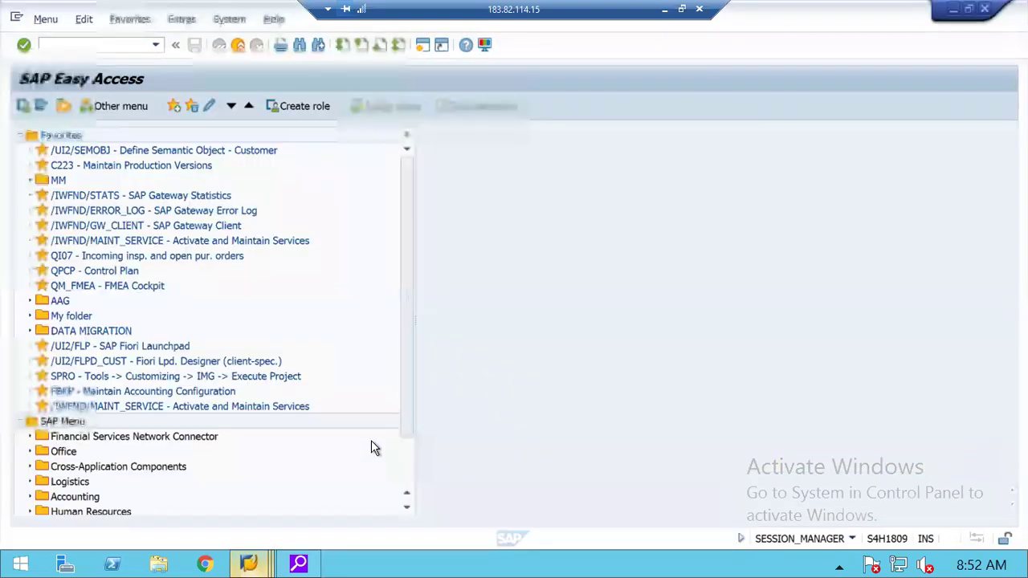
left_click(19, 134)
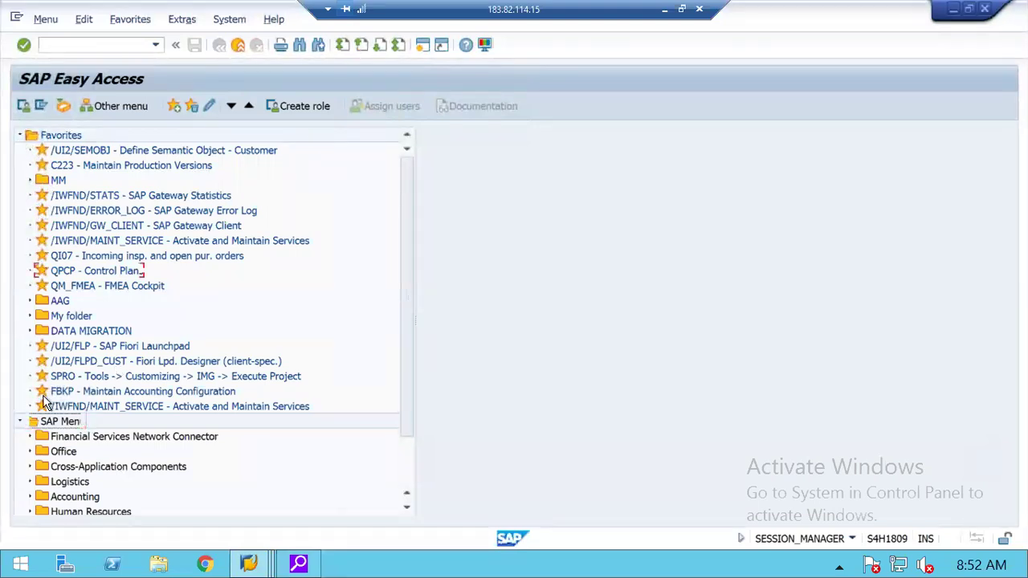
left_click(28, 228)
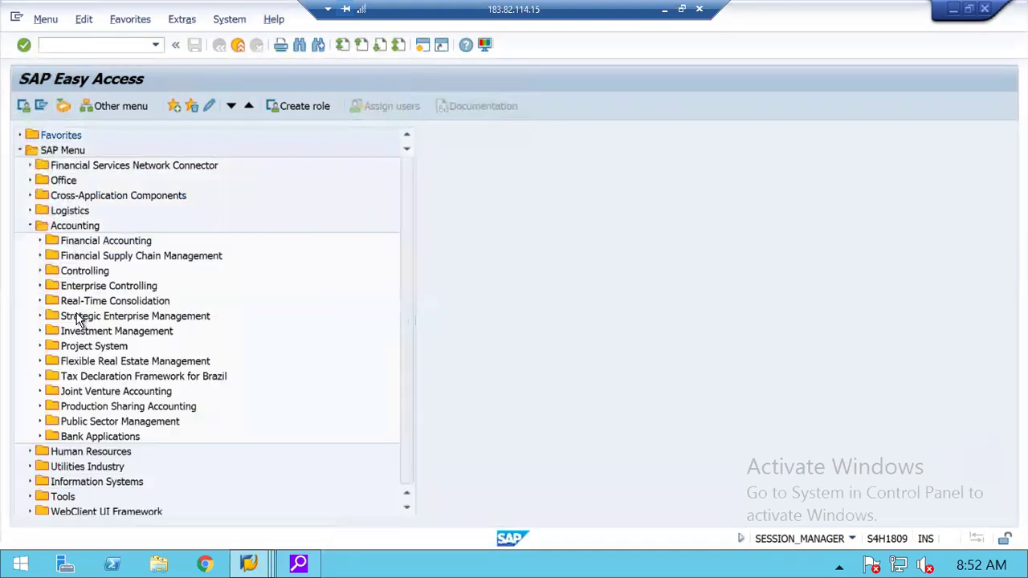
left_click(39, 272)
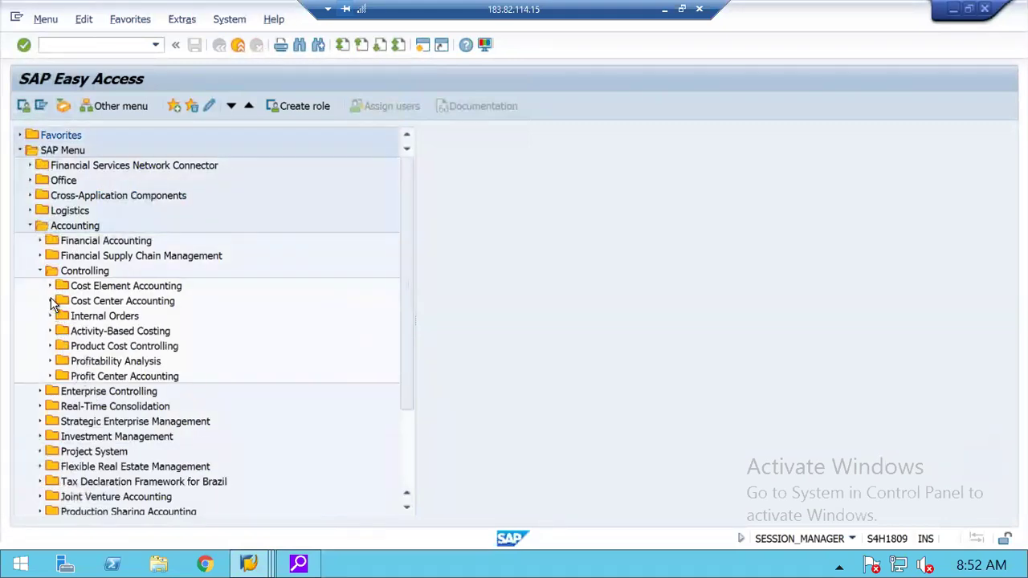
left_click(49, 301)
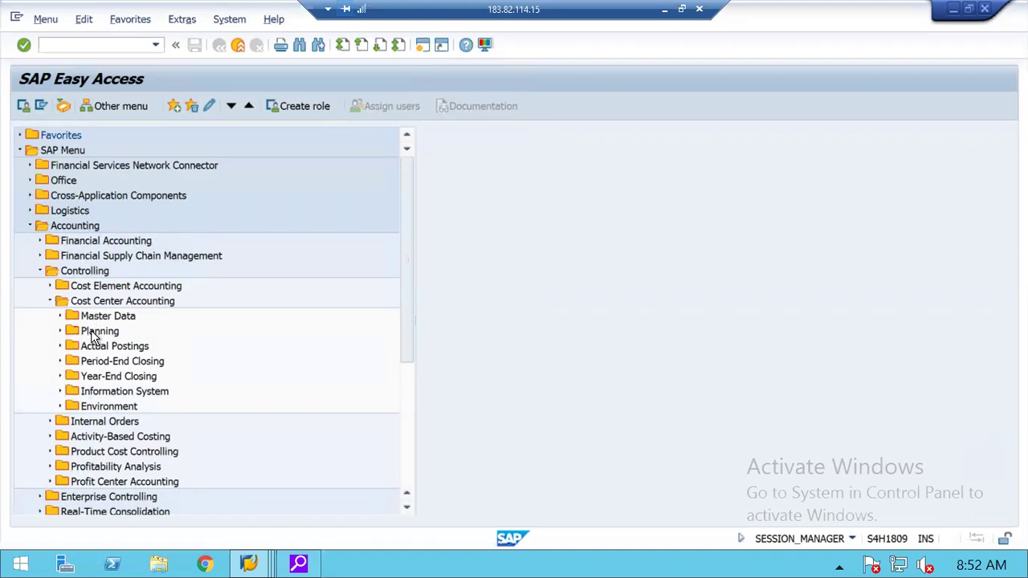
Open transaction KP46 - Change for statistical key figures under Planning in Cost Center Accounting.
double_click(91, 330)
left_click(129, 377)
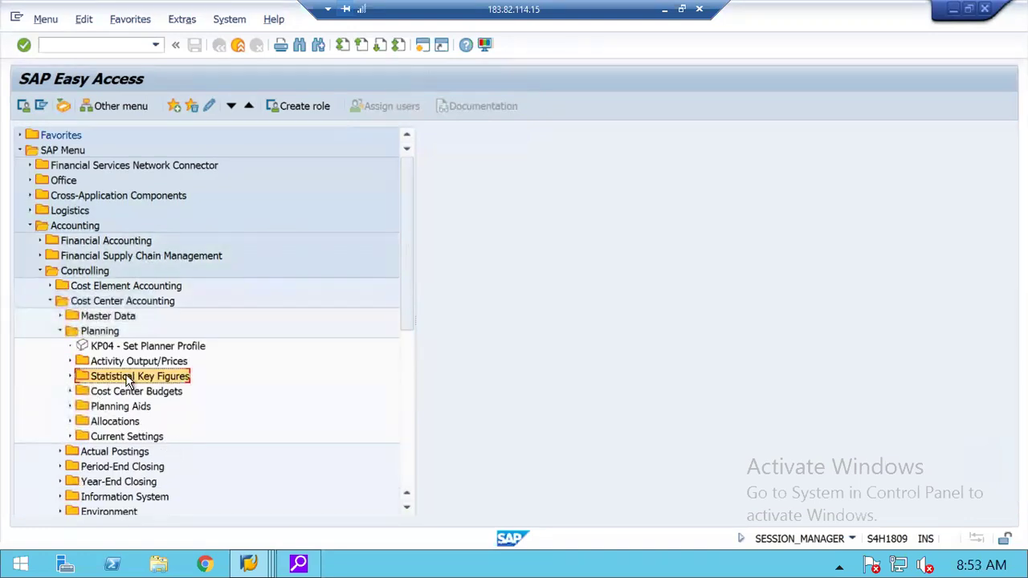
double_click(129, 378)
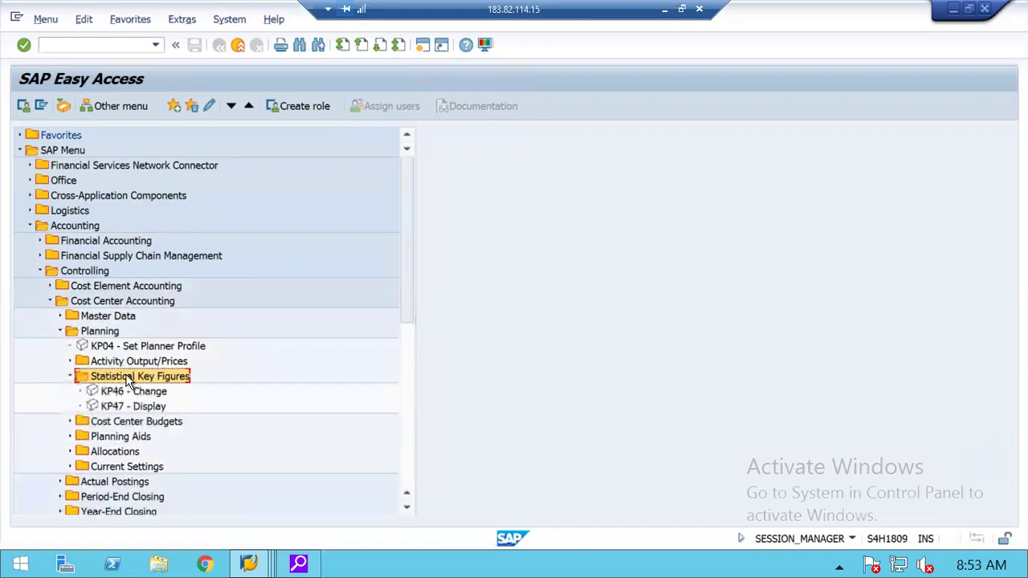
left_click(131, 392)
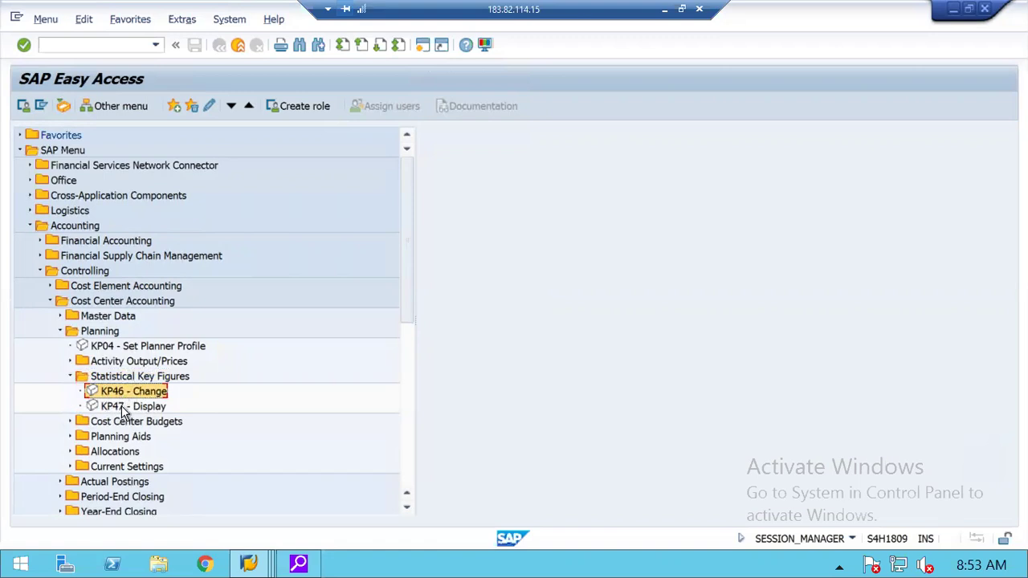
key("Down")
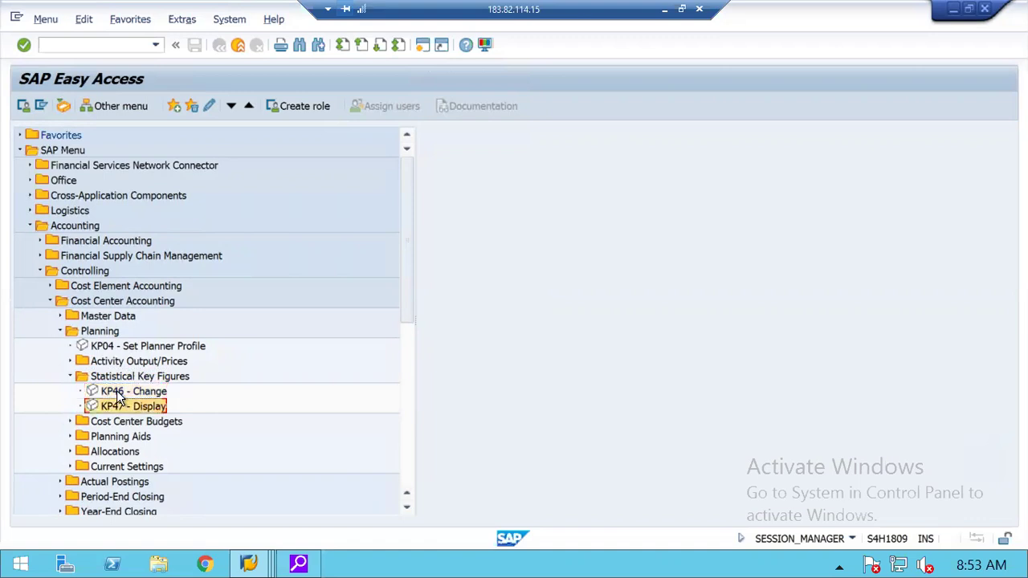
double_click(118, 394)
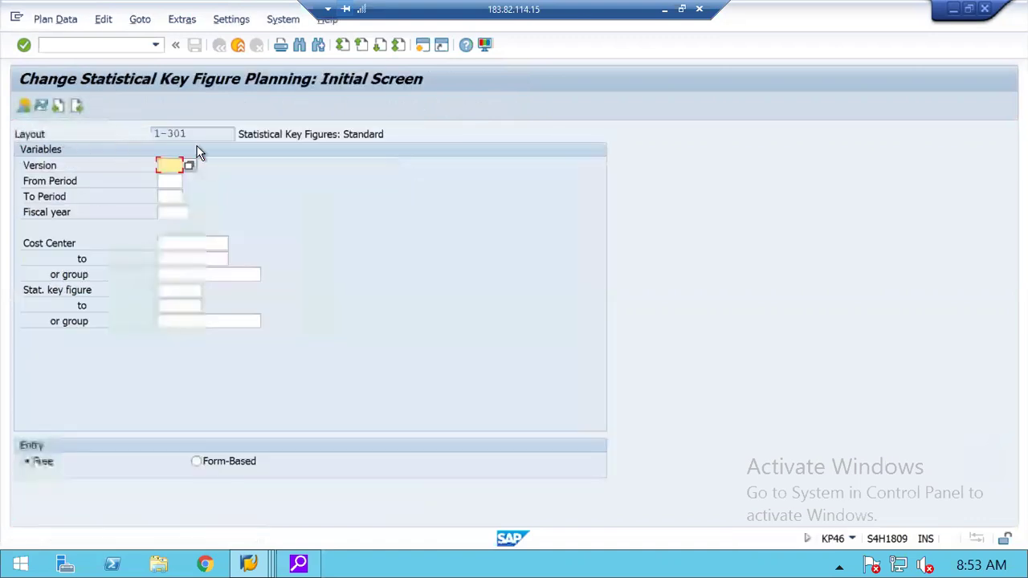
Page forward through the available planning layouts from 1-301 past 1-302 to 1-303C, checking for any further layout.
left_click(196, 136)
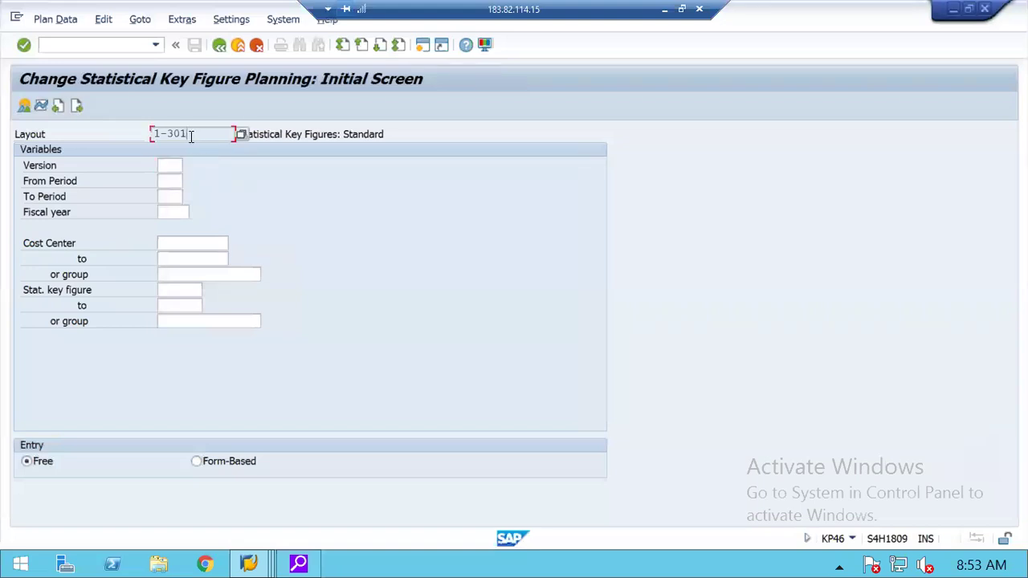
left_click(76, 109)
left_click(205, 136)
left_click(81, 110)
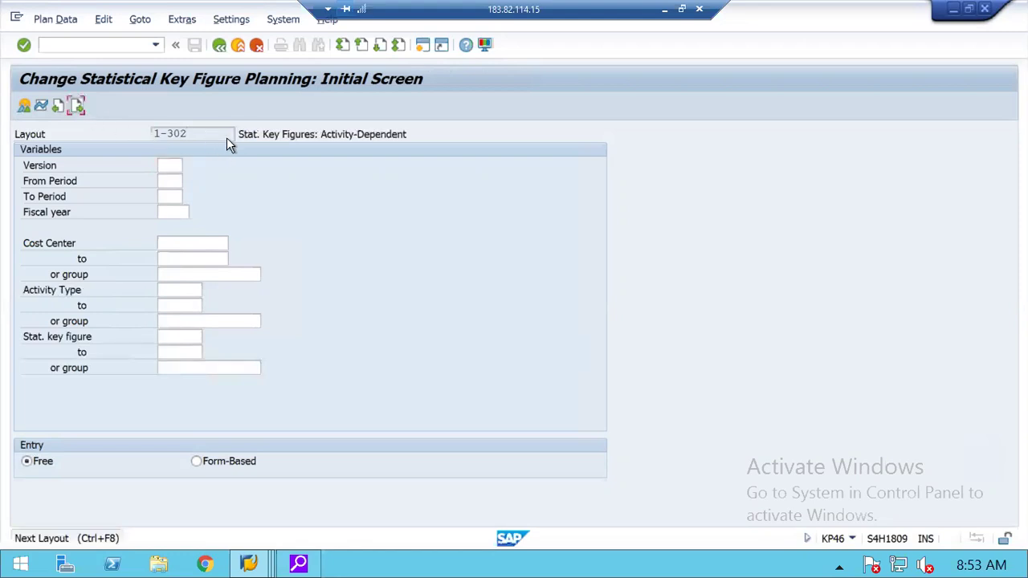
left_click(230, 134)
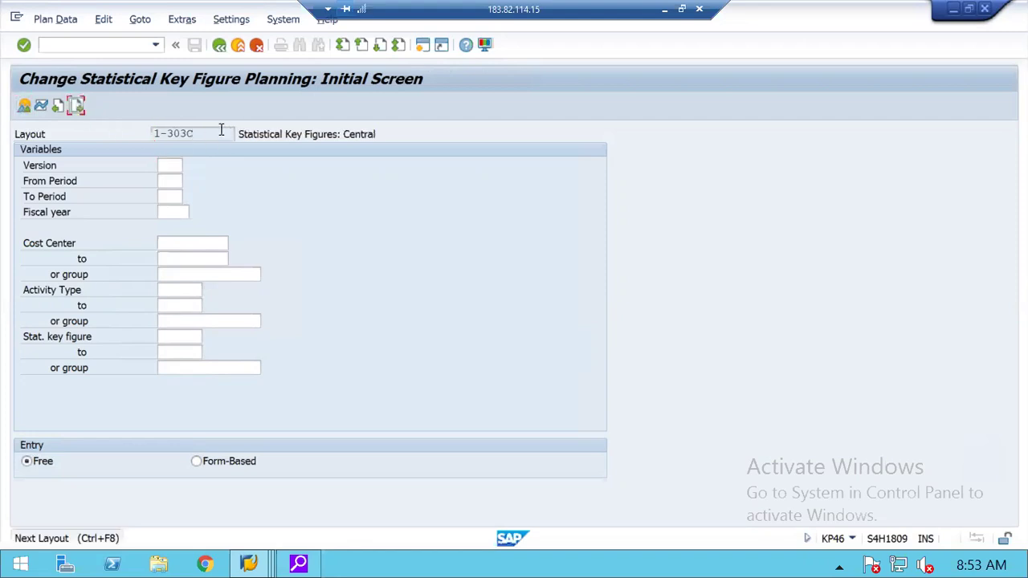
left_click(77, 106)
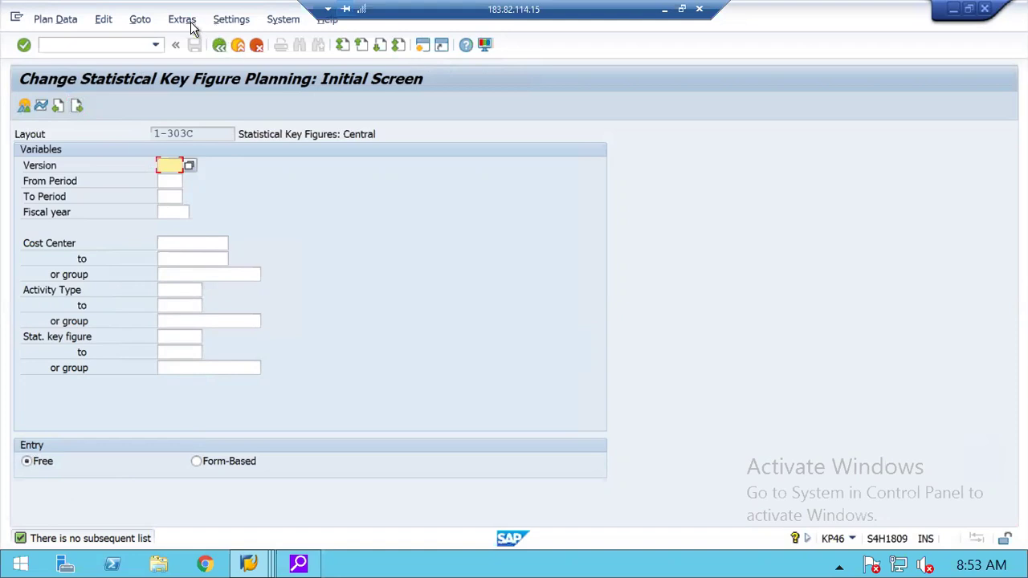
Check which planner profile is set for statistical key figure planning, cancel without changing it and leave KP46.
left_click(231, 20)
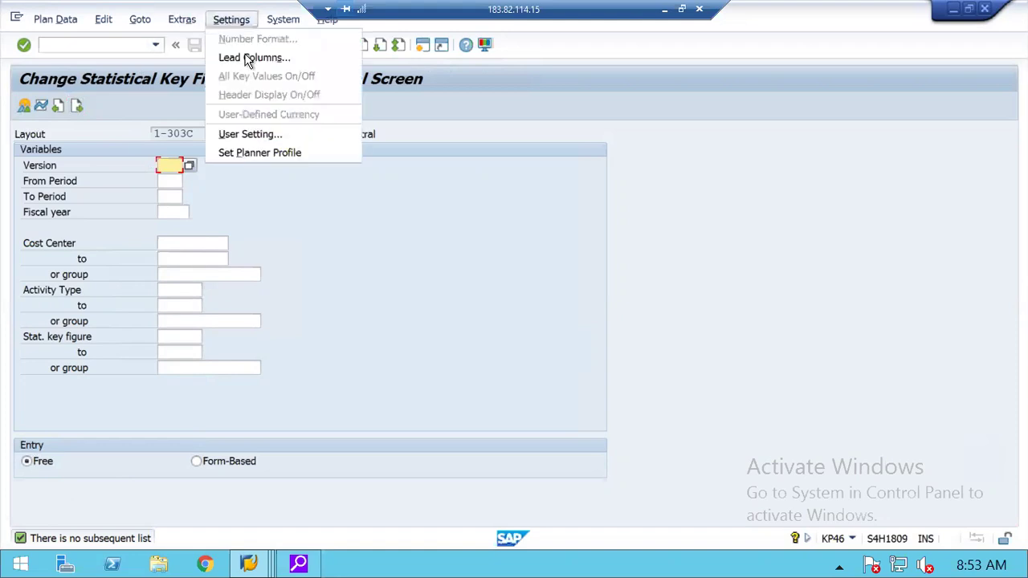
left_click(264, 156)
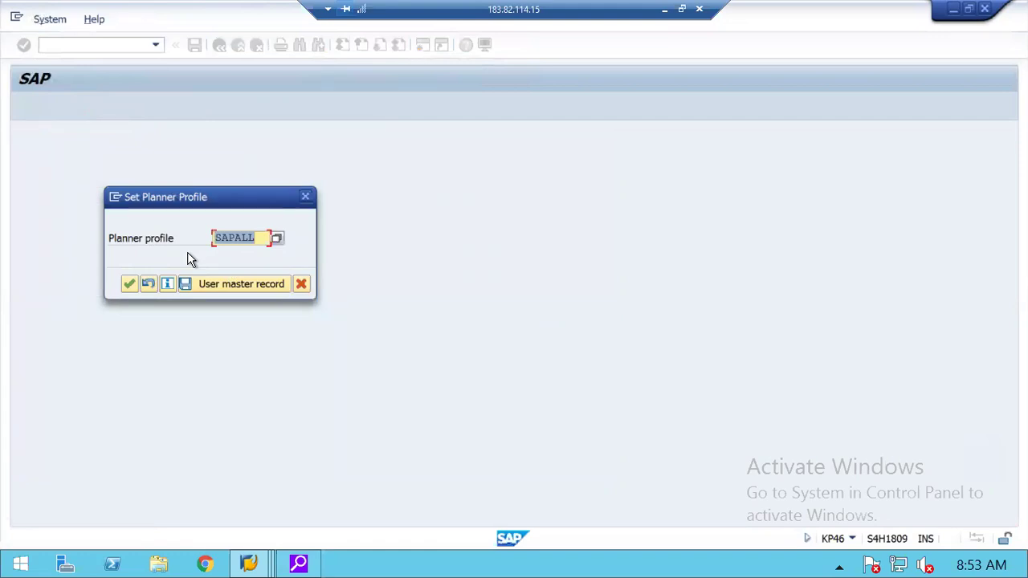
left_click(302, 285)
left_click(217, 48)
Switch to the Display IMG session and execute Define User-Defined Planner Profiles under Manual Planning.
left_click(251, 564)
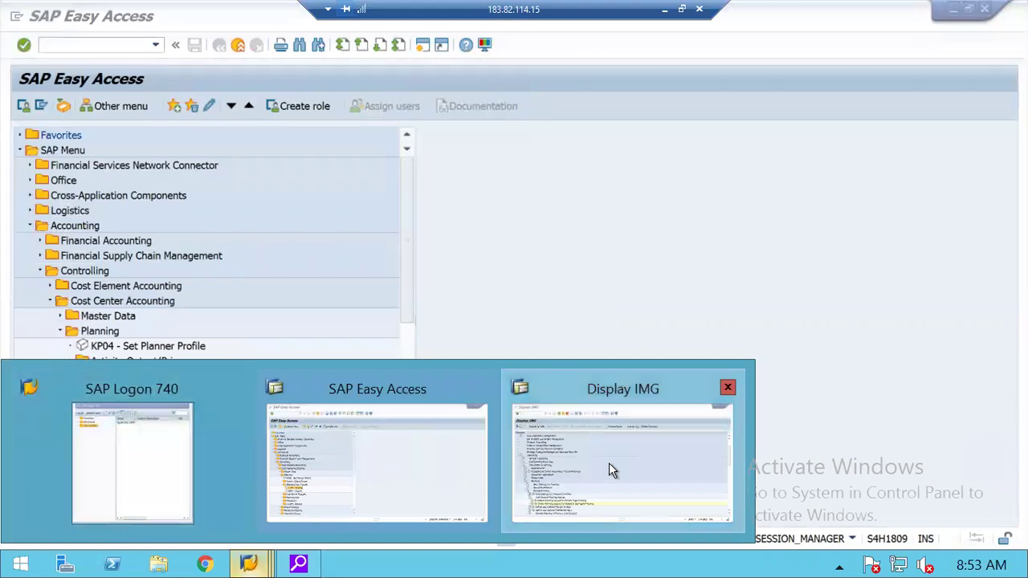
left_click(609, 462)
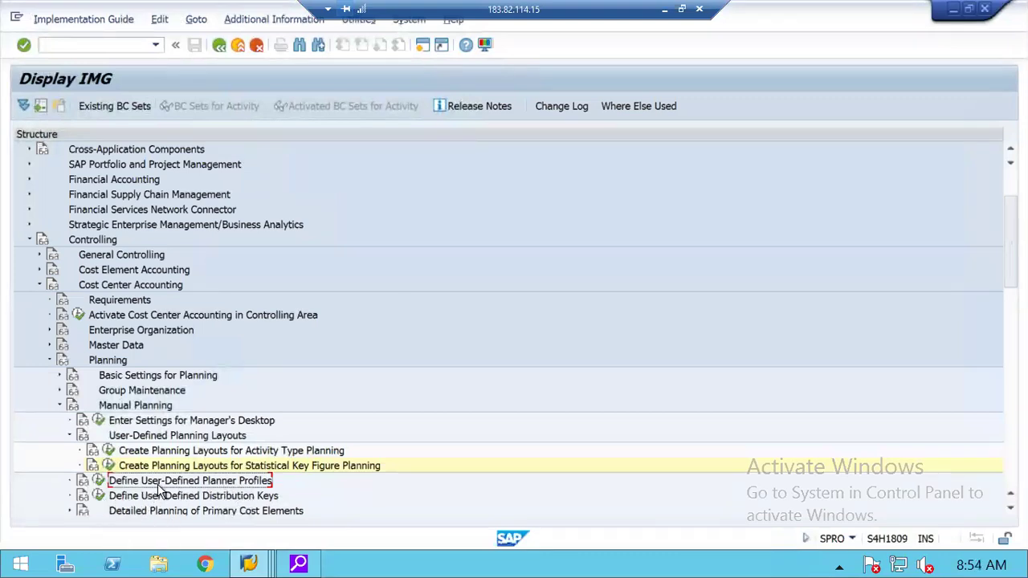
left_click(98, 480)
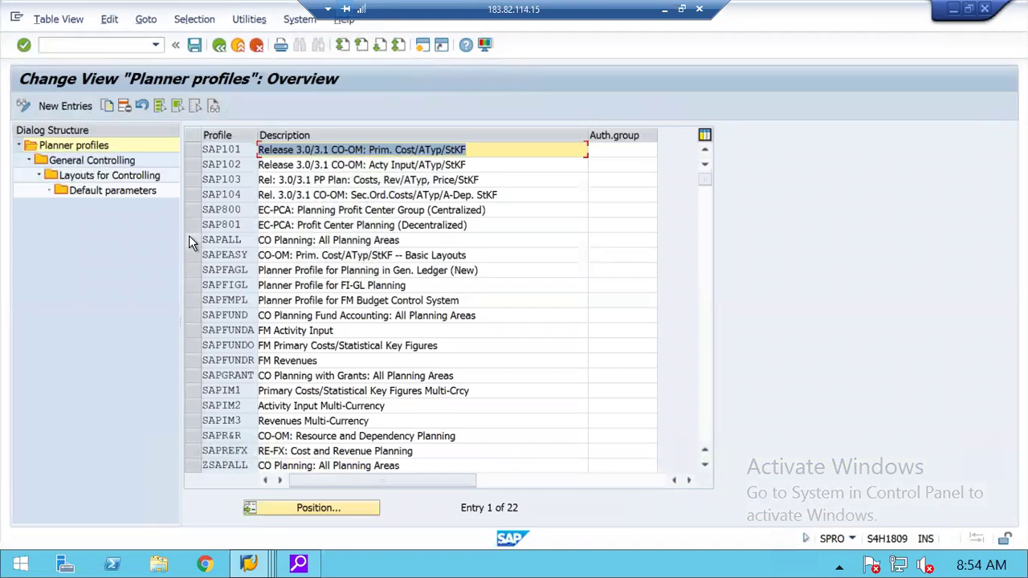
In planner profile ZSAPALL, open Layouts for Controlling for the planning area CCtr: Statistical key figures.
left_click(197, 467)
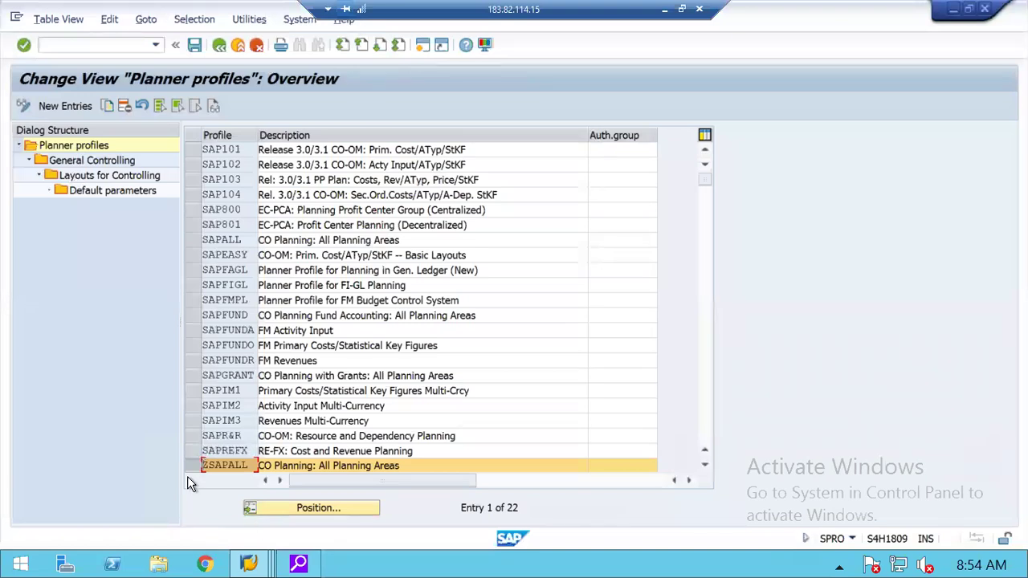
double_click(77, 160)
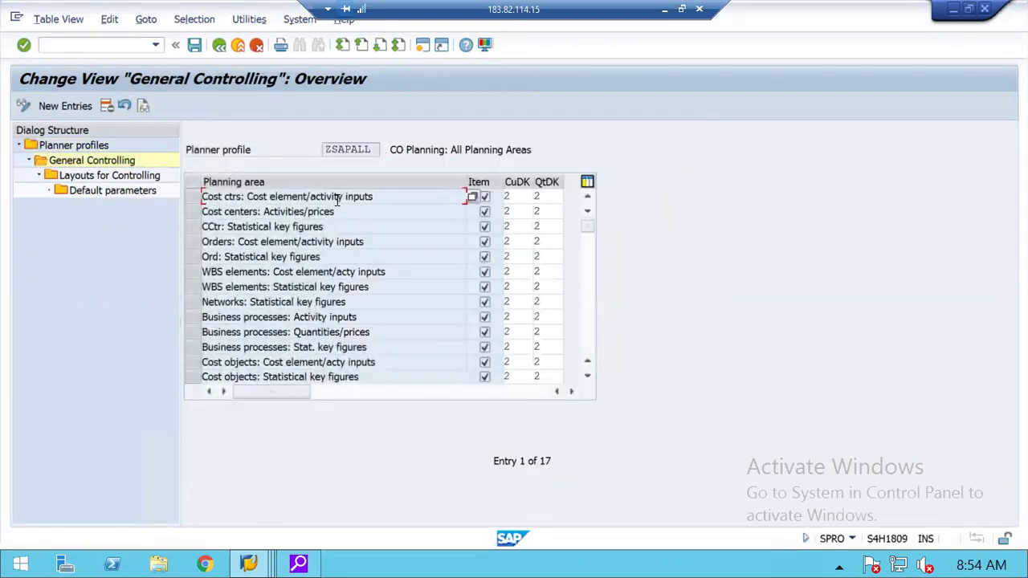
left_click(192, 226)
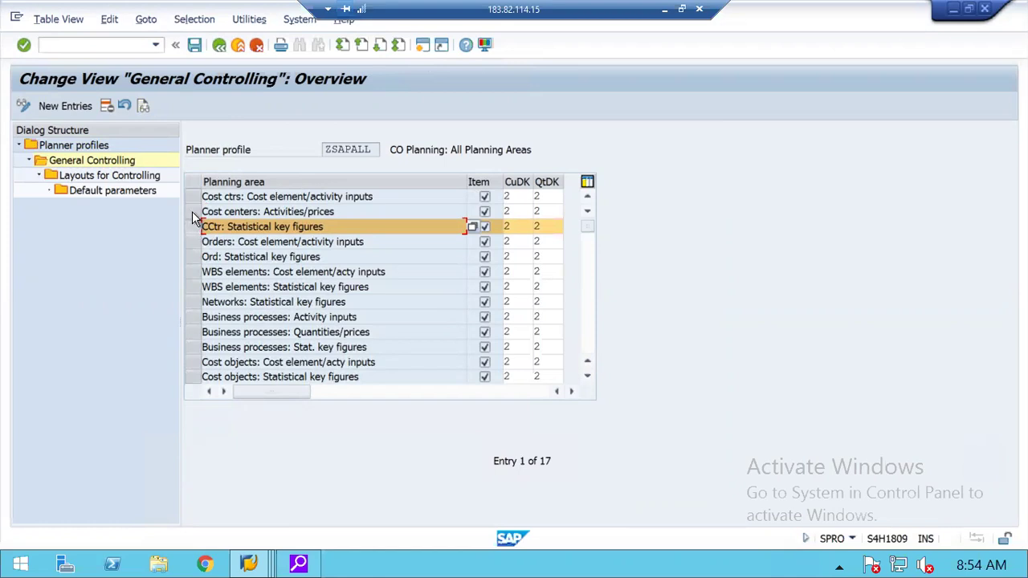
left_click(192, 214, "ctrl")
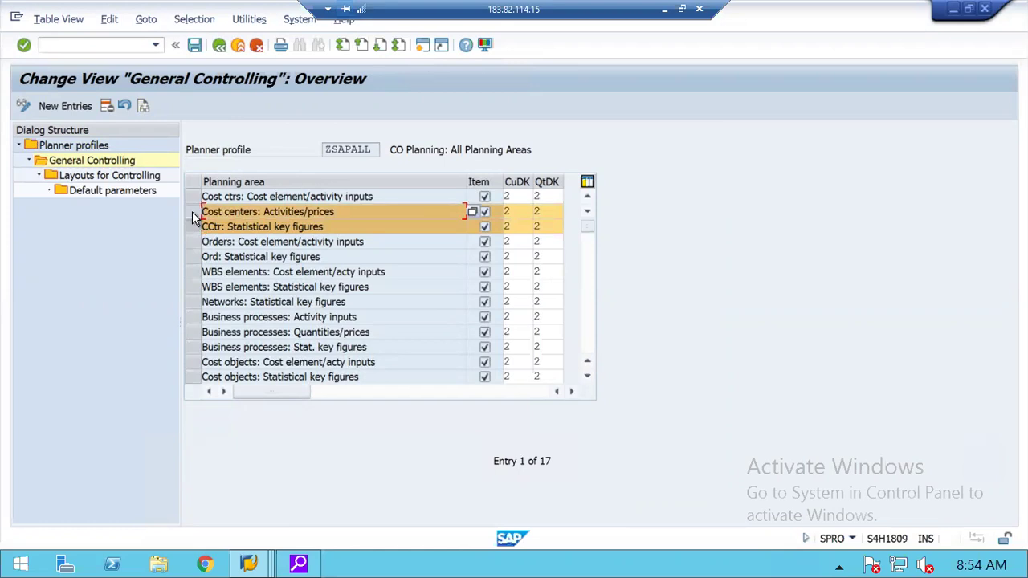
left_click(193, 200, "ctrl")
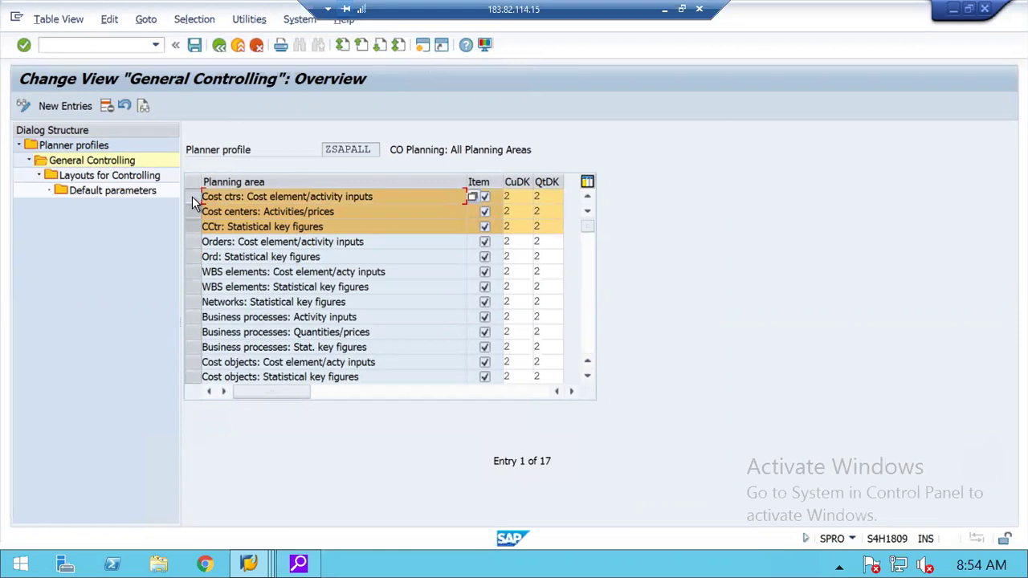
left_click(193, 200, "ctrl")
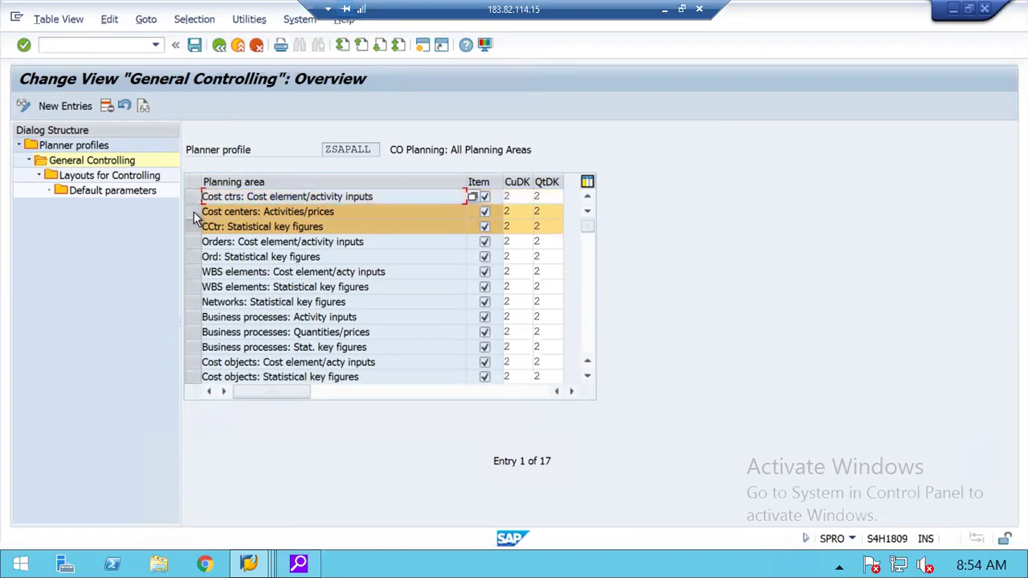
left_click(194, 213, "ctrl")
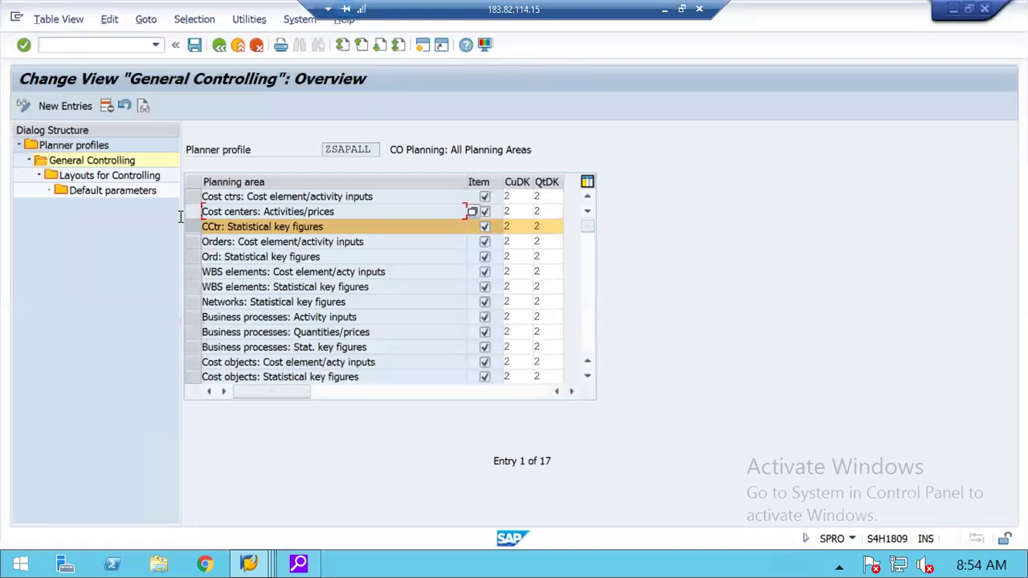
double_click(89, 181)
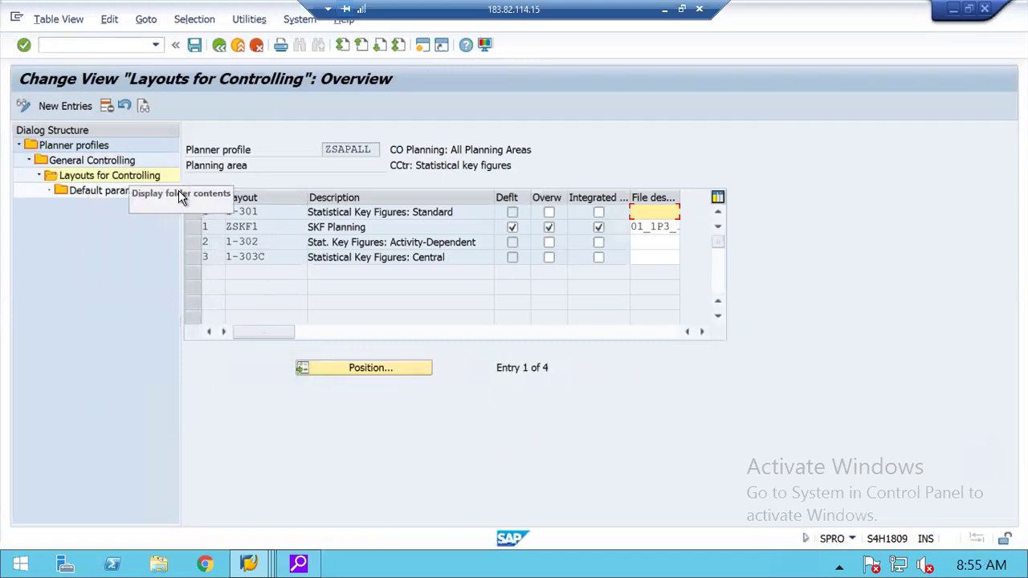
Delete layout ZSKF1 from the planning area and save the change in the AM Company Customizing request.
left_click(195, 230)
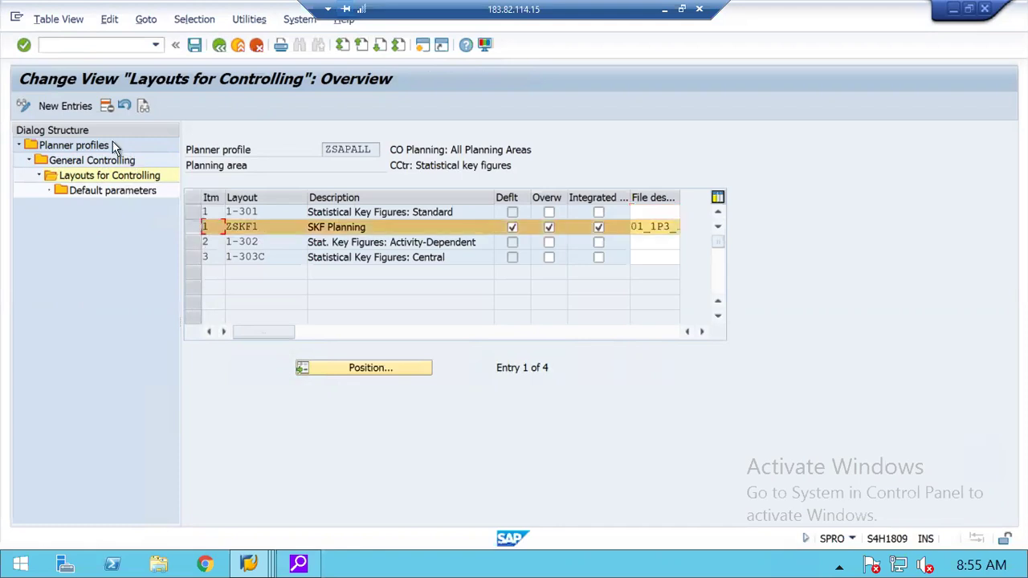
left_click(106, 106)
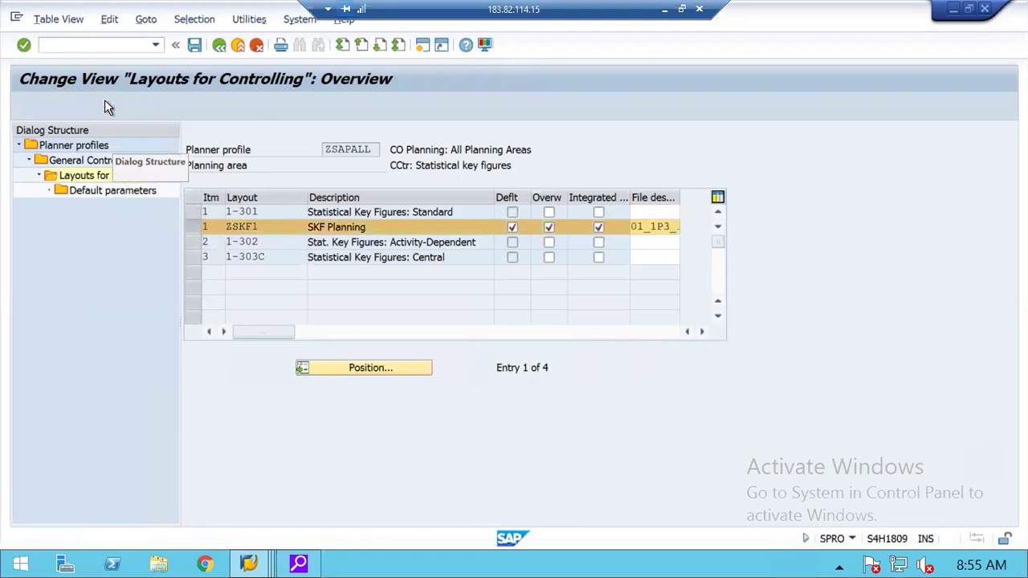
left_click(445, 441)
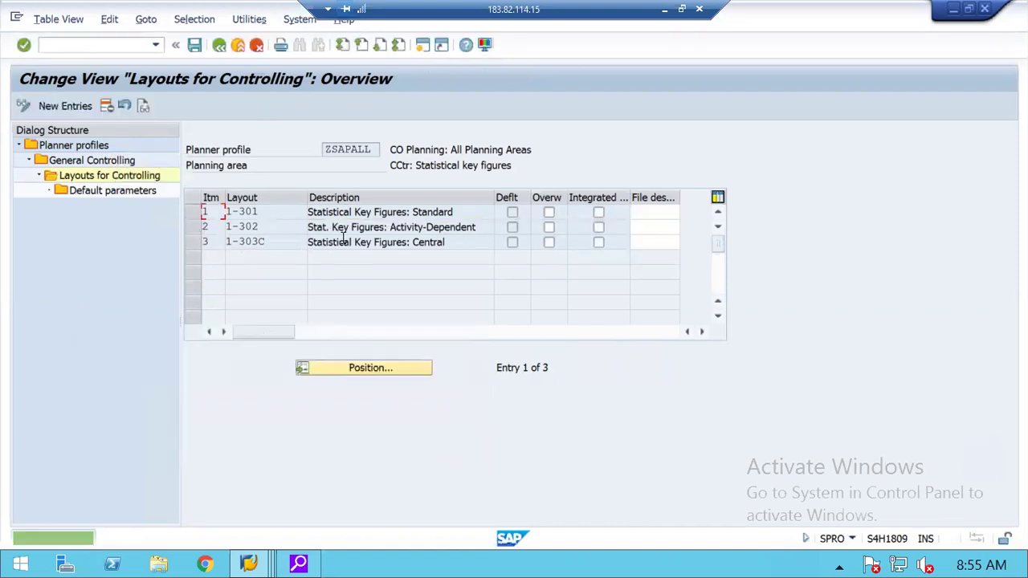
left_click(196, 46)
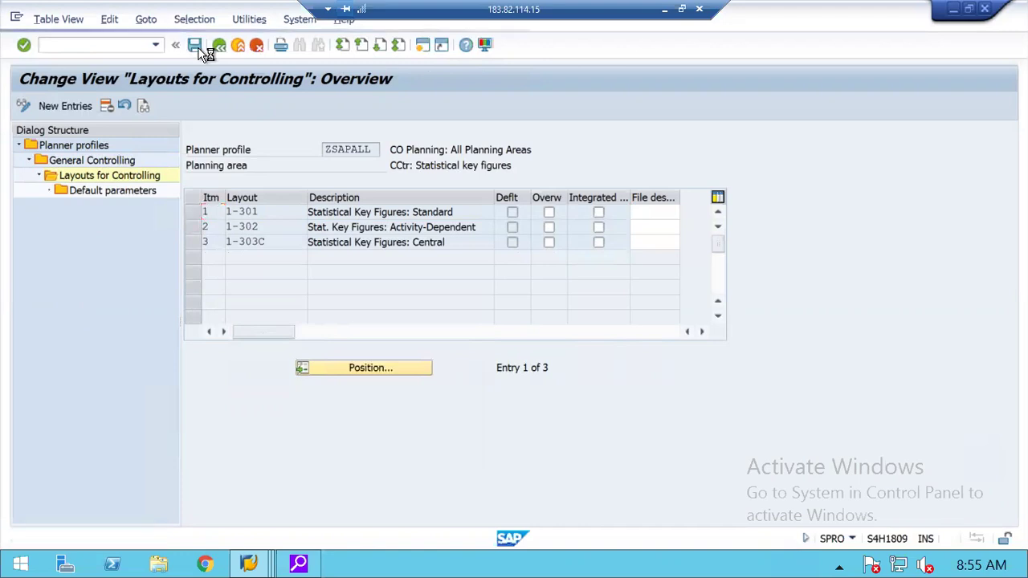
key("F3")
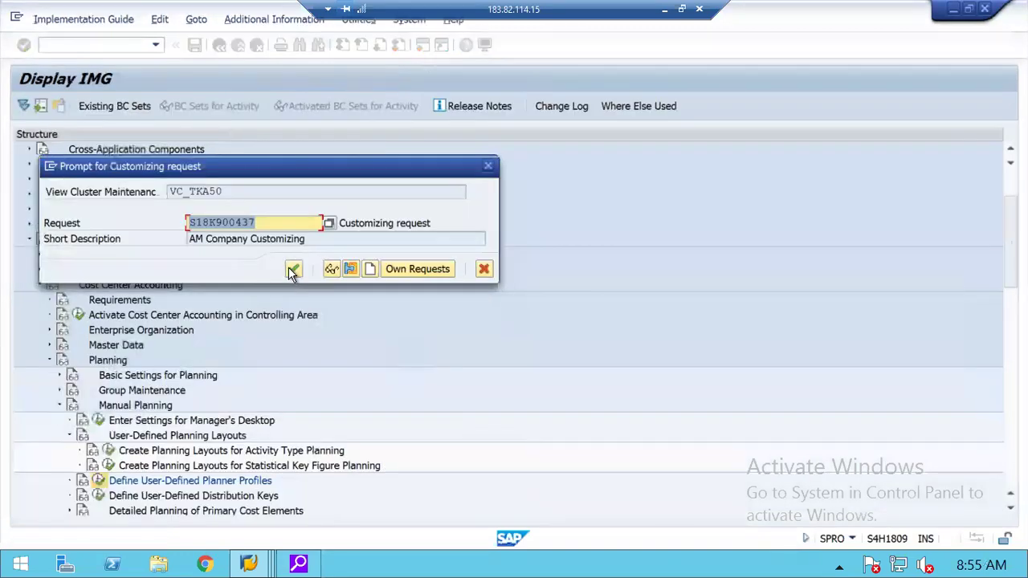
left_click(292, 270)
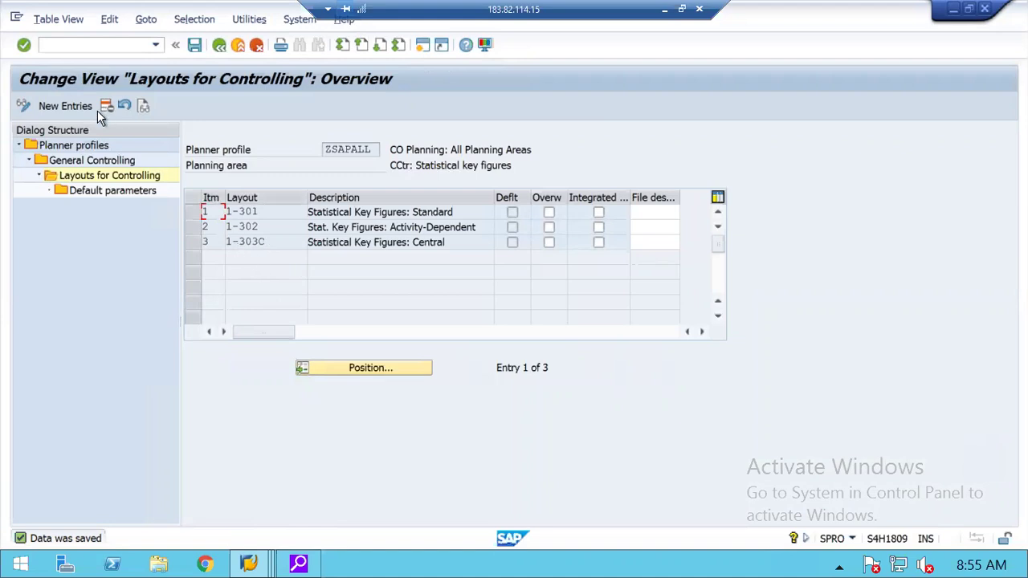
Add a new entry for layout SKFIG with the Integrated option activated.
left_click(69, 110)
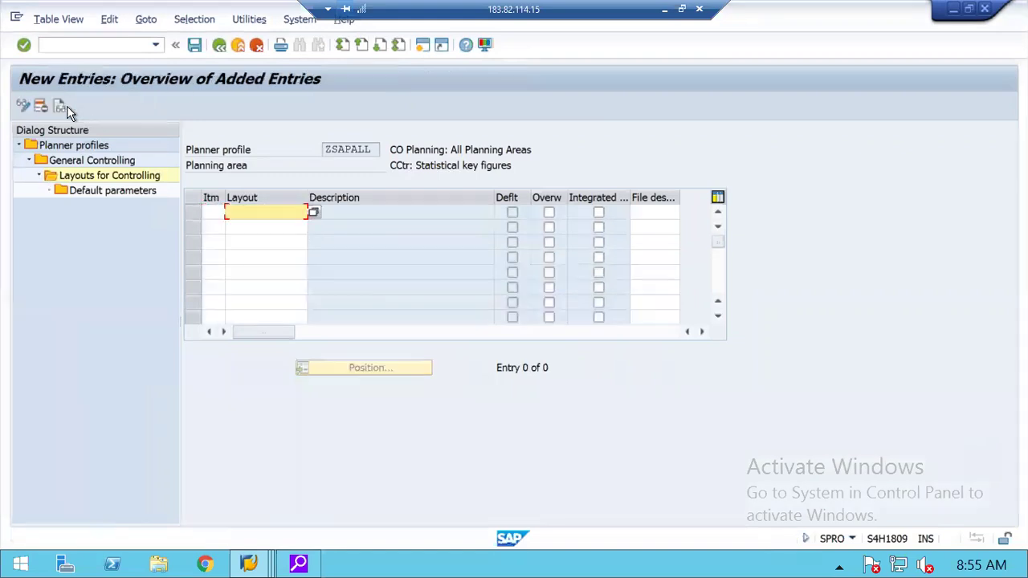
left_click(314, 212)
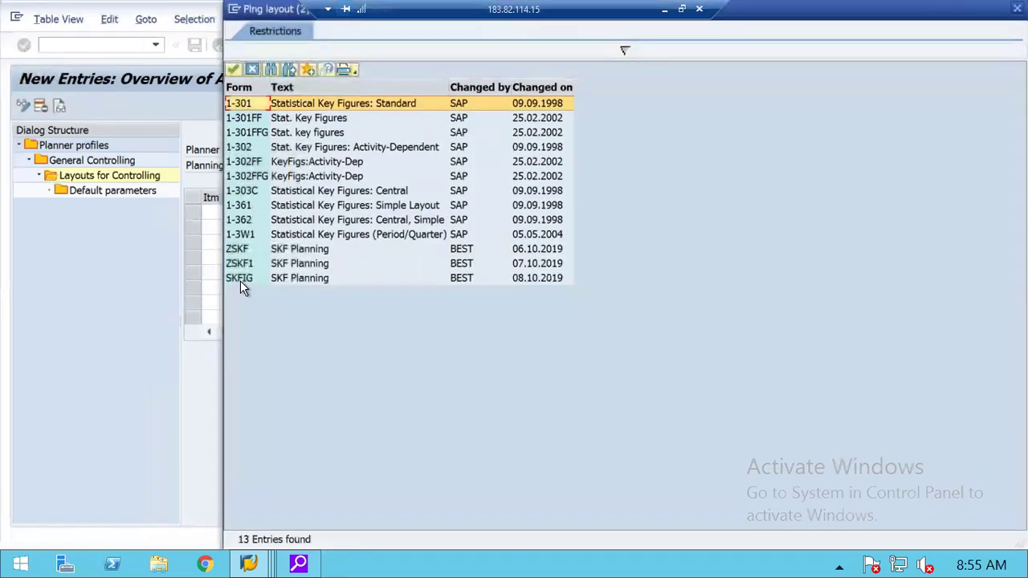
double_click(241, 281)
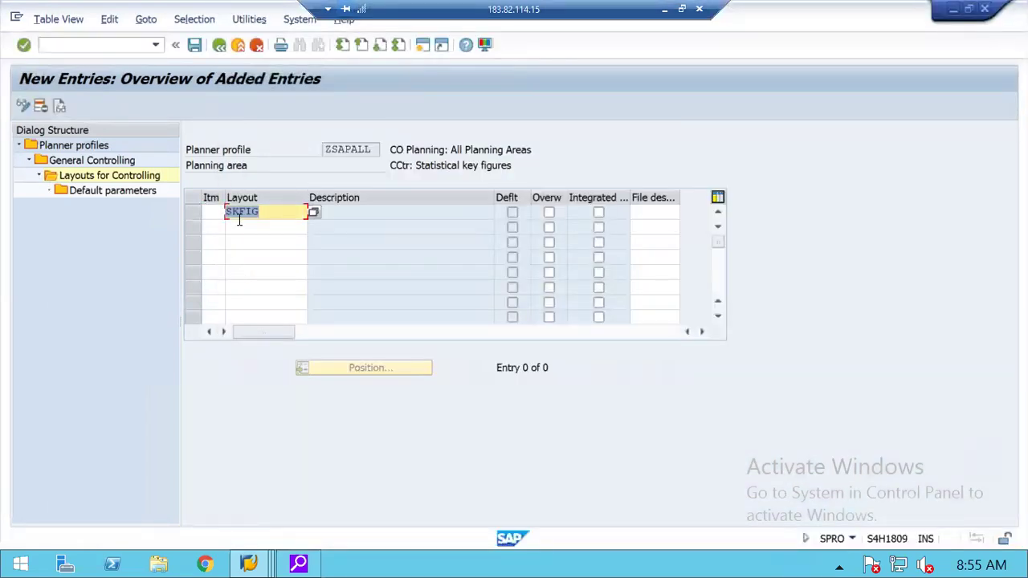
left_click(602, 216)
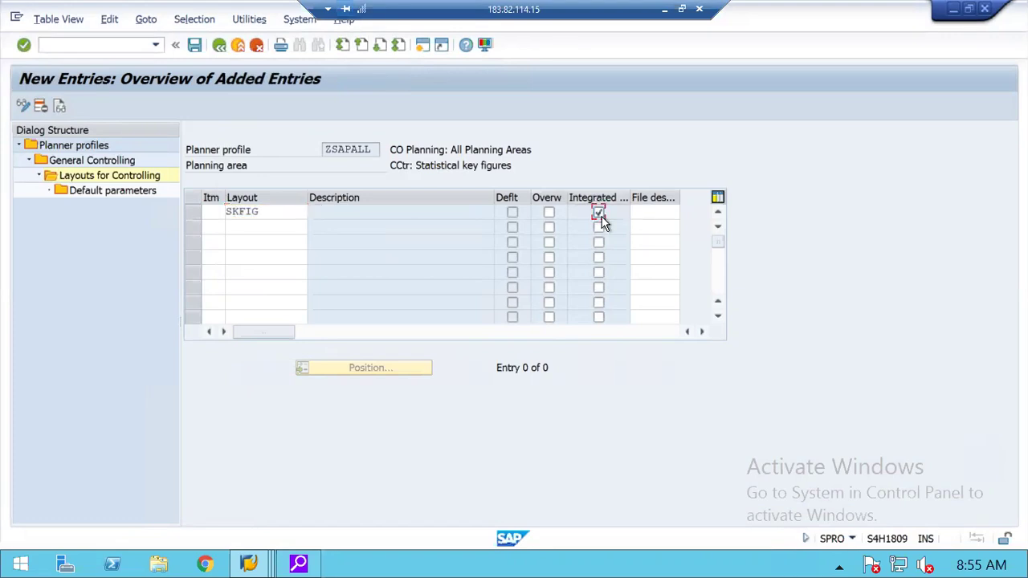
left_click(645, 210)
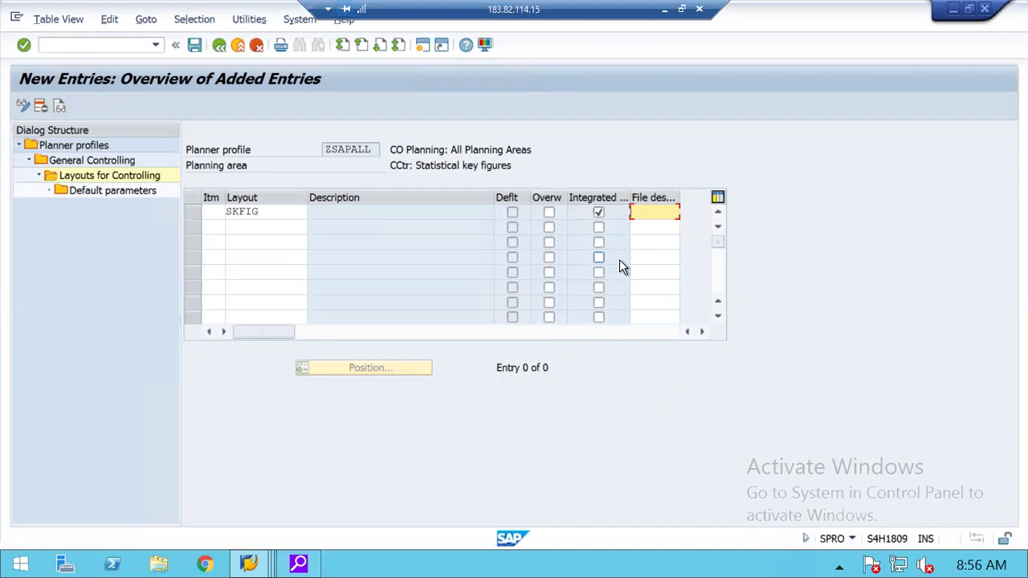
key("Return")
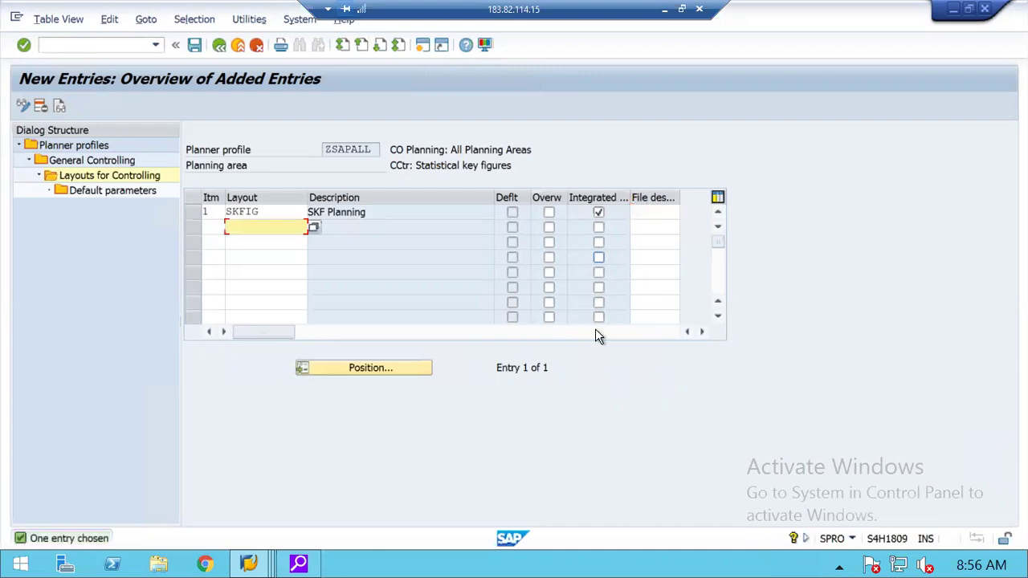
Open the default parameters of the SKFIG layout entry.
left_click(200, 229)
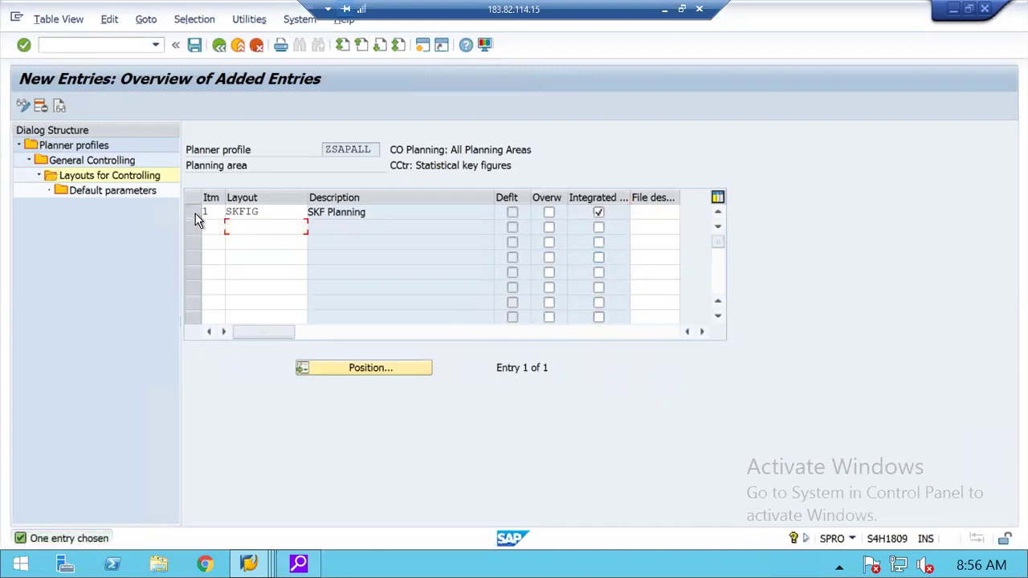
left_click(195, 213)
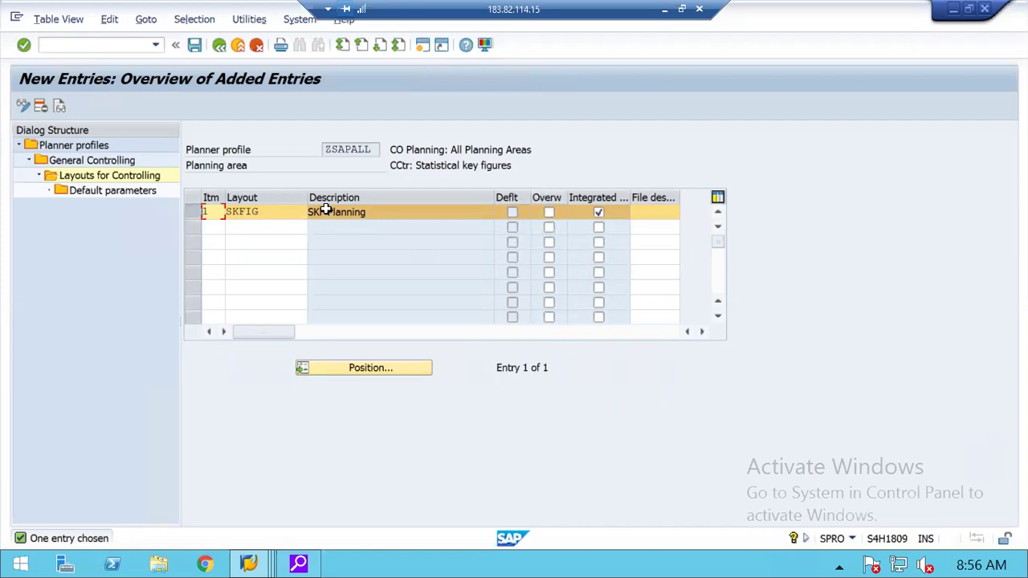
left_click(81, 192)
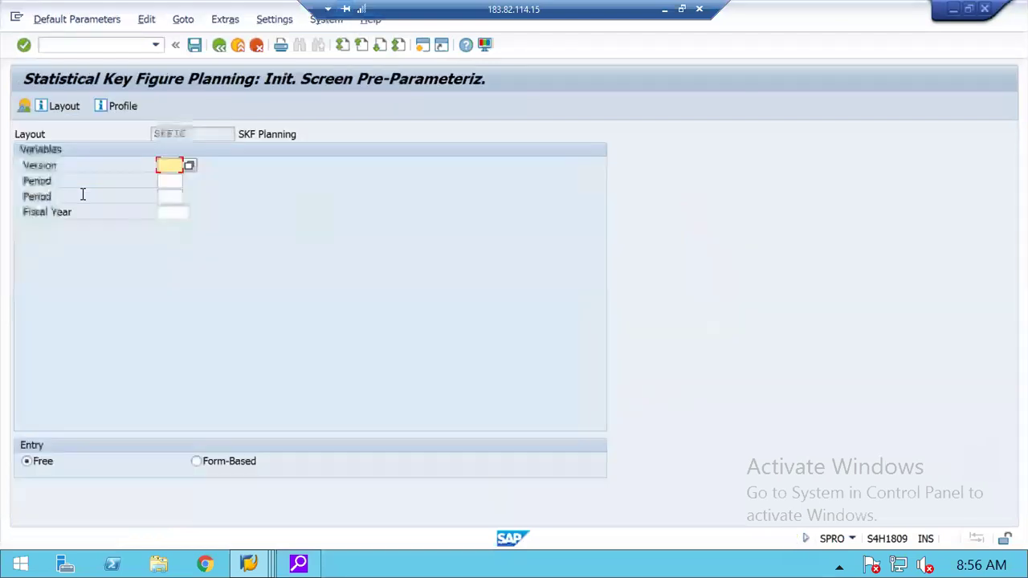
Set the default parameters to version 0, periods 1 to 12 and fiscal year 2019.
left_click(167, 183)
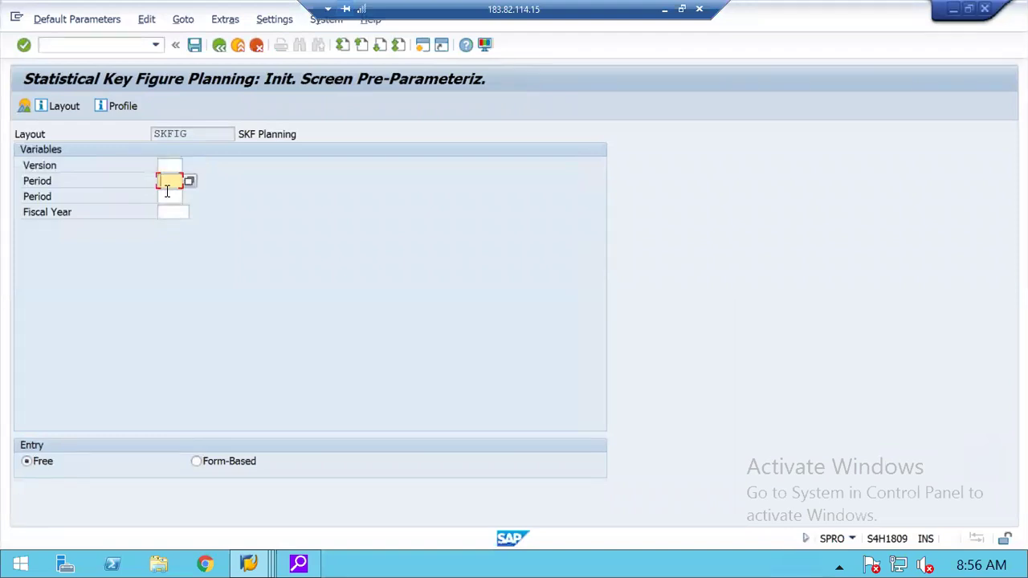
left_click(168, 196)
left_click(170, 212)
left_click(173, 163)
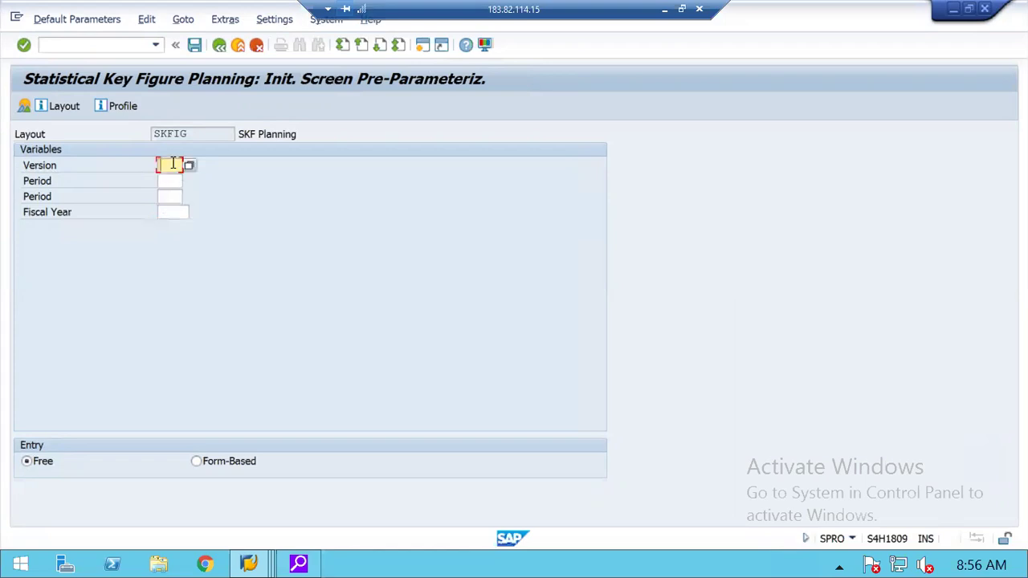
type("0")
key("Tab")
type("1")
key("Tab")
type("12")
key("Tab")
type("2019")
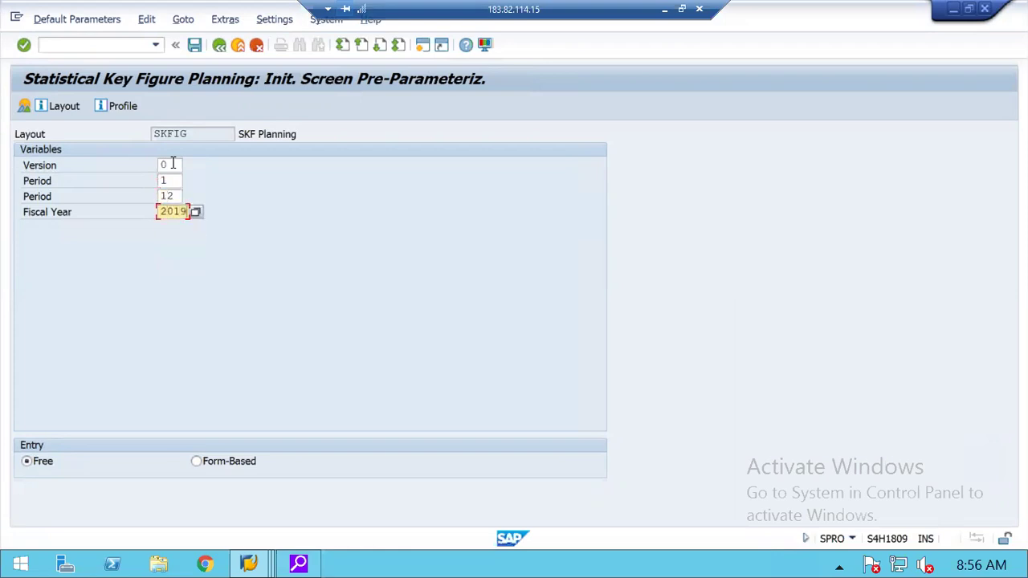
Call the overview screen for the SKFIG default parameters and acknowledge the message about the generated file description.
left_click(27, 110)
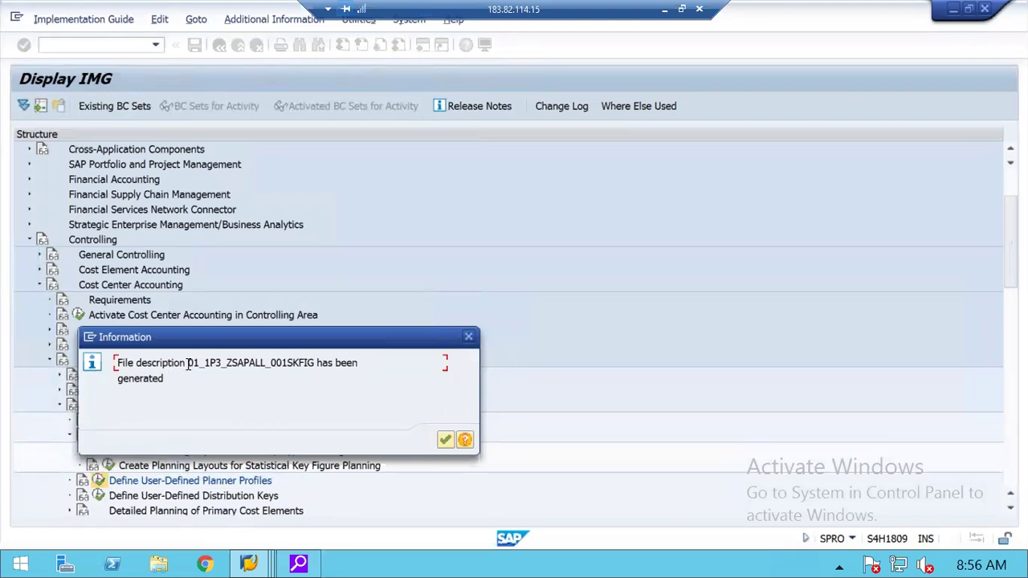
left_click_drag(188, 365, 335, 372)
left_click_drag(178, 379, 161, 384)
left_click(289, 393)
left_click(445, 441)
Switch to the Excel security notice and enable macros so the SKFIG file description opens.
left_click(464, 440)
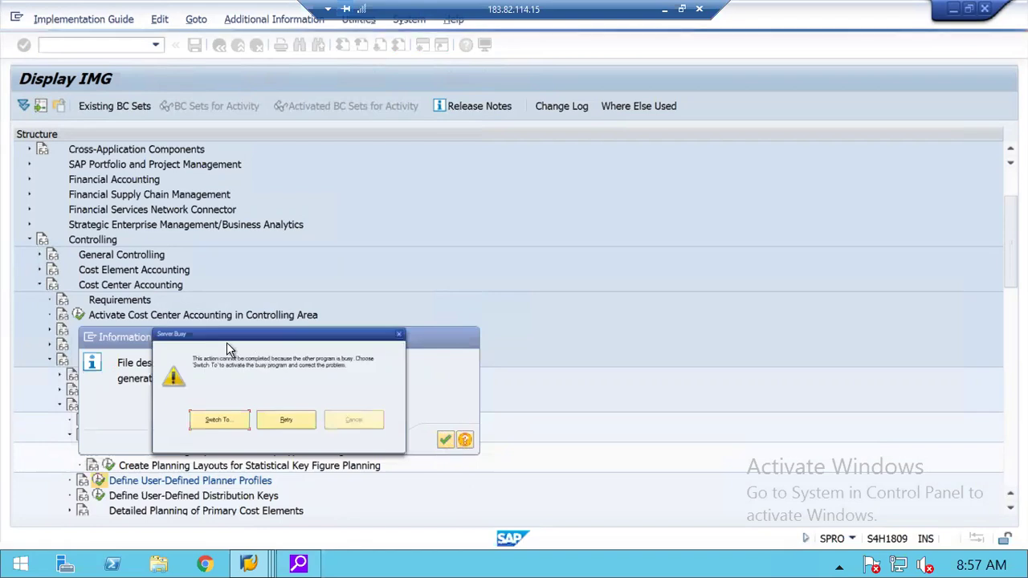
left_click(236, 417)
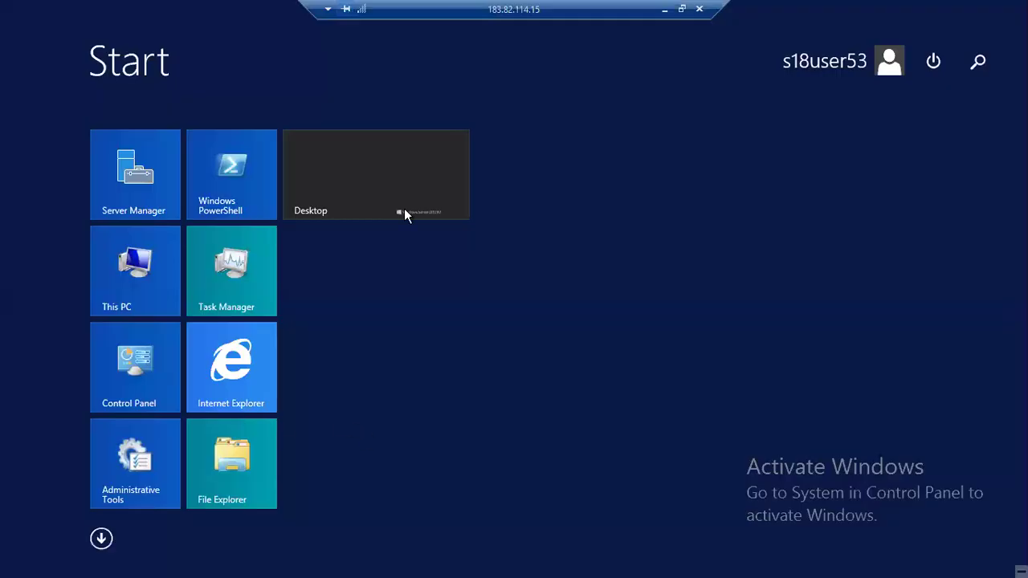
key("alt+Tab")
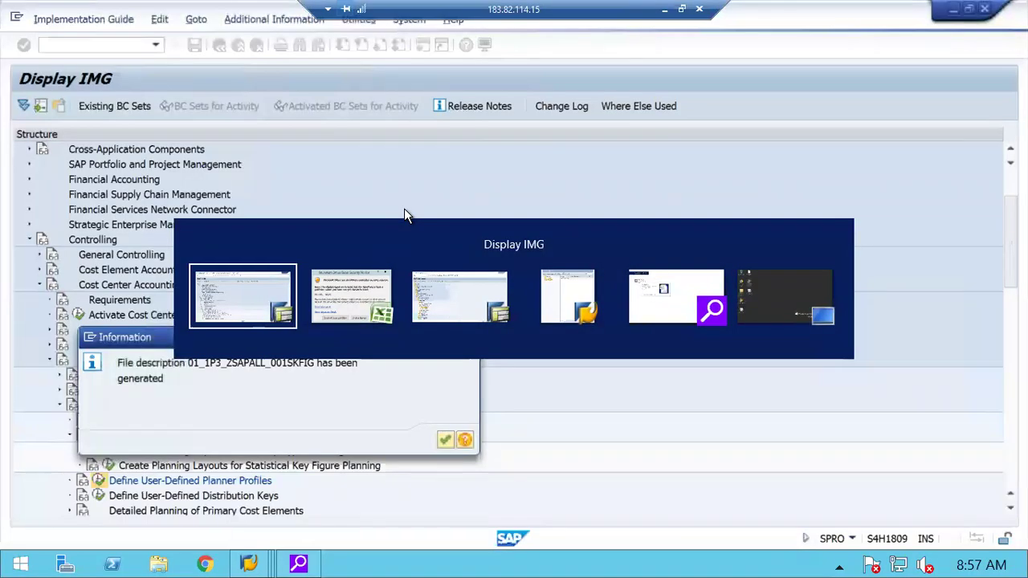
key("alt+Tab")
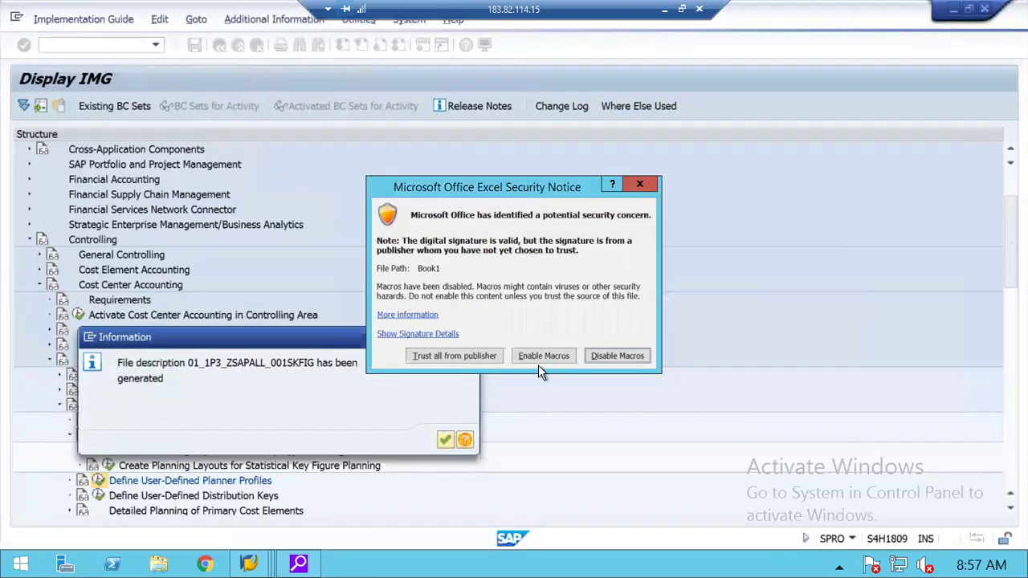
left_click(539, 356)
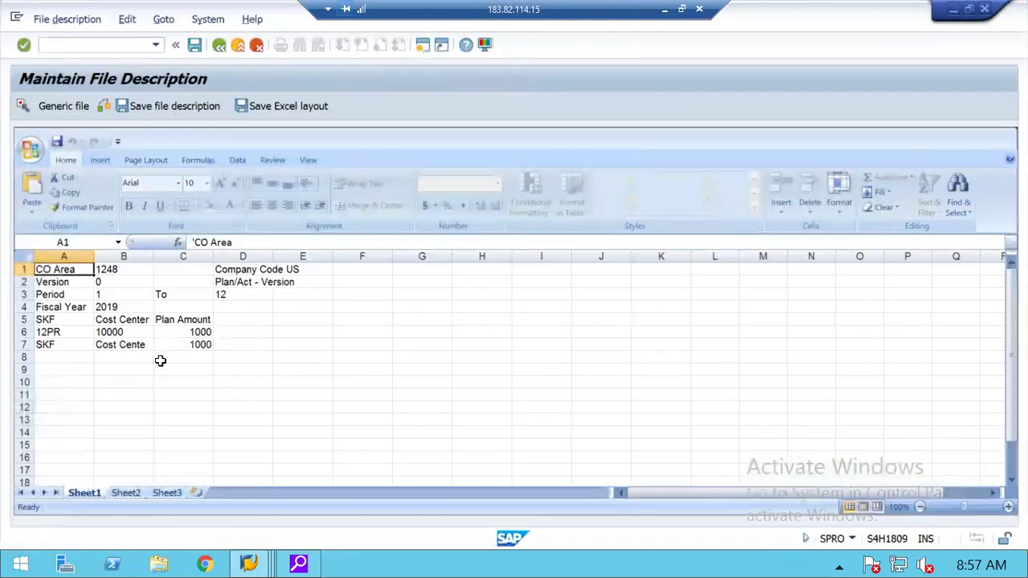
Copy the entire Sheet1 of the Excel layout in the file description.
left_click(25, 256)
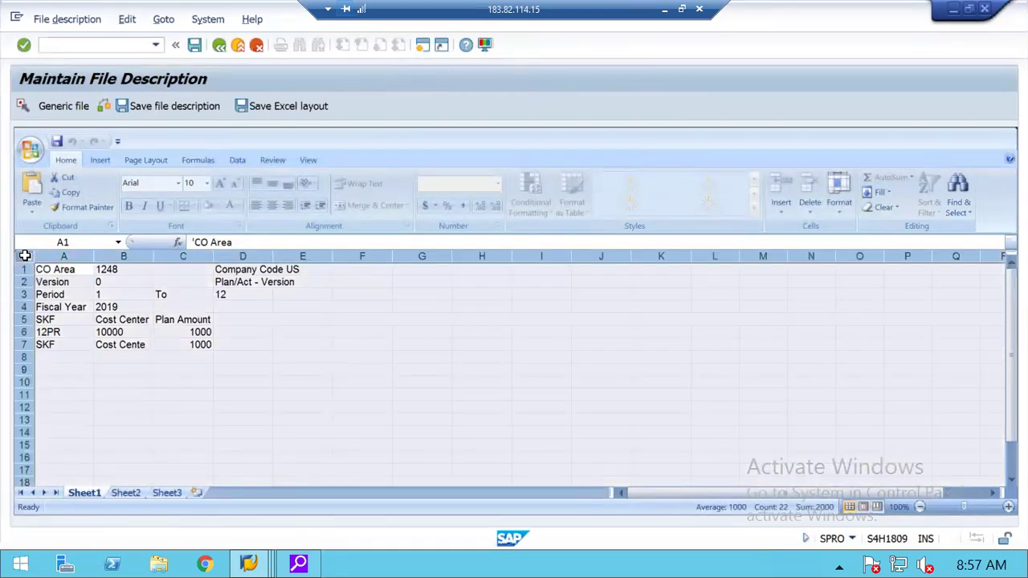
left_click(180, 394)
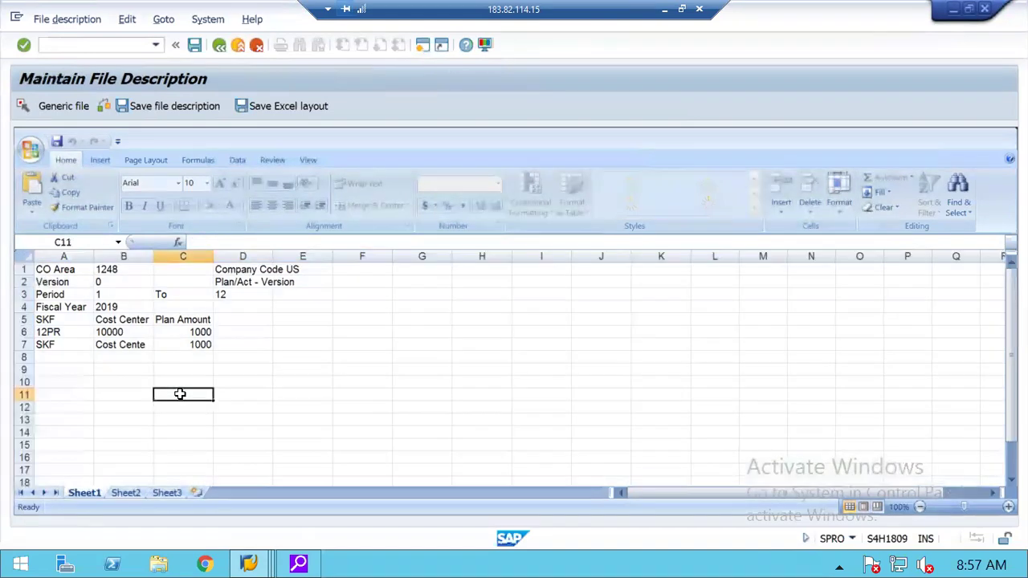
left_click(26, 255)
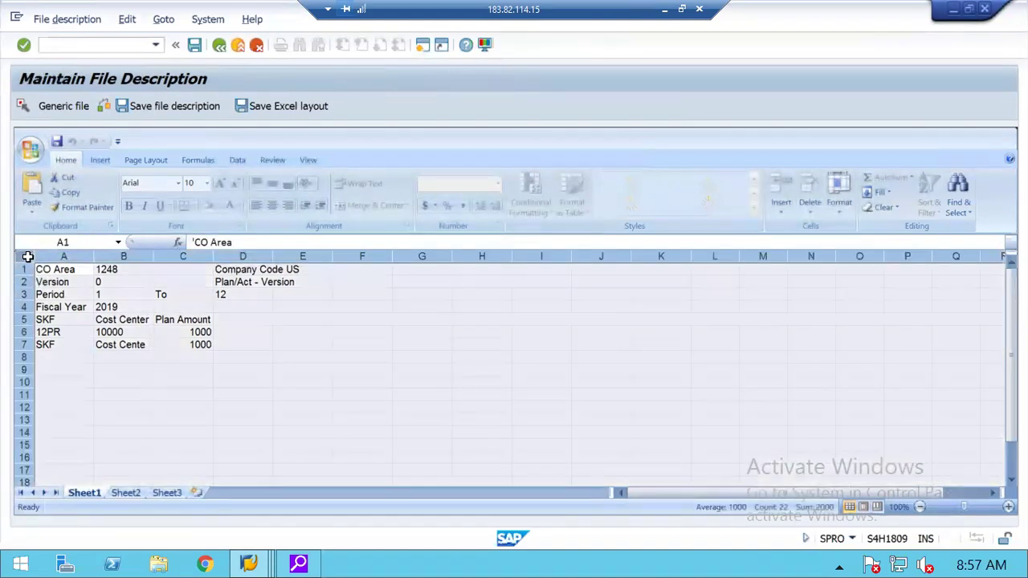
key("ctrl+c")
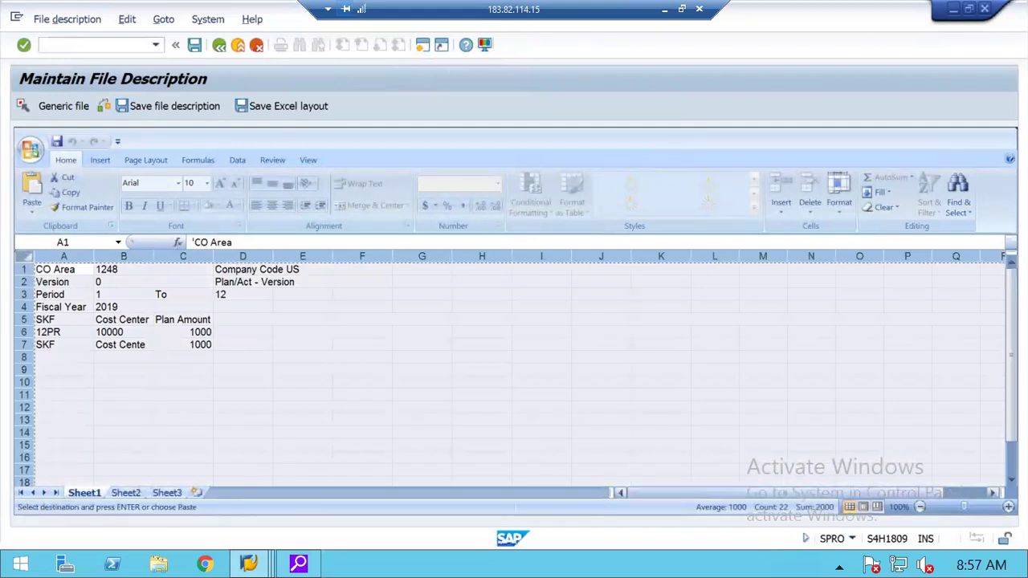
Open the SKF Planning file from the desktop in Excel and replace its whole sheet with the copied layout.
key("super+r")
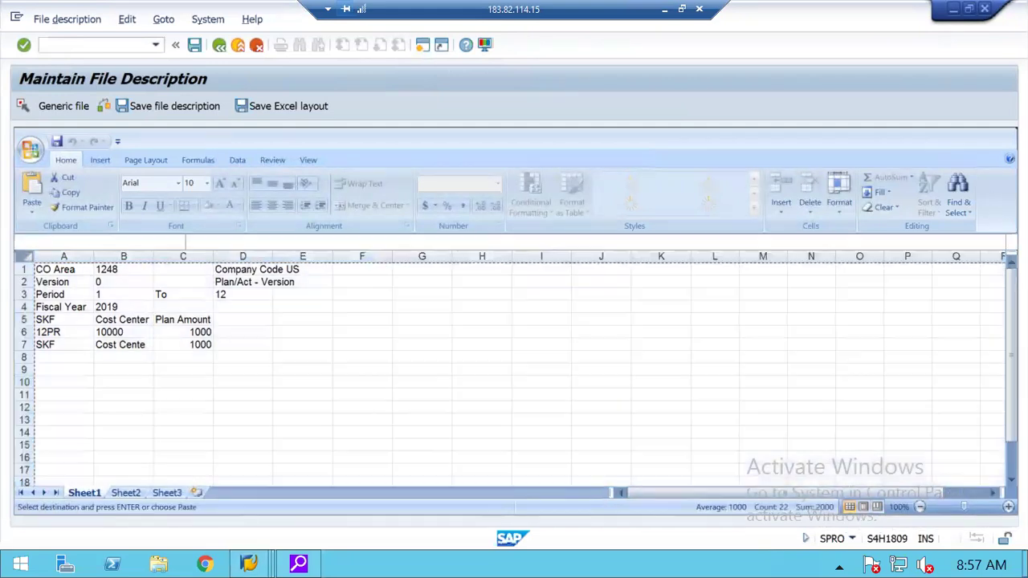
key("super+d")
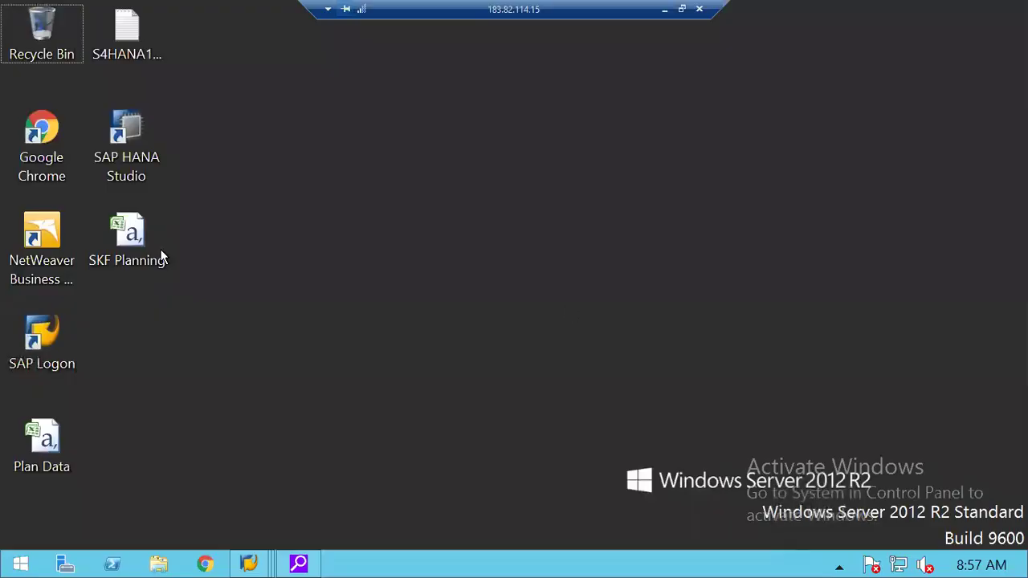
double_click(132, 249)
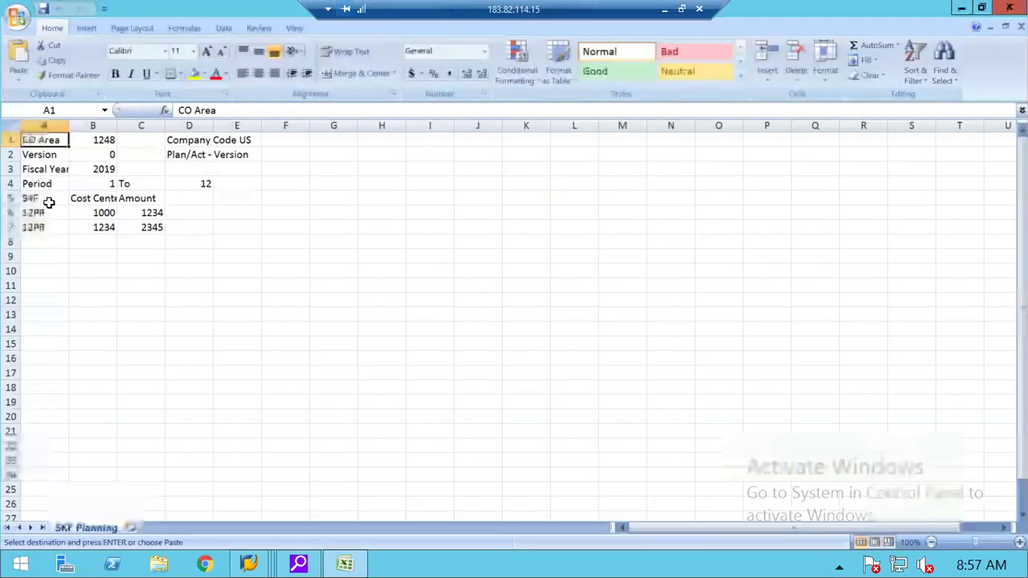
left_click(13, 124)
key("ctrl+v")
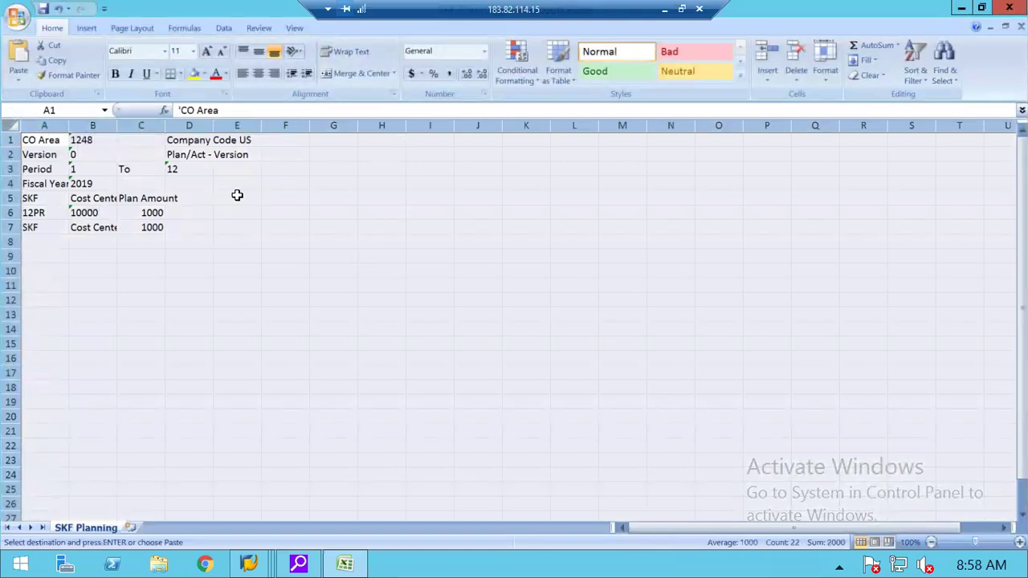
Clear row 7 and set the 12PR entry in row 6 to cost center 1000 with plan amount 1234.
left_click_drag(29, 227, 157, 229)
key("Delete")
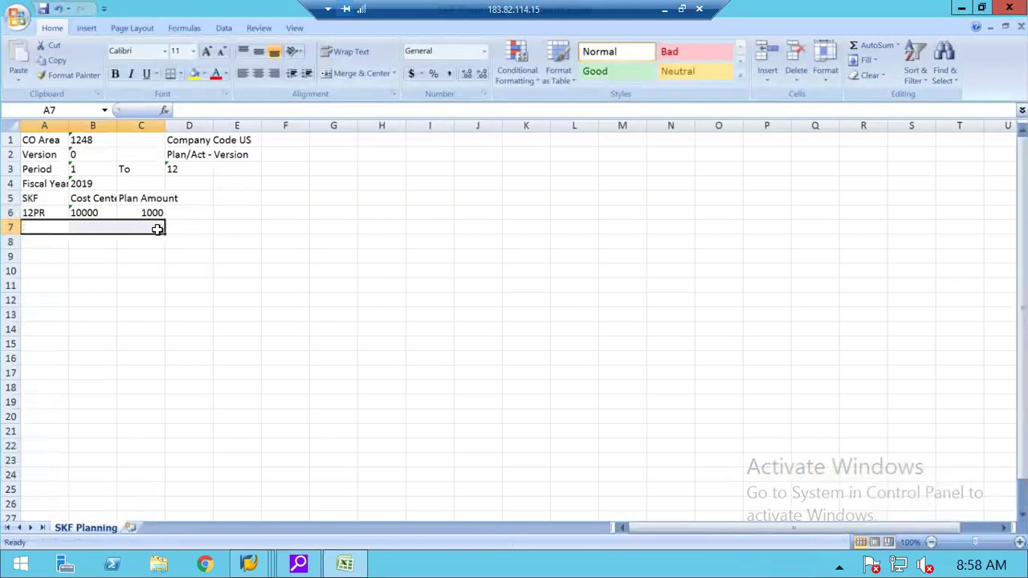
left_click(102, 212)
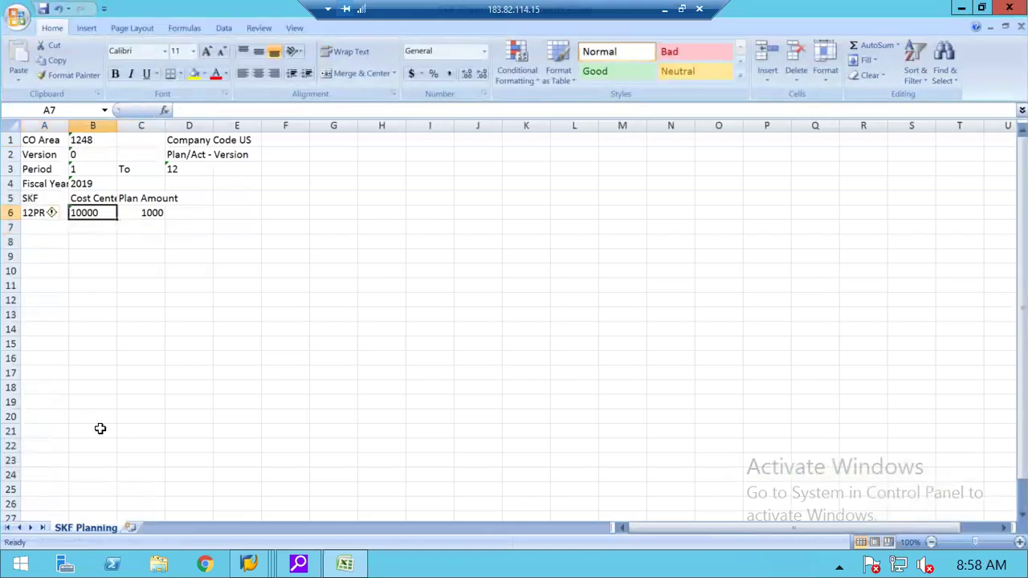
type("1000")
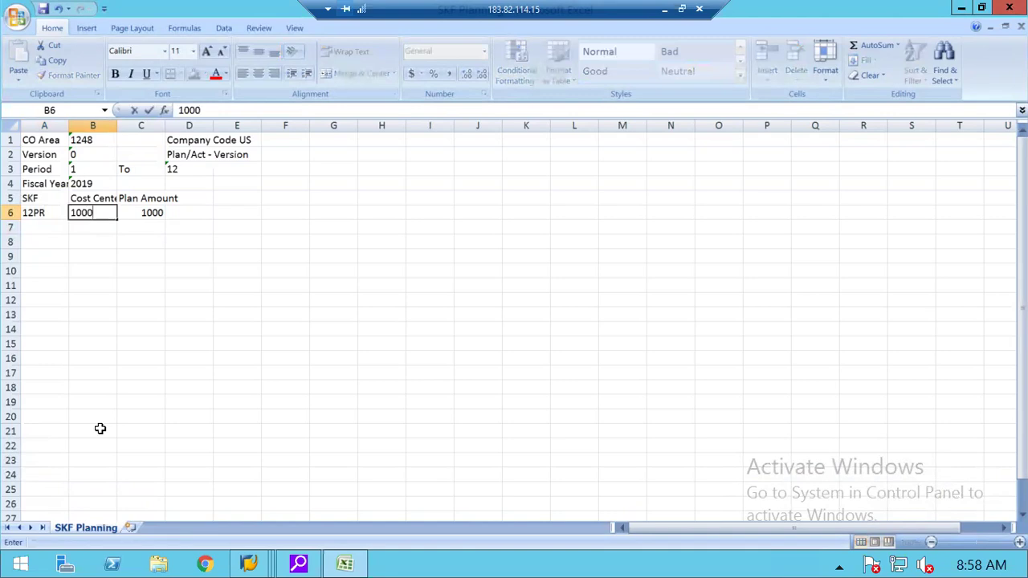
key("Tab")
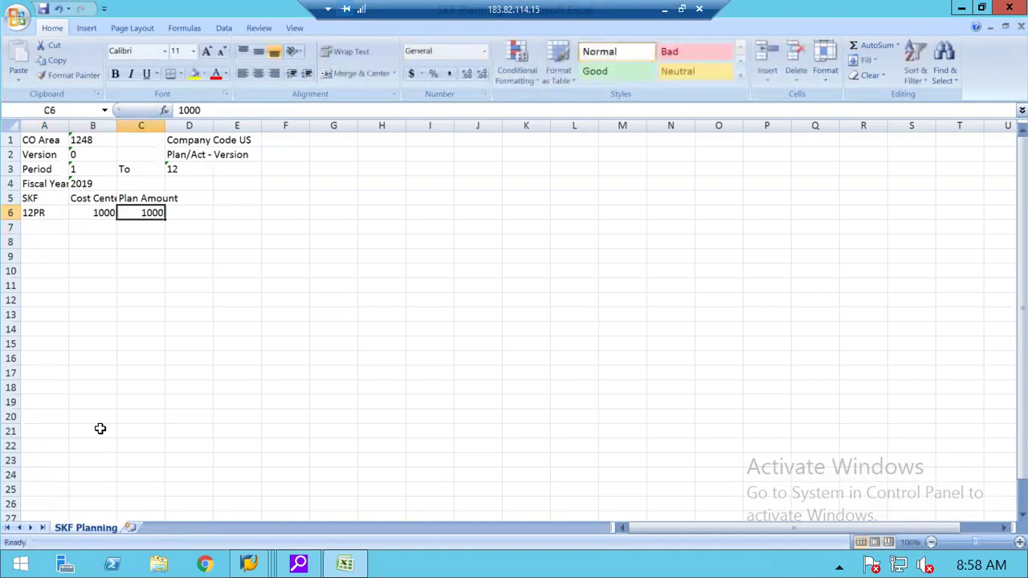
type("1234")
key("Return")
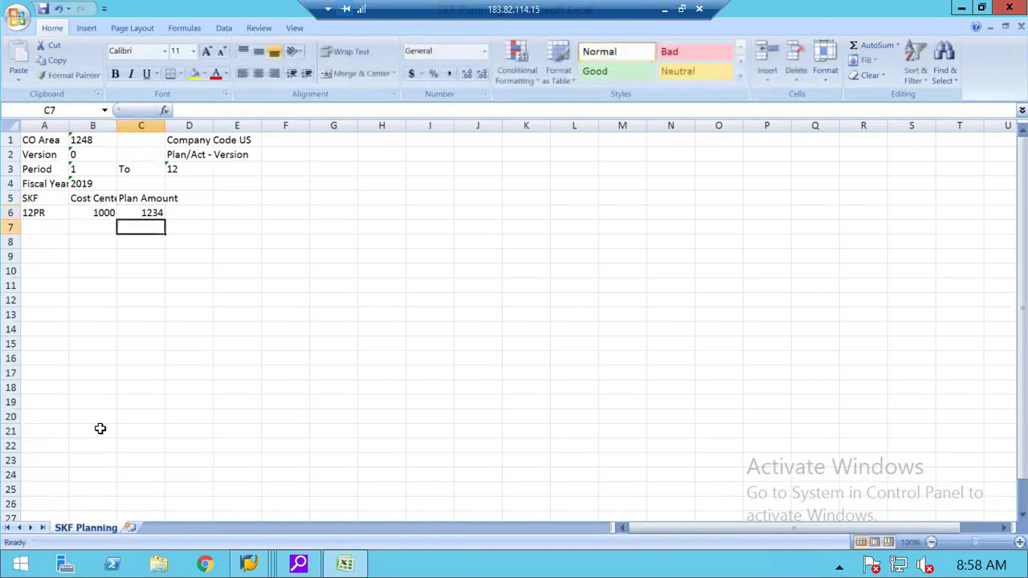
Fill row 7 with SKF 12PR, cost center 2000 and plan amount 2345.
type("2345")
key("Left")
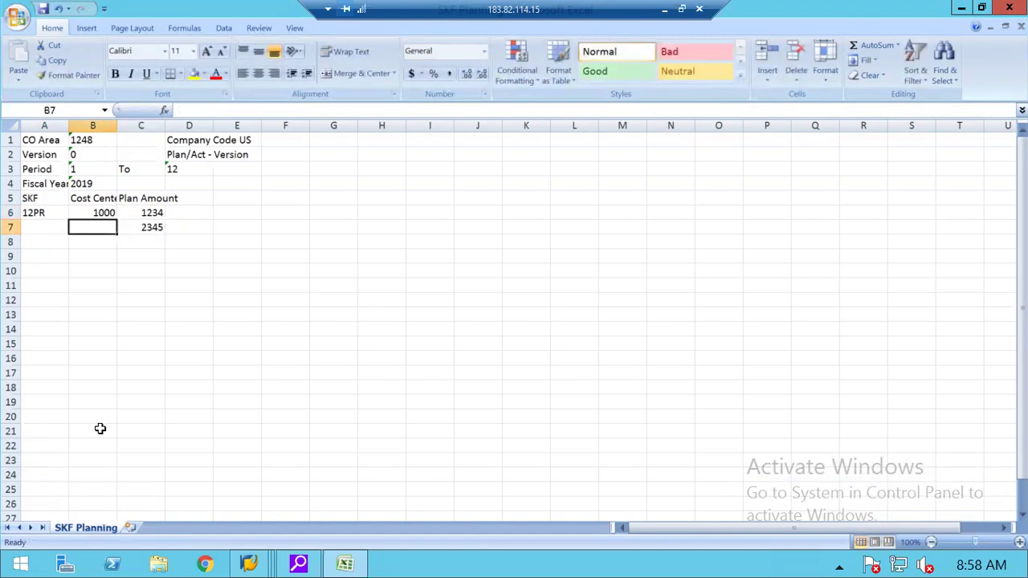
type("2000")
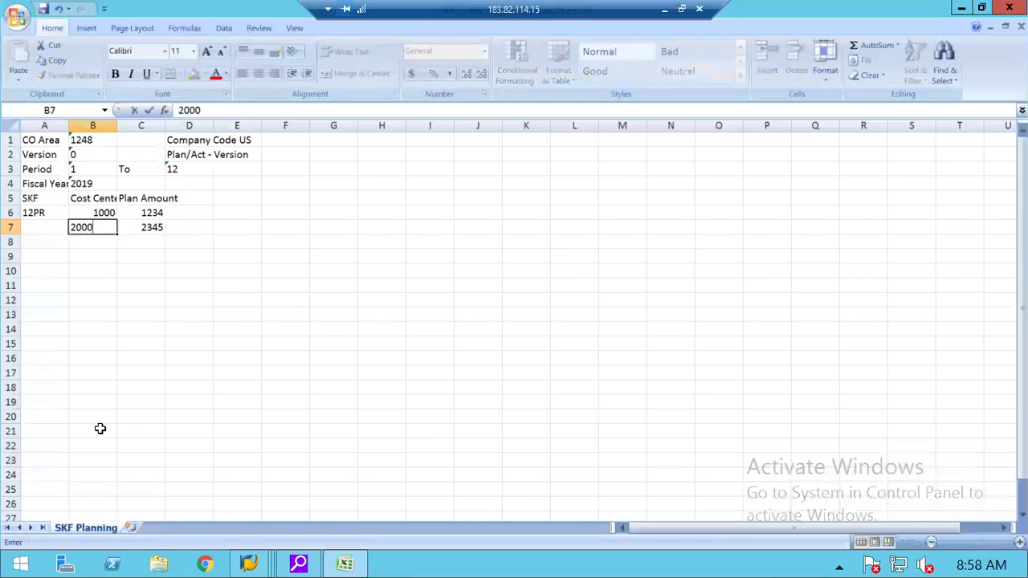
key("Left")
key("ctrl+d")
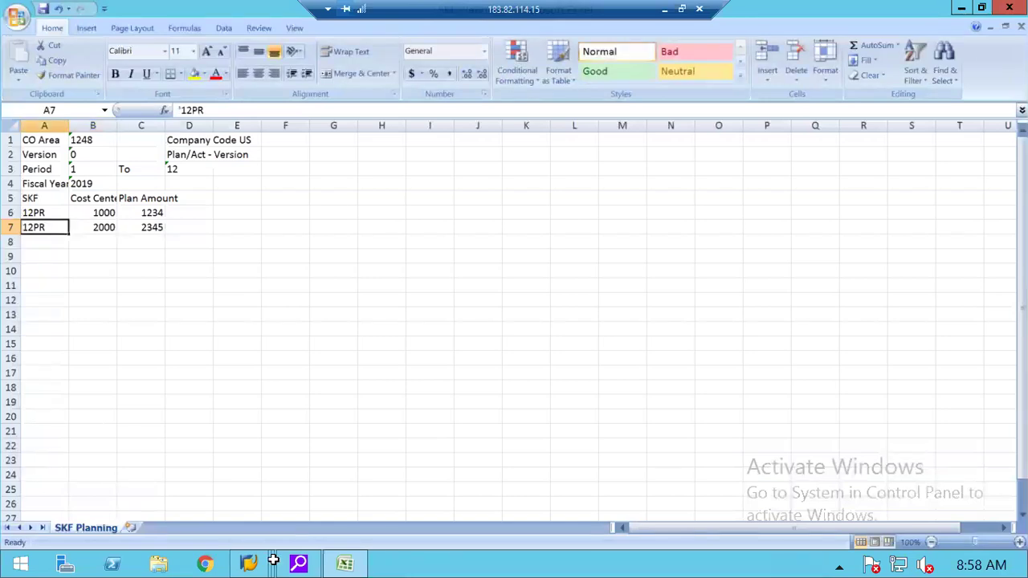
Switch to the SAP Easy Access session, start transaction KS03 and open the cost center search.
mouse_move(241, 564)
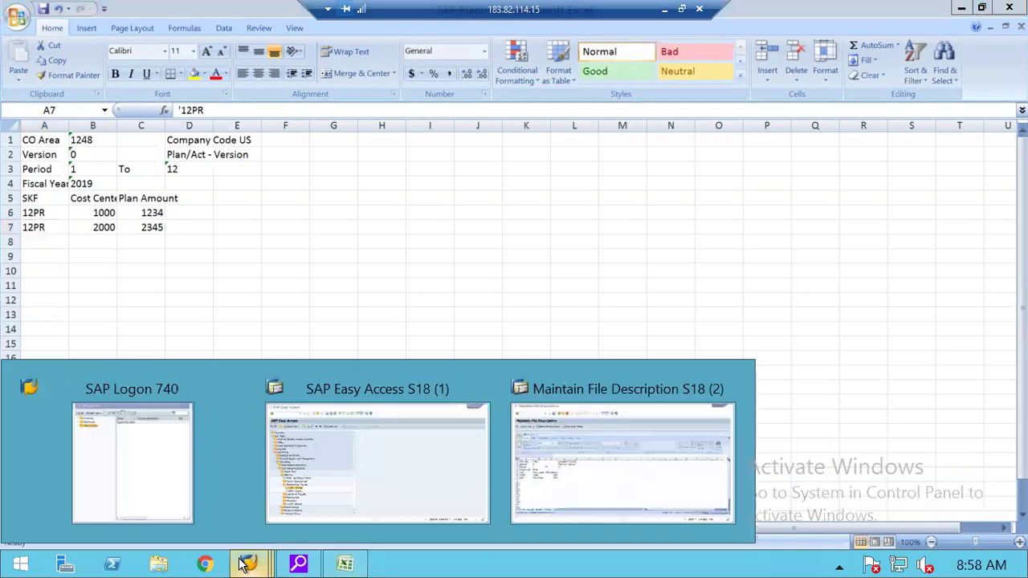
left_click(390, 443)
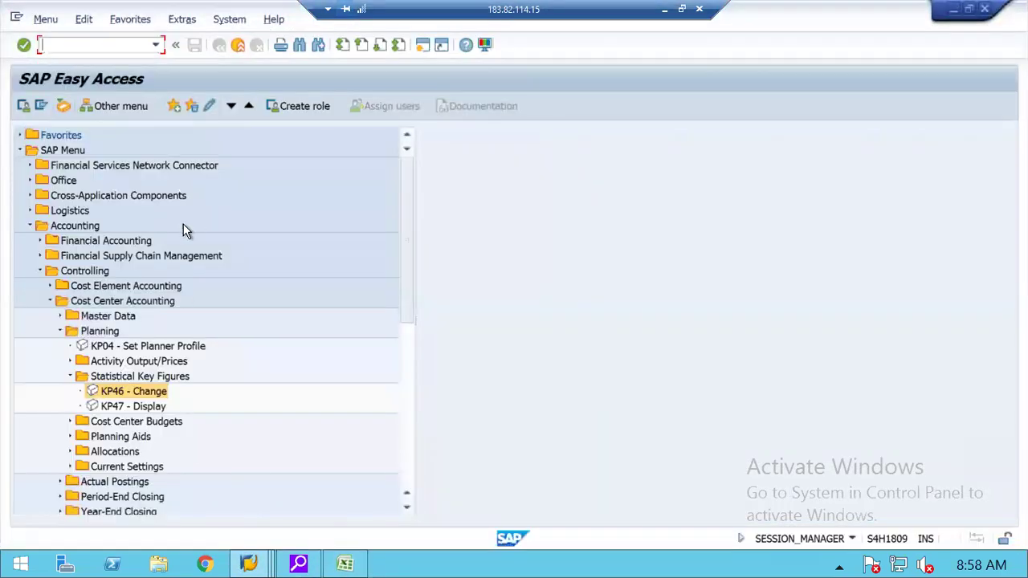
type("ks03")
key("Return")
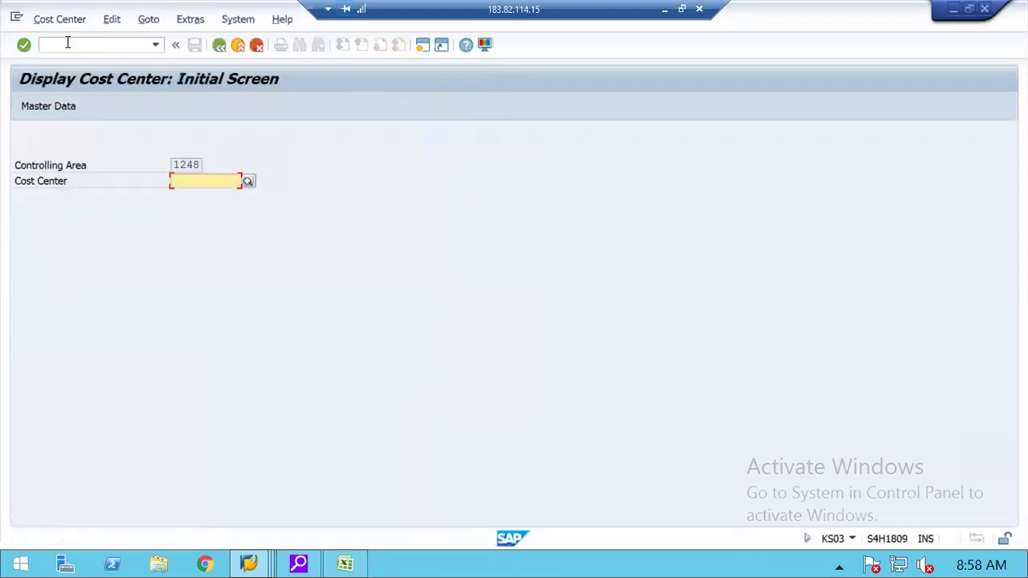
left_click(247, 182)
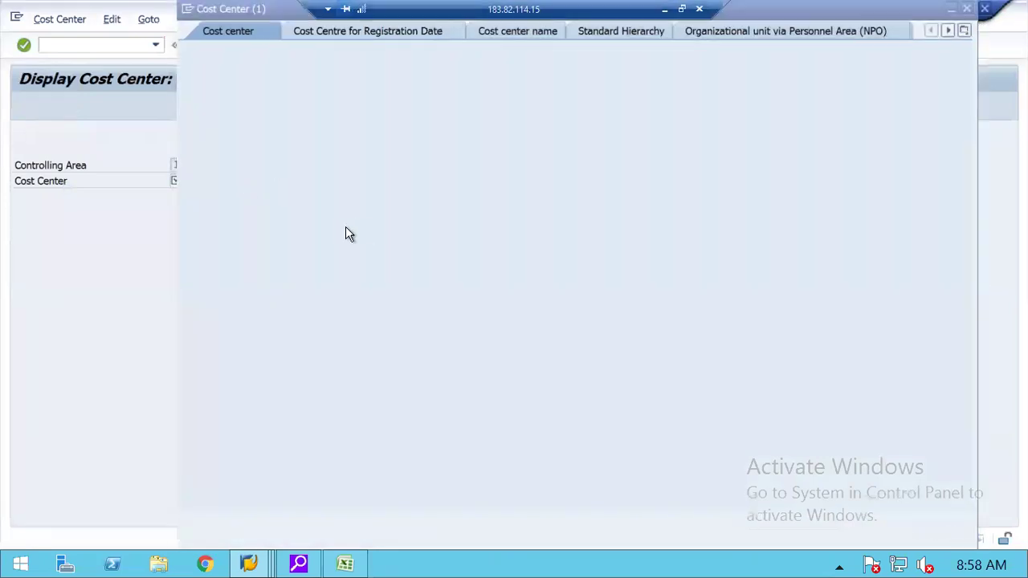
Search the cost centers of company code 1248, check the entry for cost center 2000 and close the list.
left_click(415, 141)
key("BackSpace")
key("BackSpace")
key("BackSpace")
key("BackSpace")
type("1248")
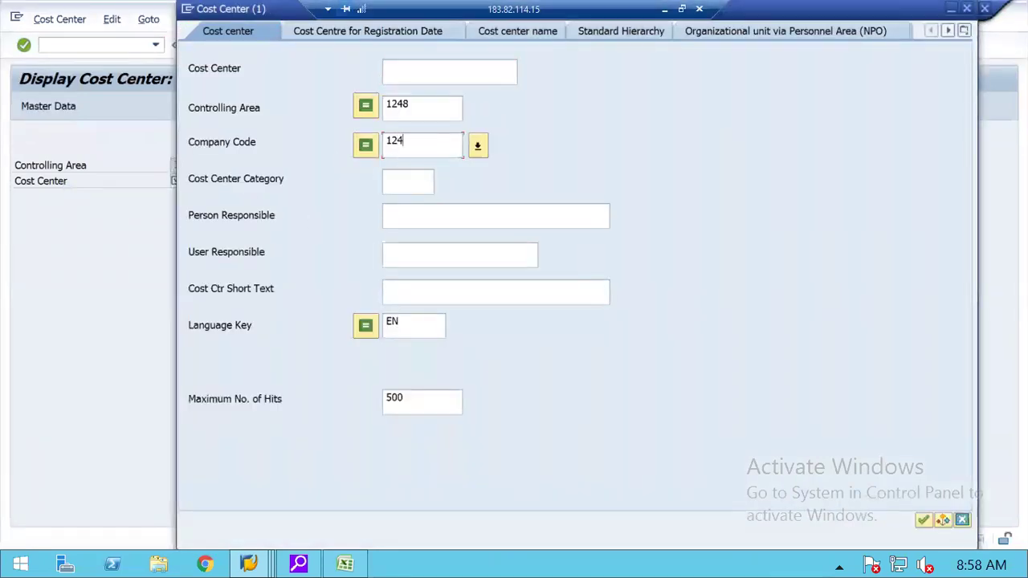
key("Return")
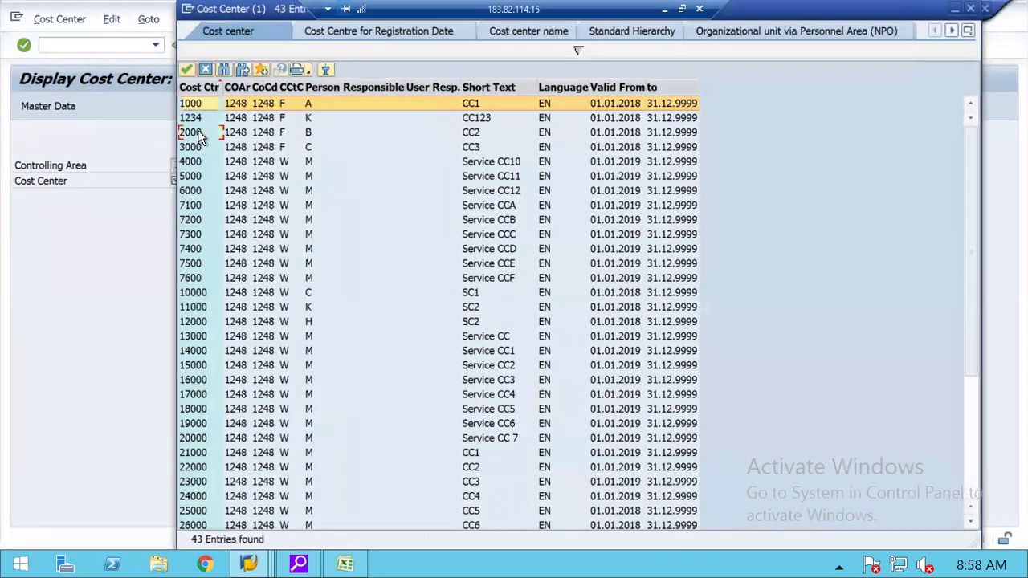
left_click(192, 133)
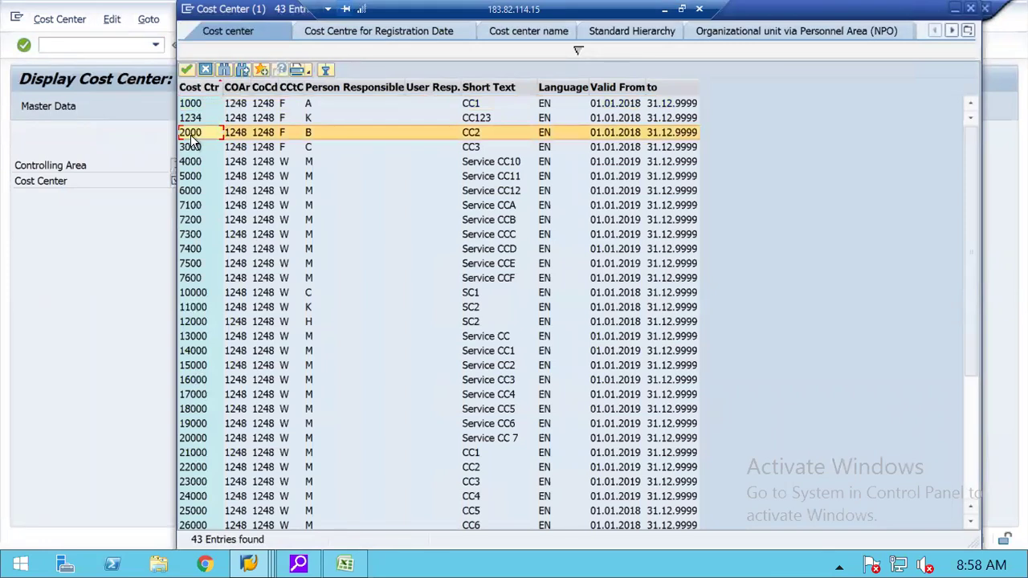
left_click(206, 71)
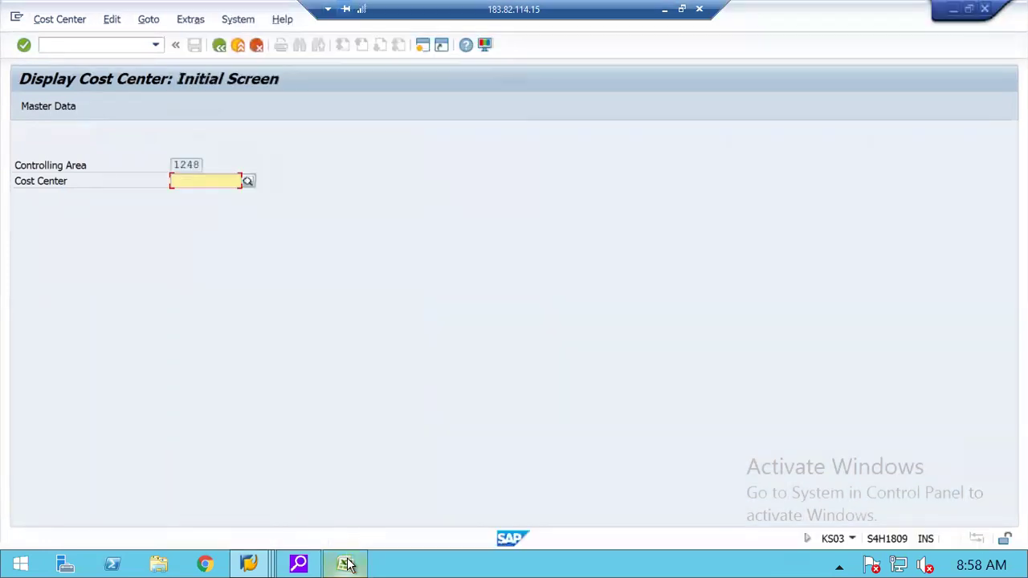
Switch to Excel and save the SKF Planning workbook to the Desktop as CSV (Comma delimited), replacing the existing file and keeping that format.
left_click(345, 565)
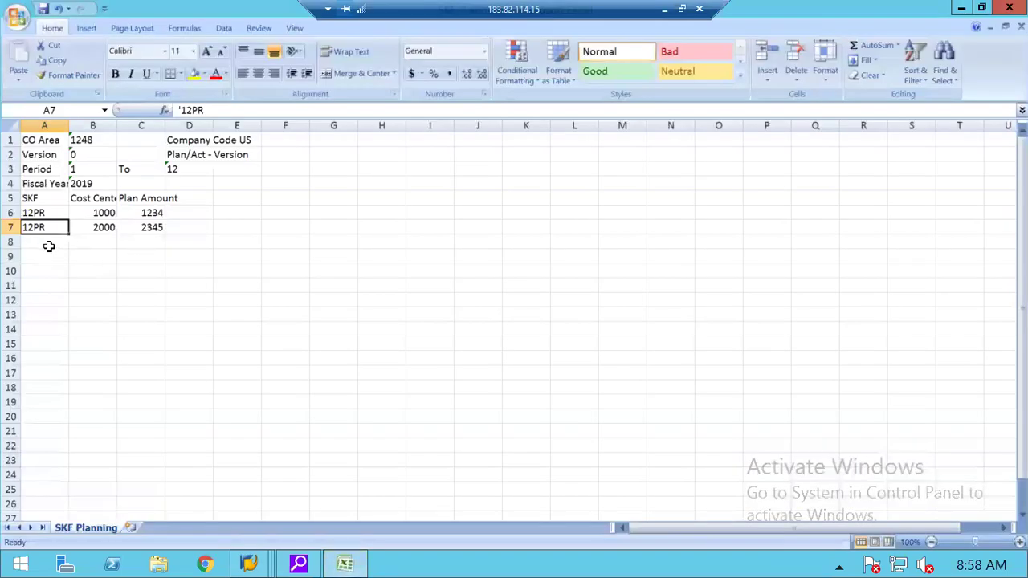
left_click(46, 242)
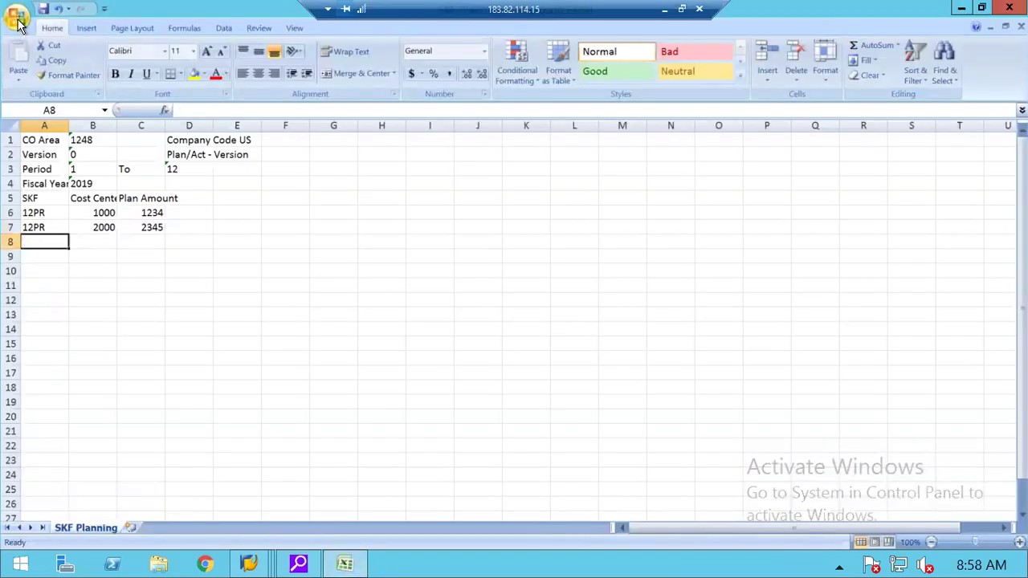
left_click(18, 19)
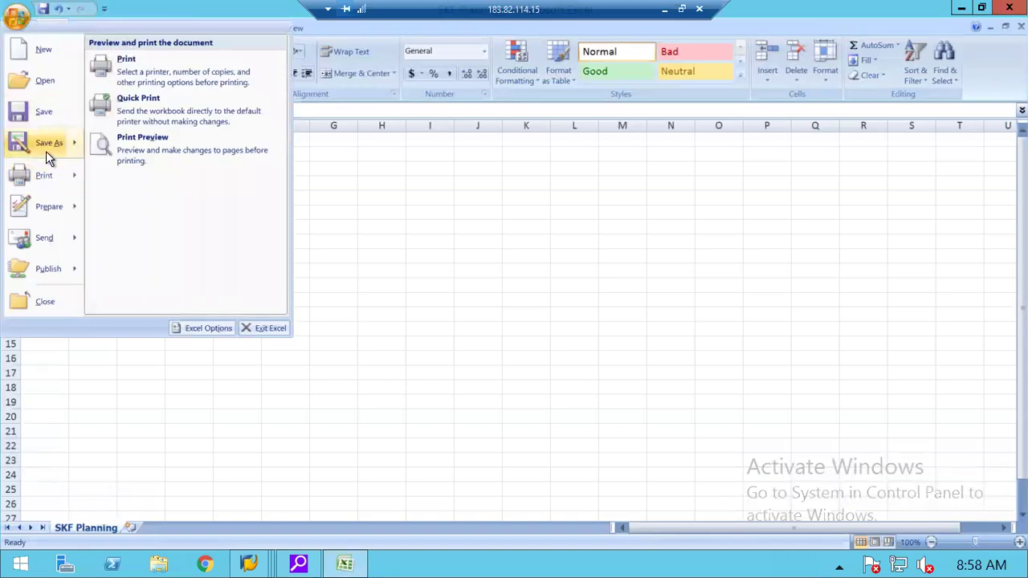
left_click(46, 151)
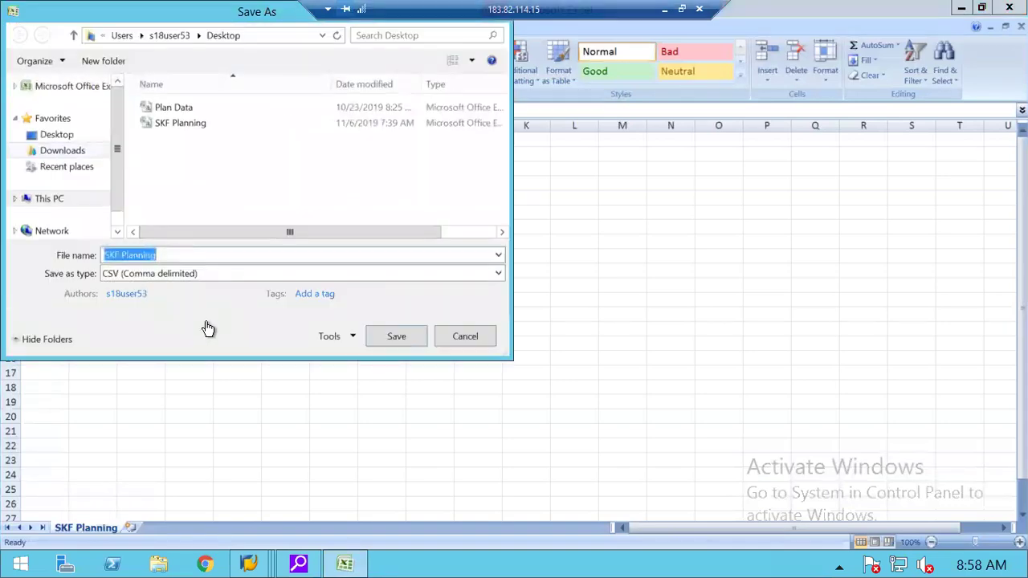
left_click(394, 339)
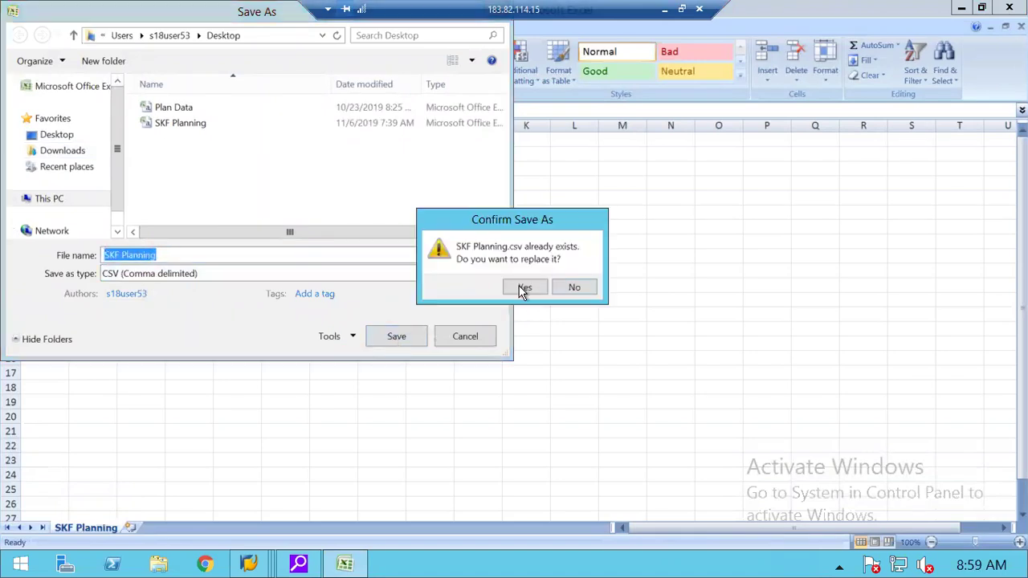
left_click(524, 289)
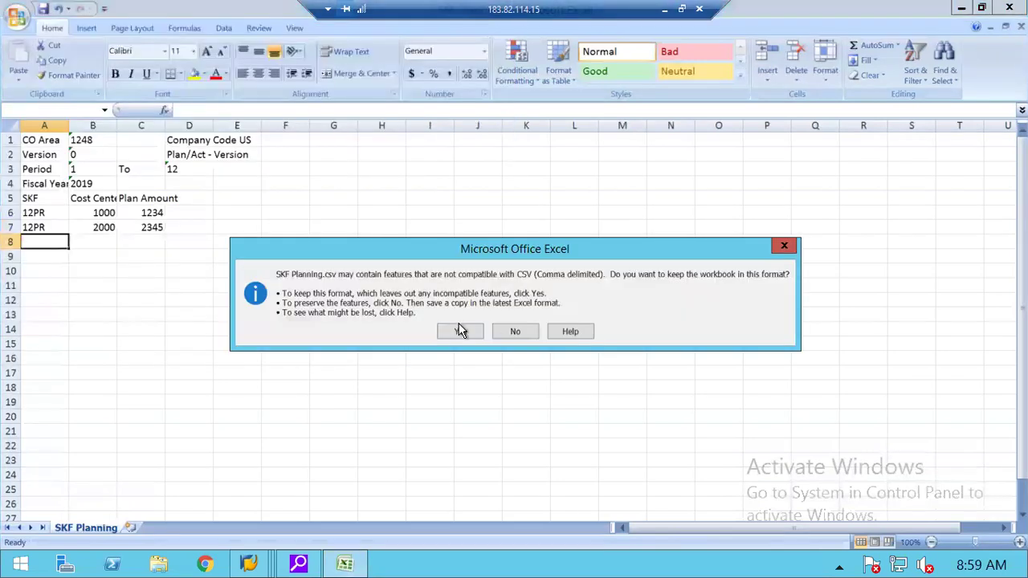
left_click(459, 325)
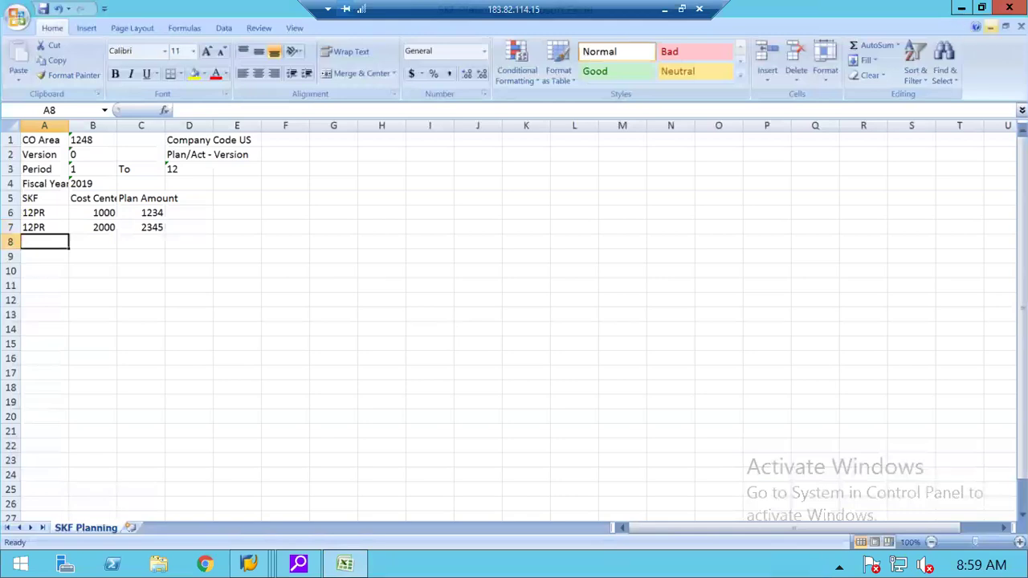
Exit Excel, saving the changes to SKF Planning.csv and keeping the CSV format.
left_click(1009, 7)
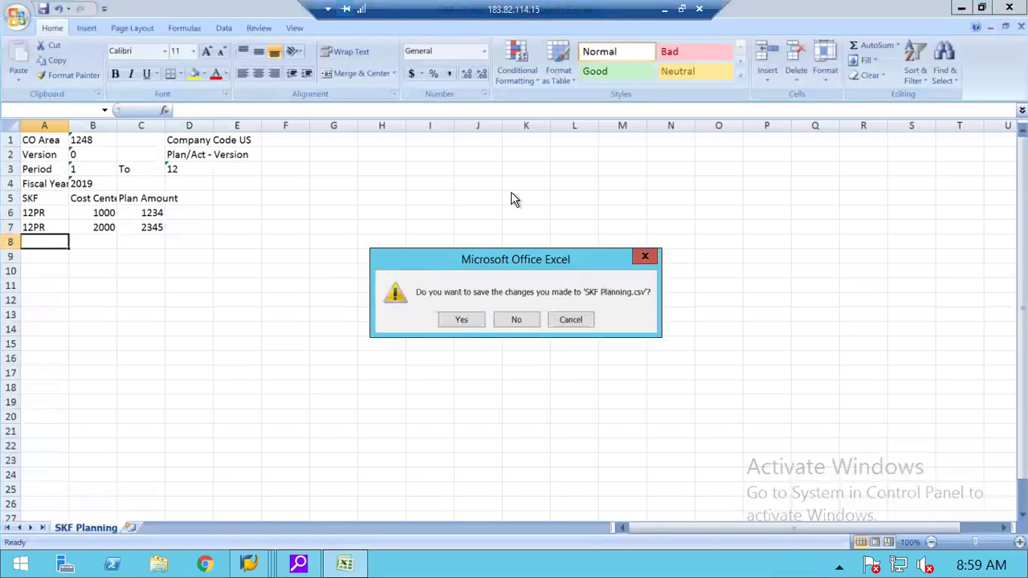
left_click(459, 321)
left_click(459, 332)
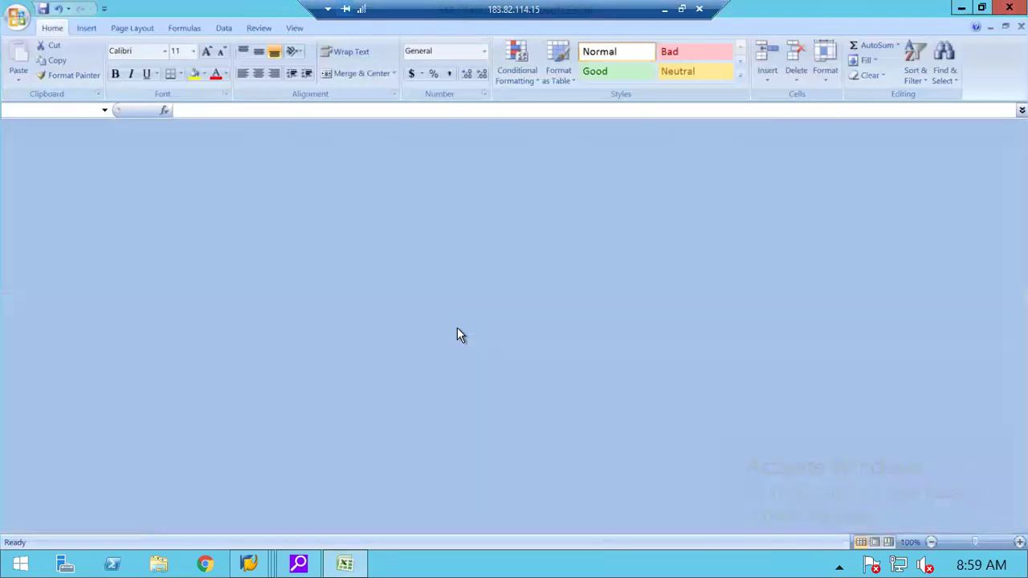
Switch to the SAP file description session, save the file description and the Excel layout, and leave the screen.
left_click(256, 564)
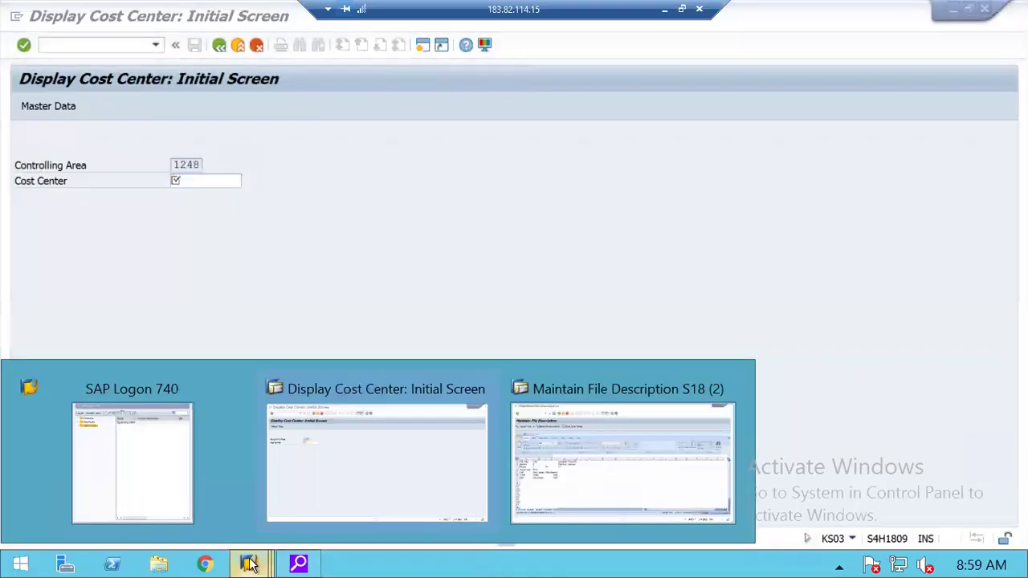
left_click(594, 440)
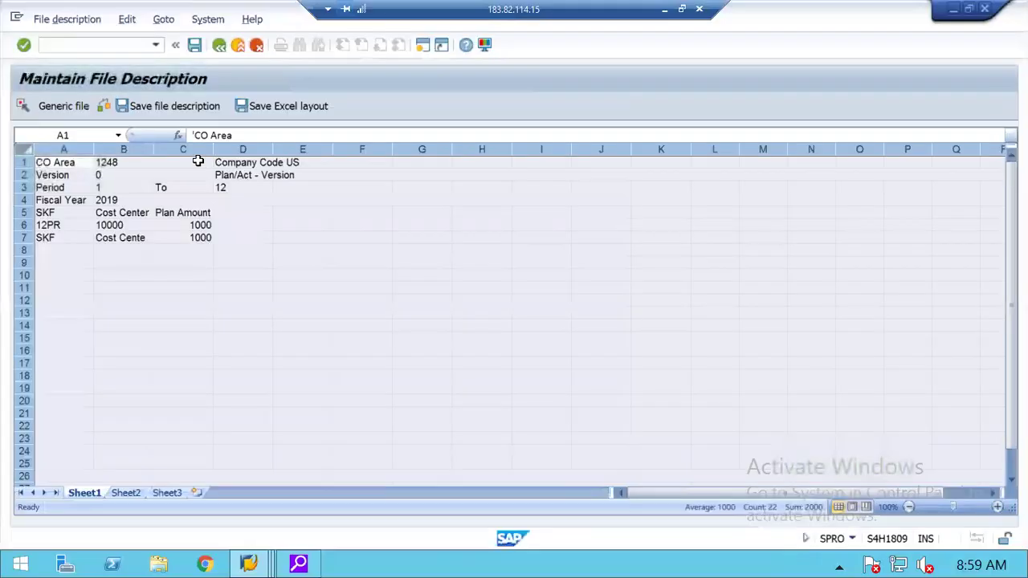
left_click(146, 109)
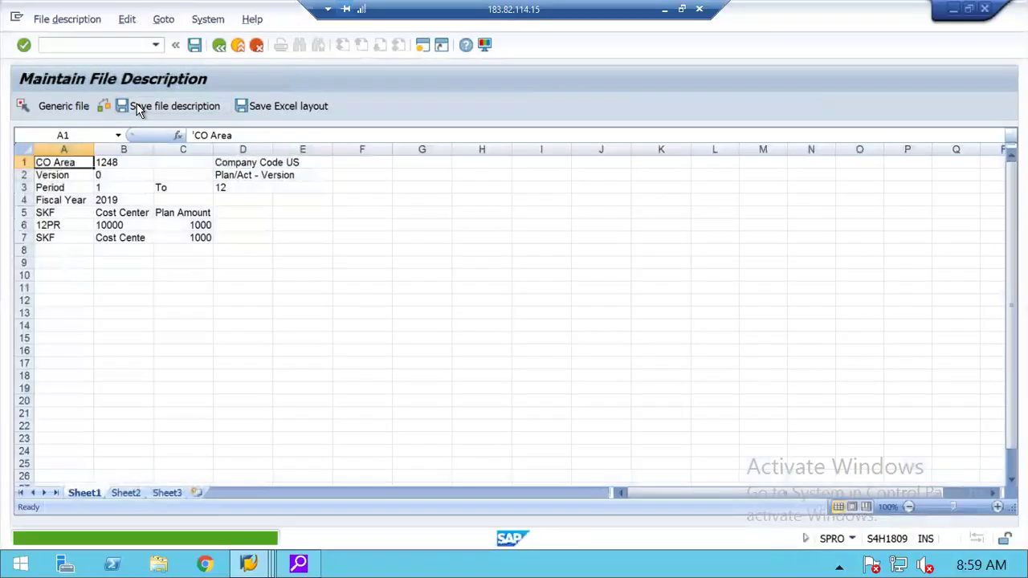
left_click(273, 107)
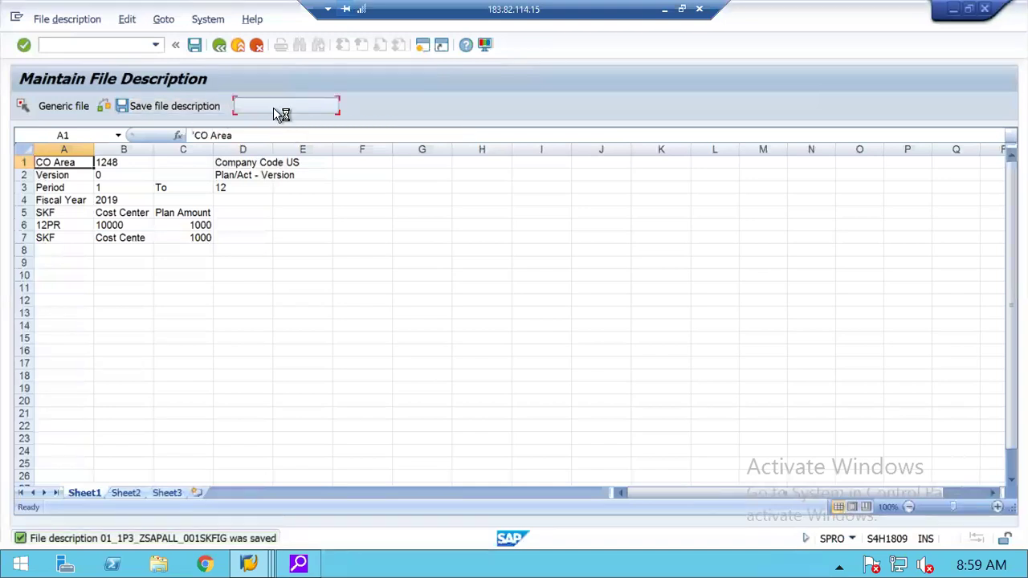
left_click(195, 46)
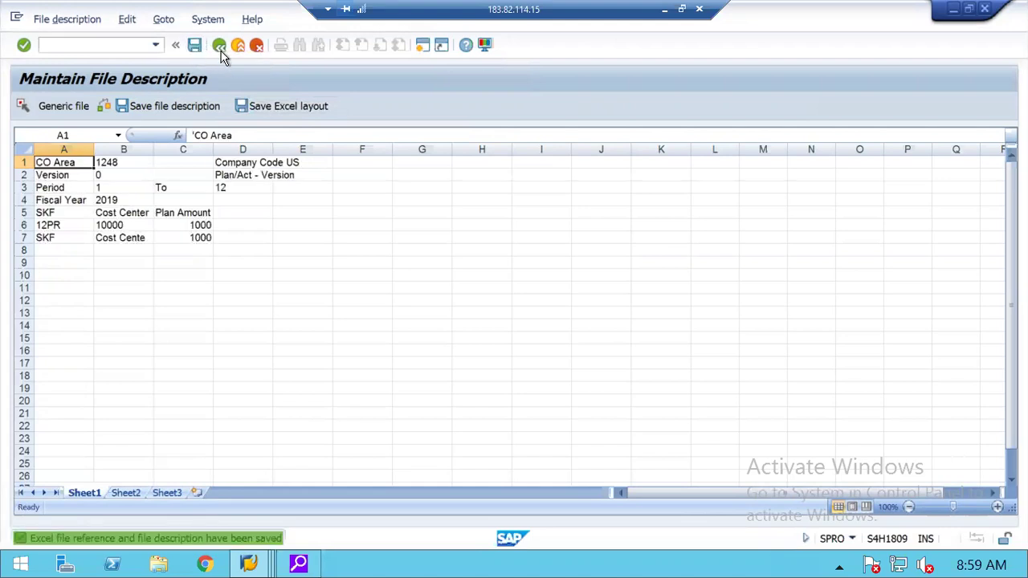
left_click(222, 53)
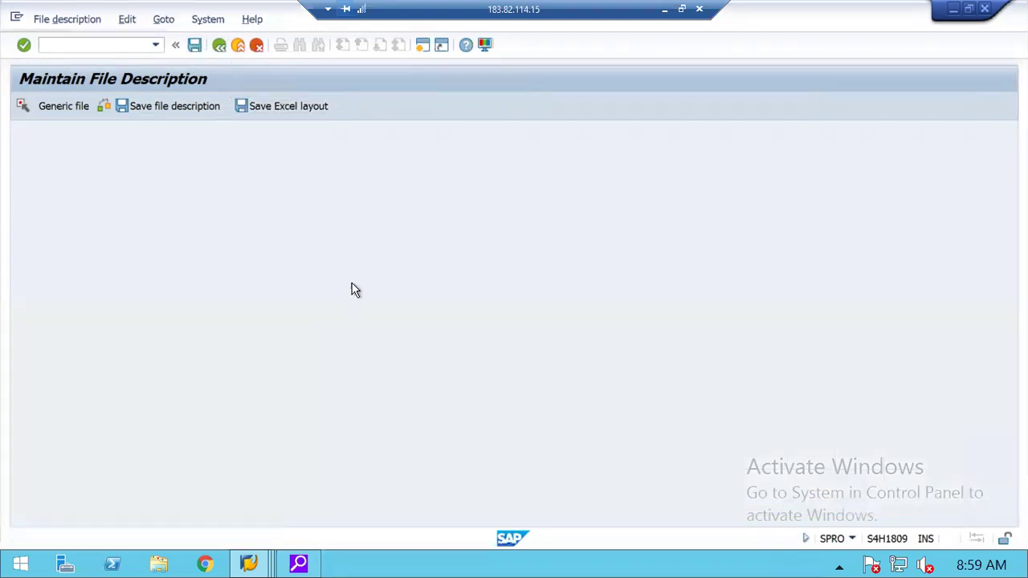
Save the preset parameters of layout SKFIG and the new layout entry in planner profile ZSAPALL.
left_click(194, 48)
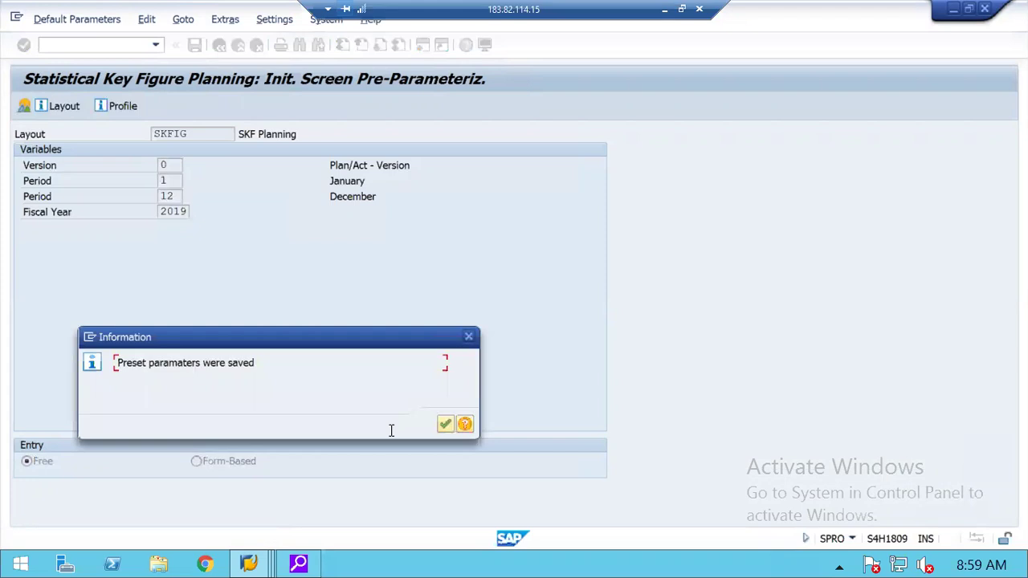
left_click(444, 425)
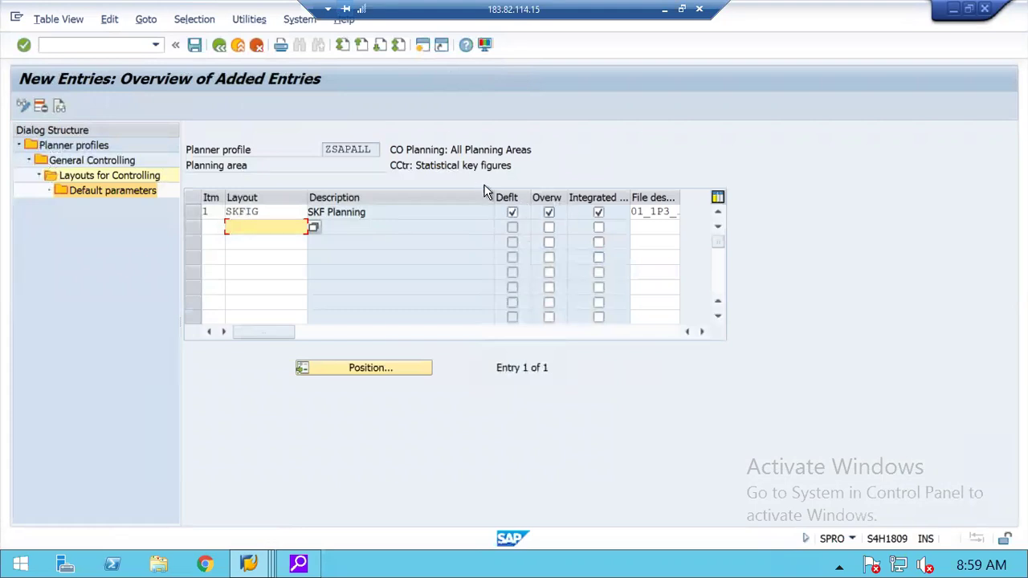
left_click(195, 46)
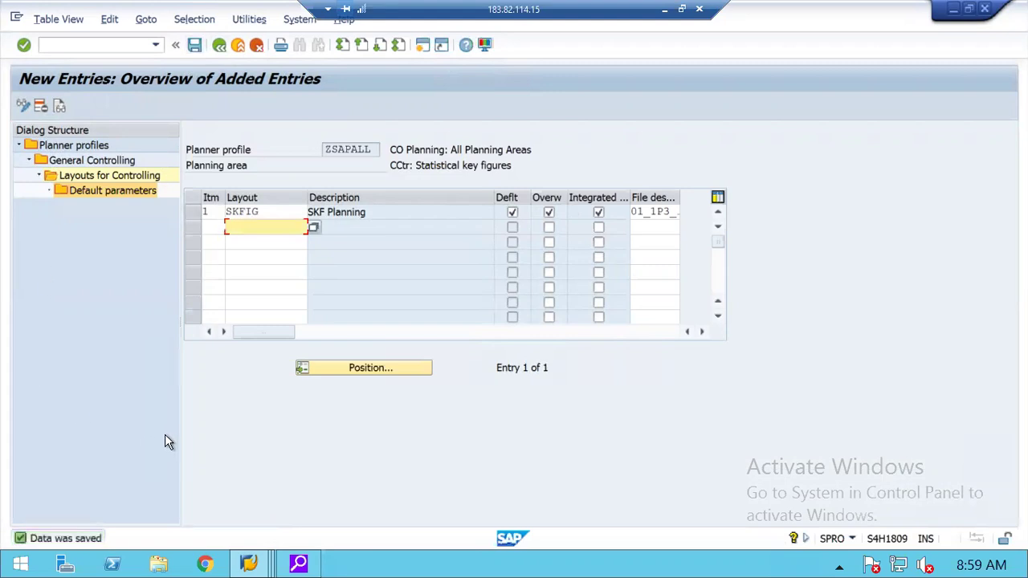
left_click(195, 46)
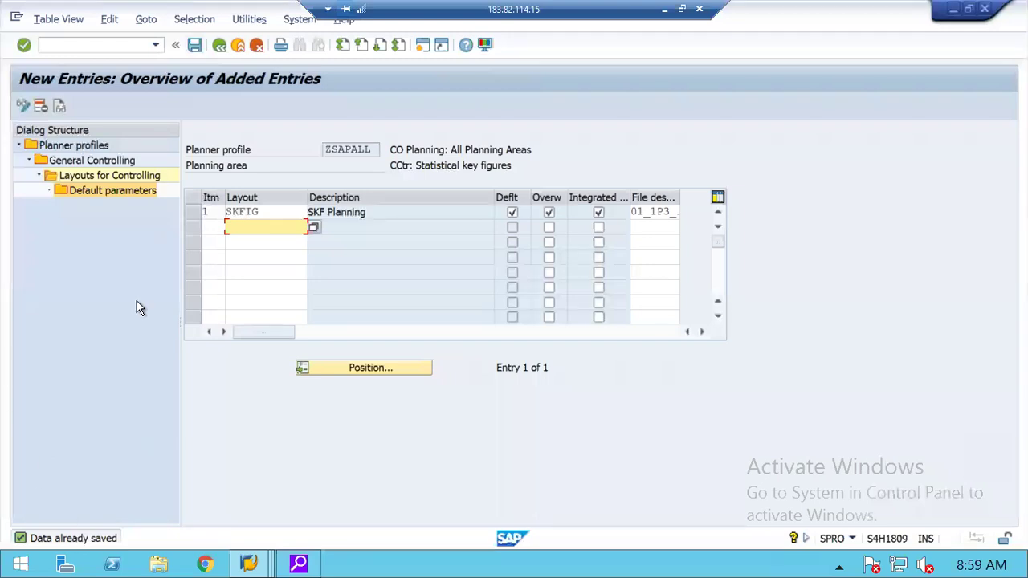
Leave the planner profile configuration and return to the IMG structure.
left_click(219, 46)
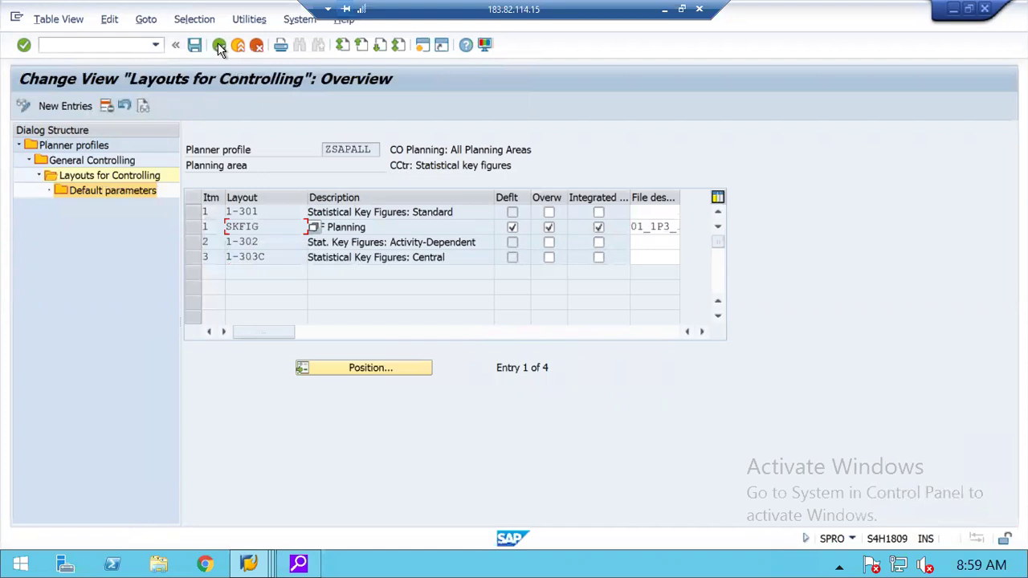
left_click(219, 46)
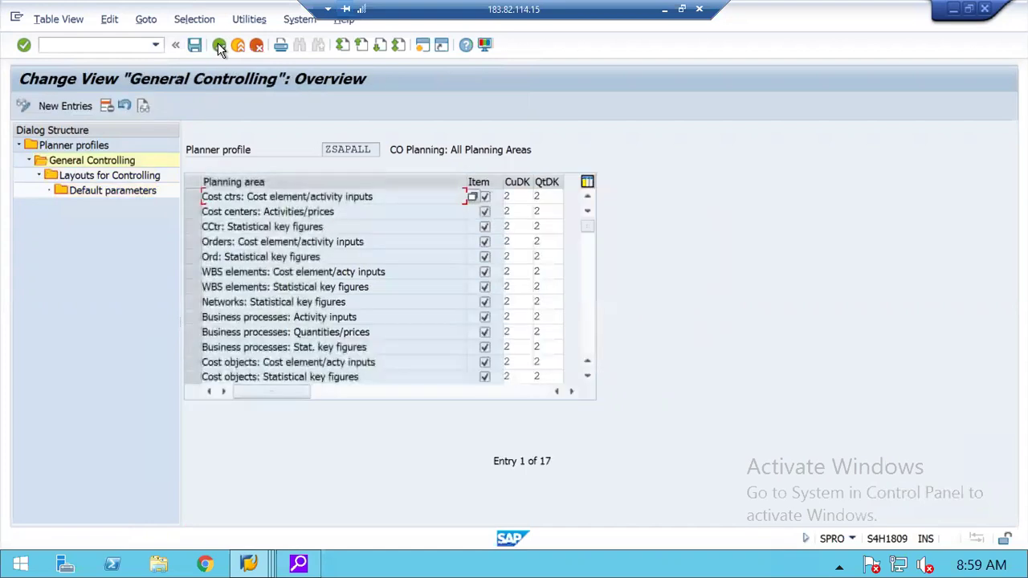
left_click(220, 46)
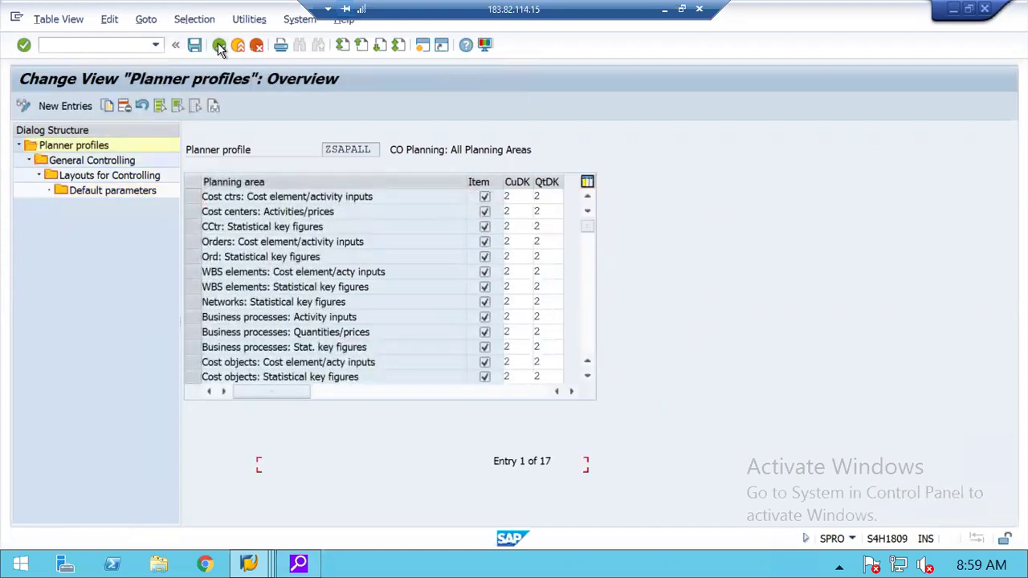
left_click(219, 46)
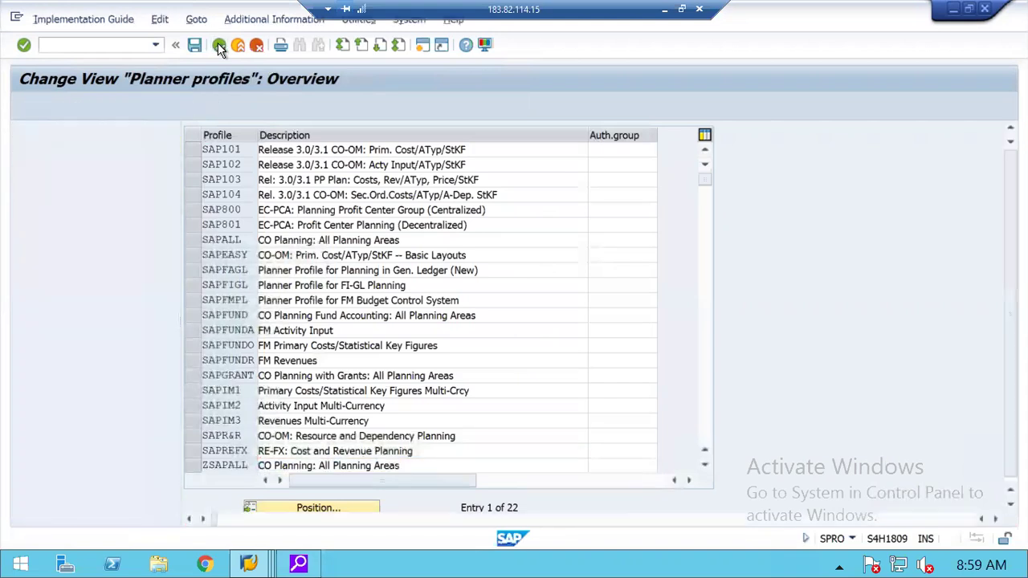
left_click(219, 46)
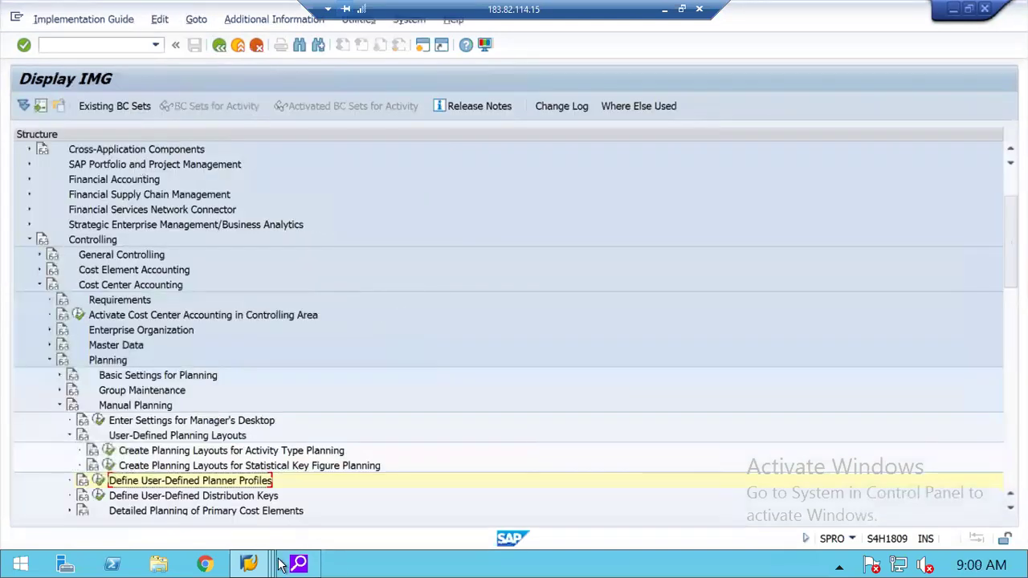
Switch to the cost center display session, exit to SAP Easy Access and start transaction KE13.
left_click(249, 565)
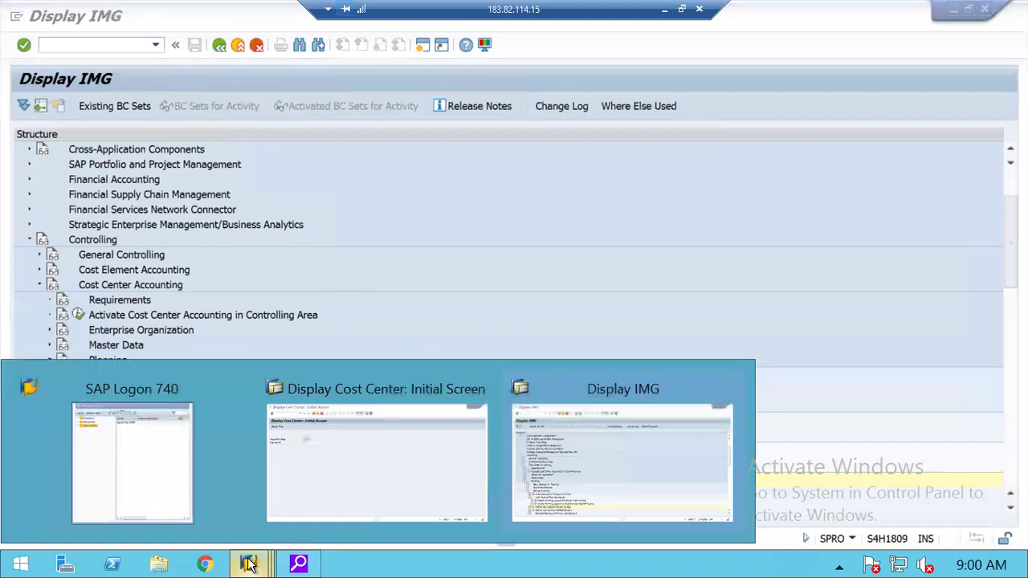
left_click(380, 464)
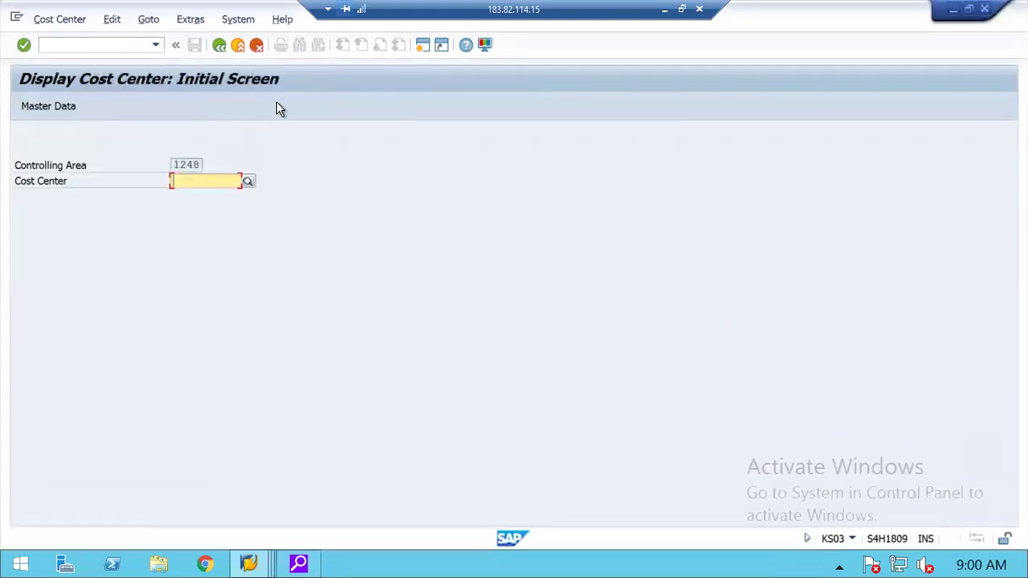
left_click(237, 50)
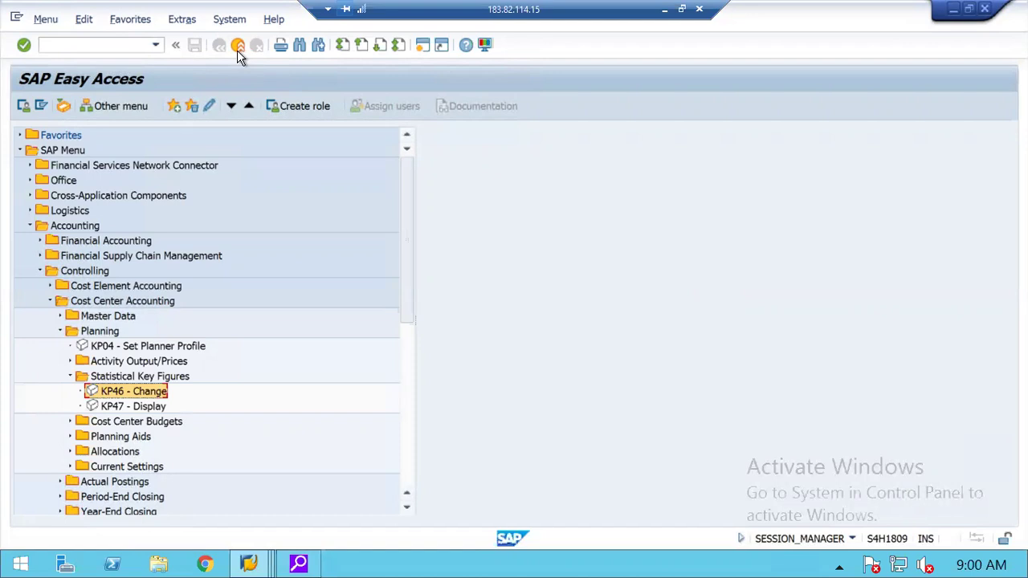
left_click(62, 48)
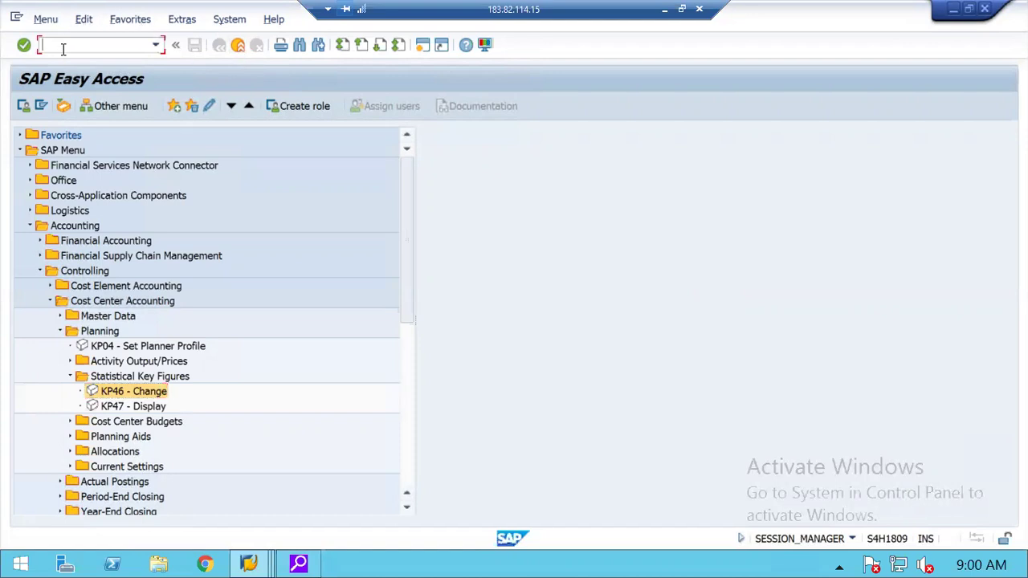
type("ke13")
key("Return")
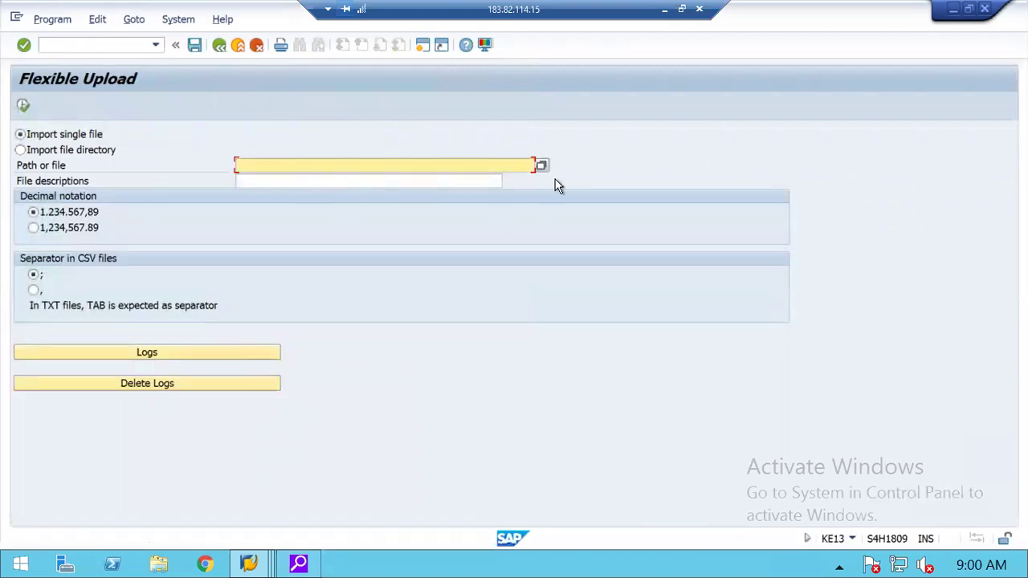
Set the path of the single file import to the CSV file SKF Planning on the Desktop.
left_click(541, 165)
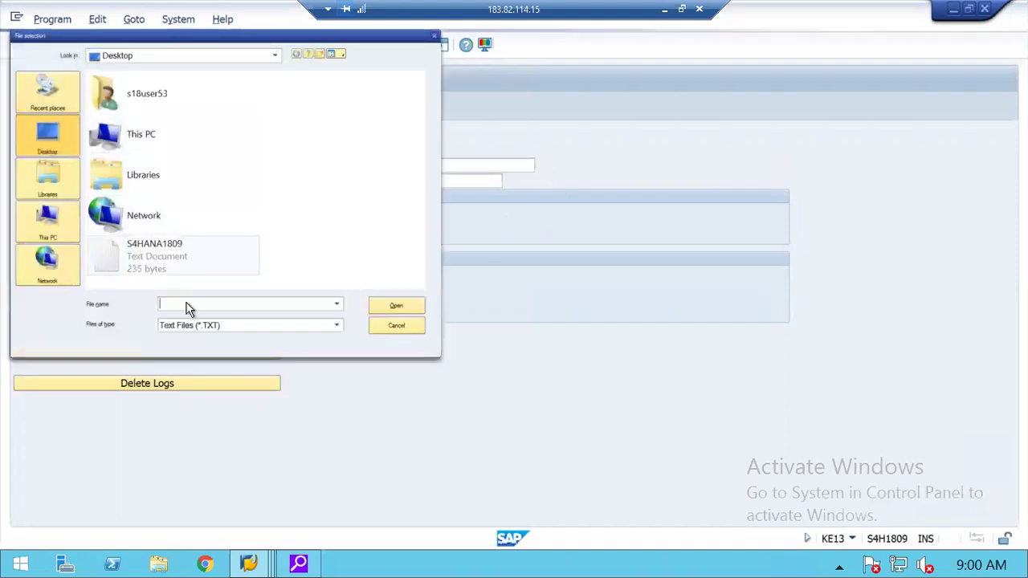
left_click(203, 326)
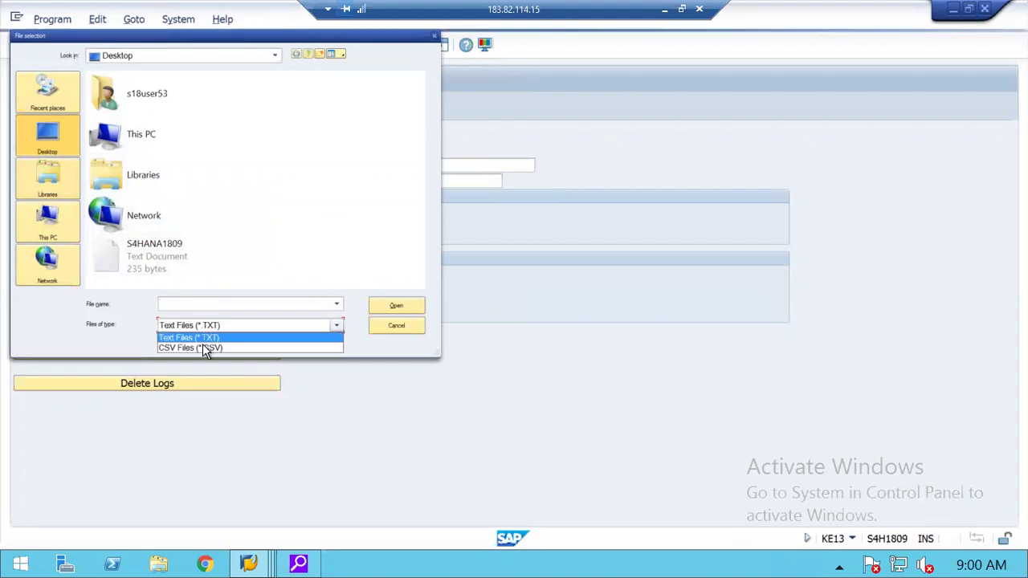
left_click(202, 345)
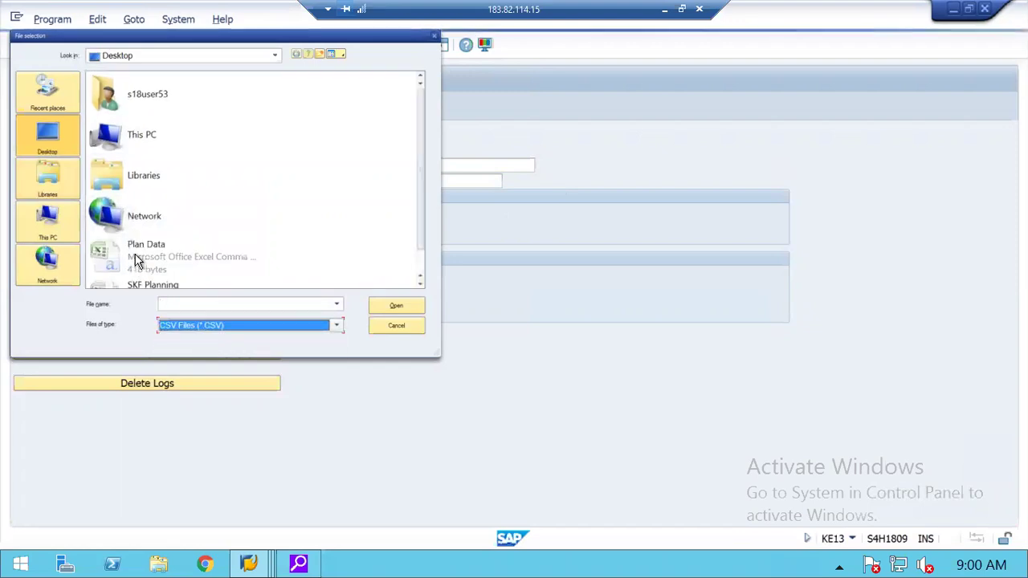
left_click(421, 285)
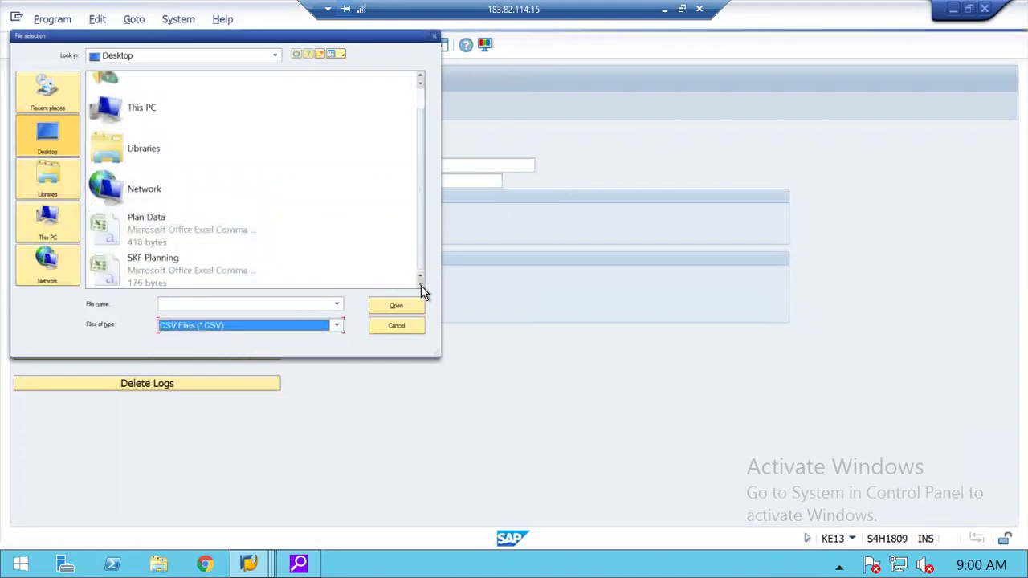
double_click(159, 269)
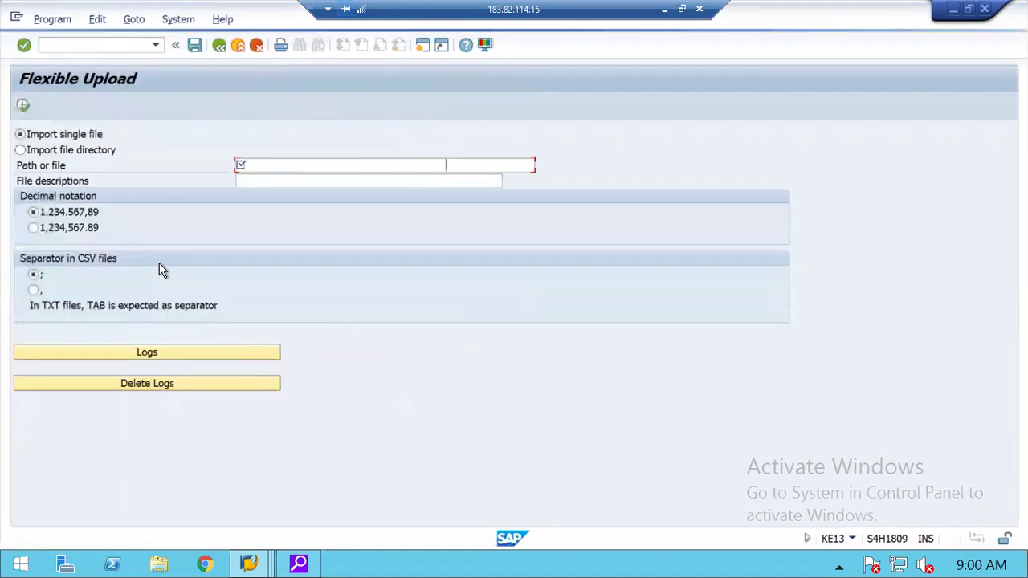
Try to upload the SKF Planning CSV file with file description 01_1P3_ZSAPALL_001SKFIG, allowing file access, and return to SAP Easy Access.
left_click(299, 180)
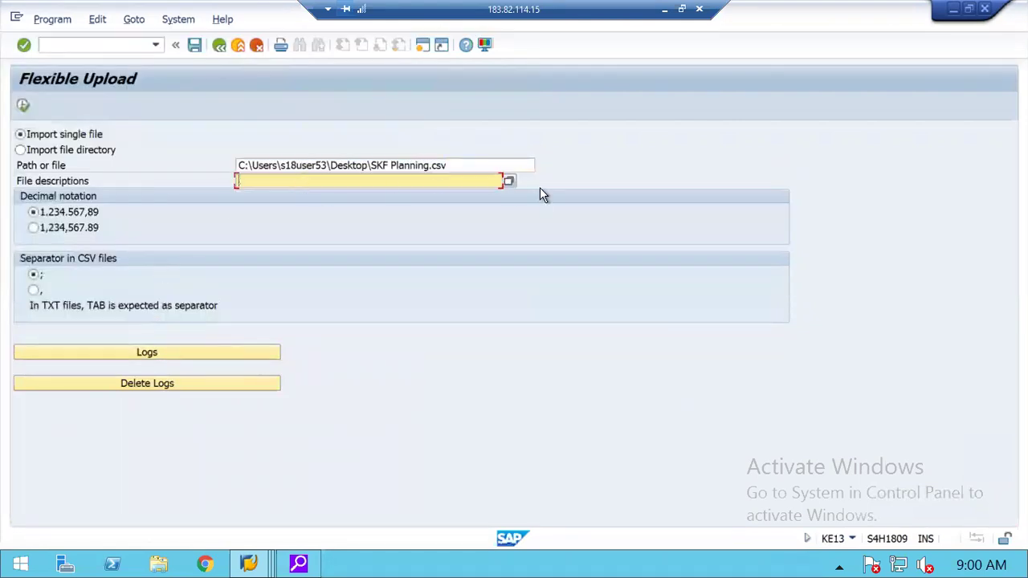
left_click(511, 181)
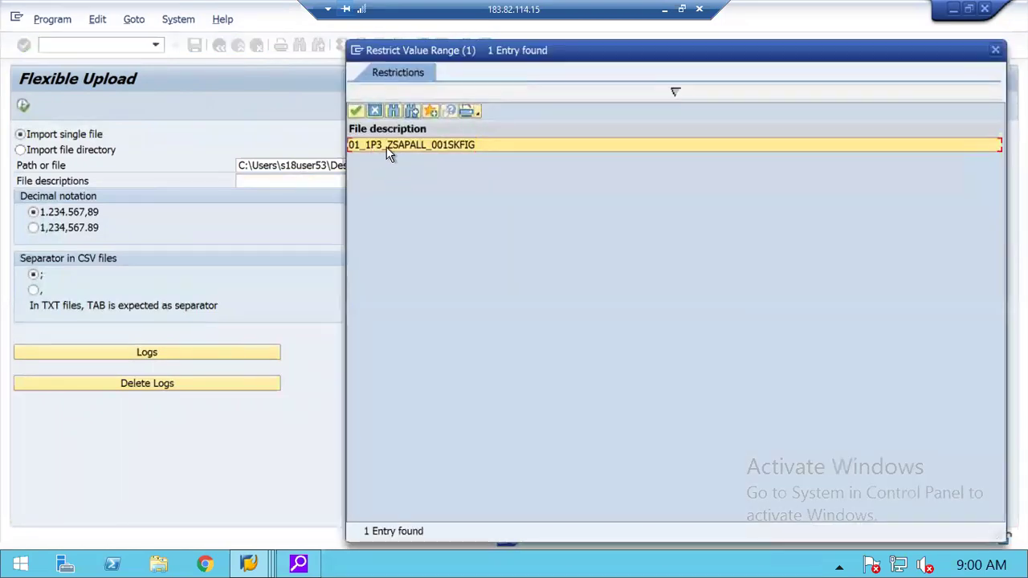
double_click(421, 147)
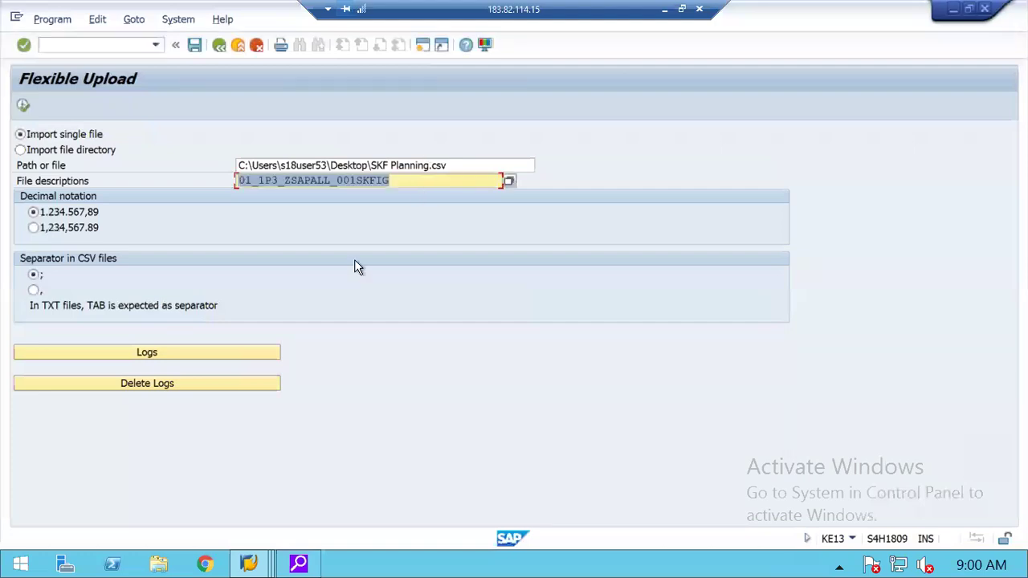
left_click(22, 106)
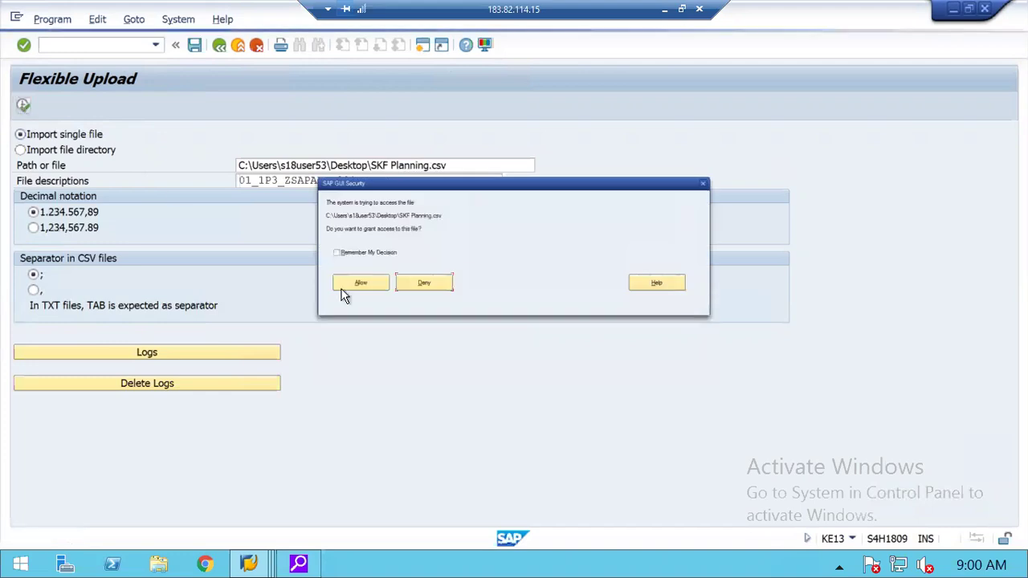
left_click(358, 283)
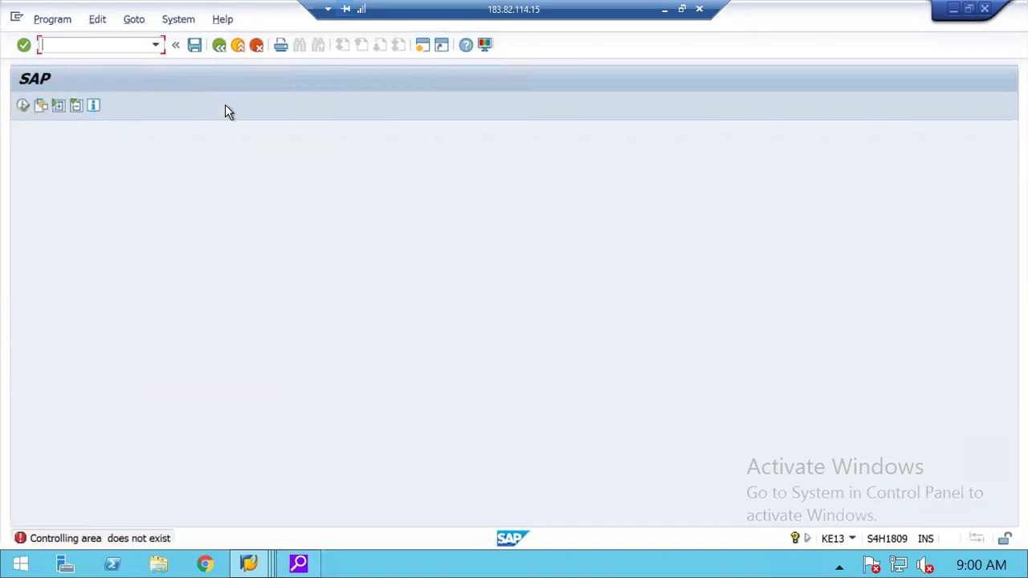
left_click(218, 47)
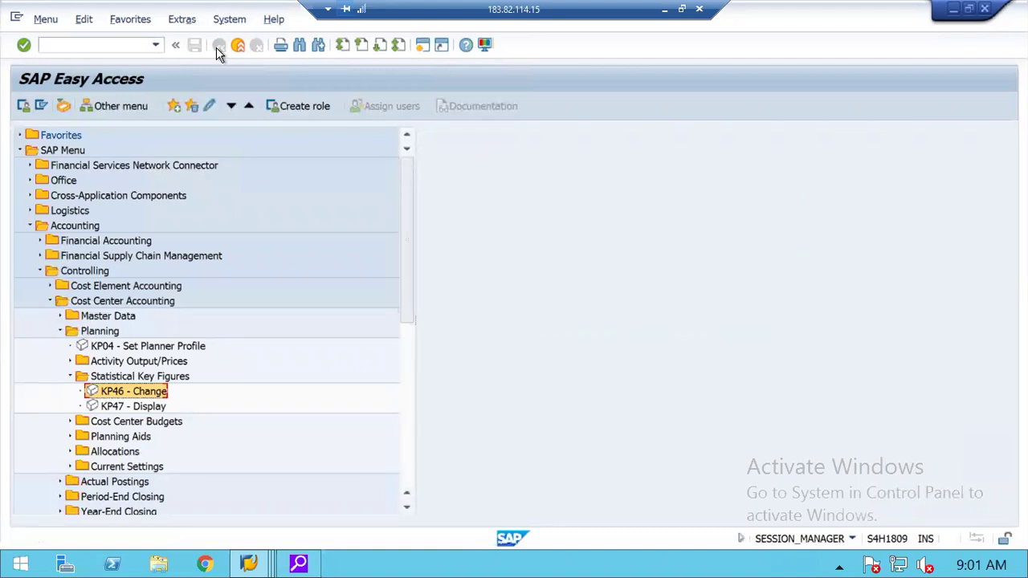
In the IMG session, open the controlling layouts of planner profile ZSAPALL for planning area CCtr: Statistical key figures.
left_click(249, 564)
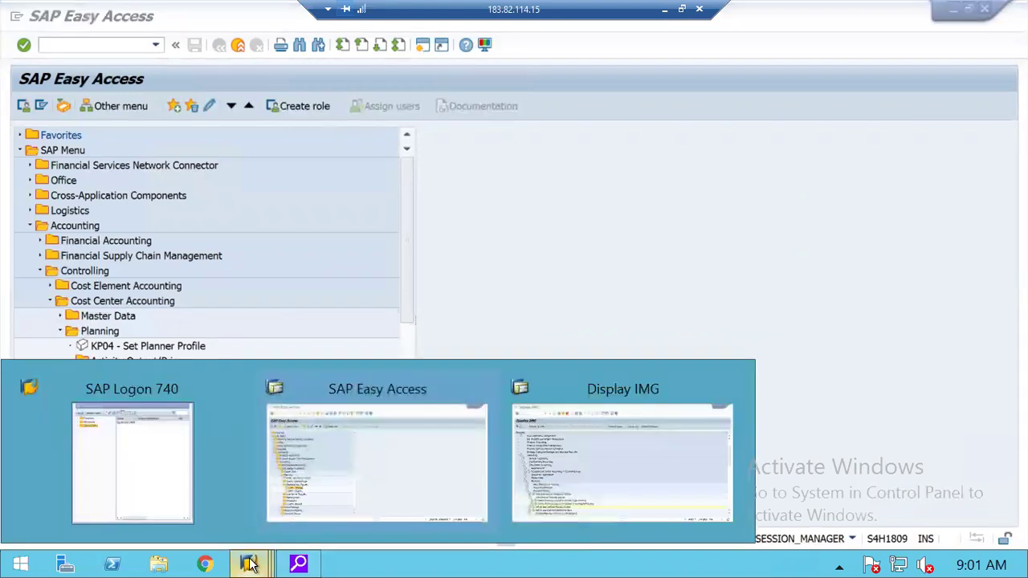
left_click(588, 450)
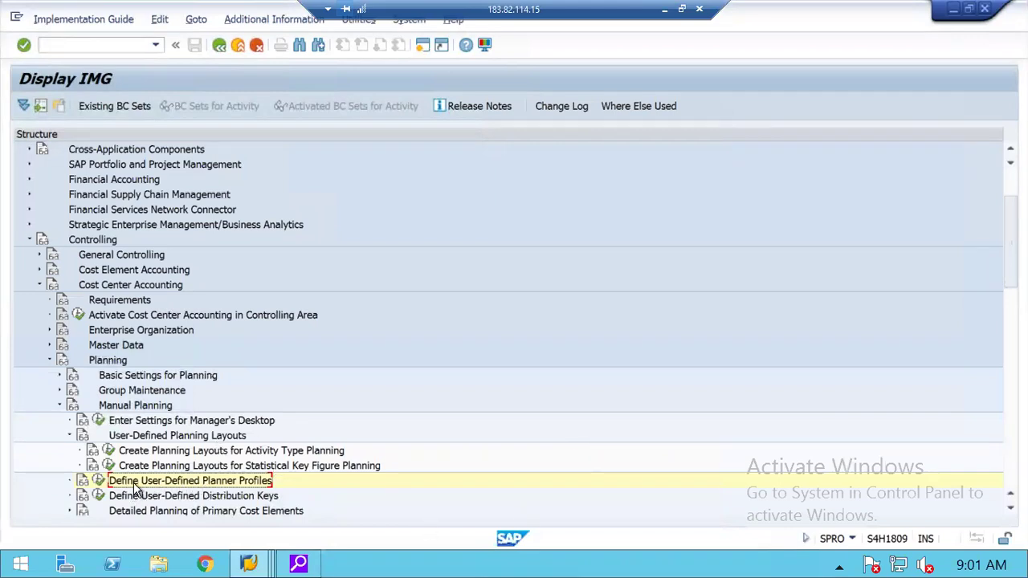
left_click(97, 480)
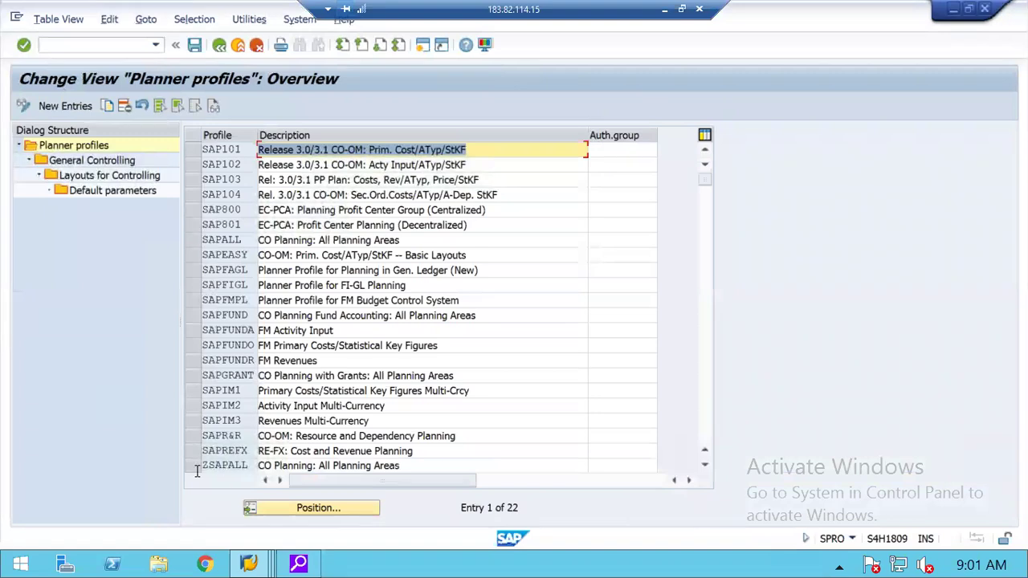
left_click(191, 465)
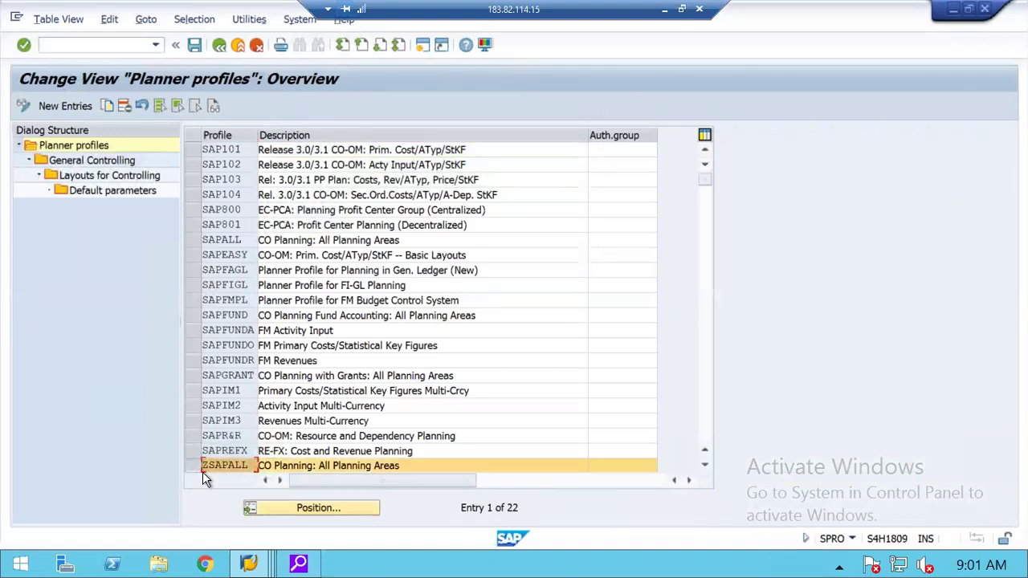
double_click(63, 164)
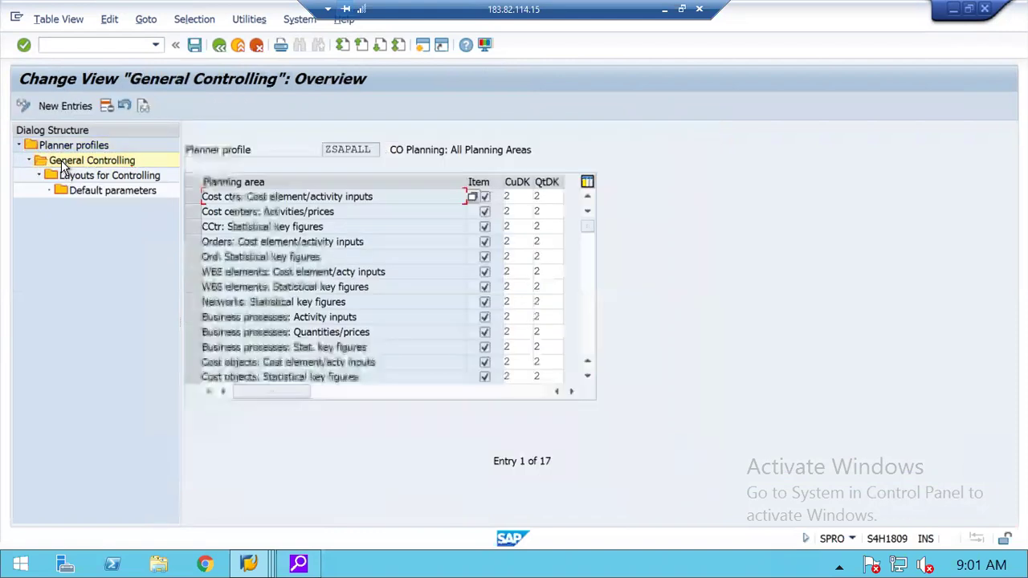
left_click(194, 229)
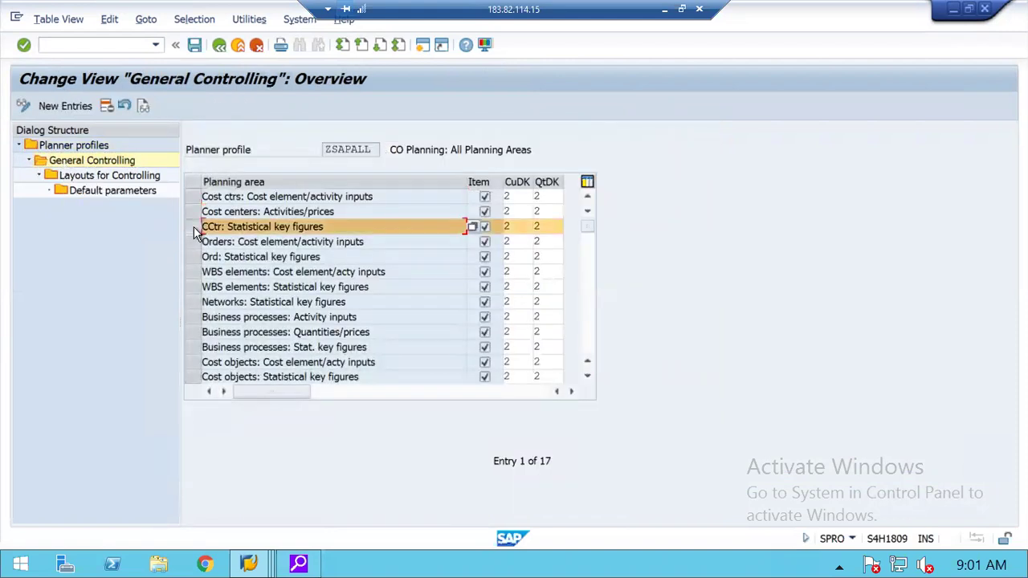
double_click(91, 182)
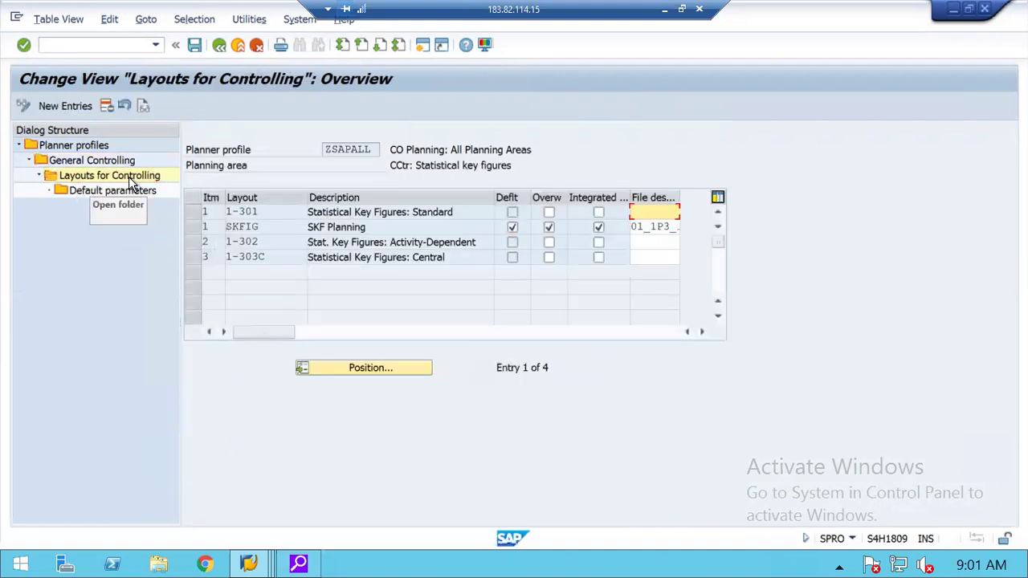
Turn off the Integrated Excel, overwrite and default options of layout SKFIG.
left_click(193, 227)
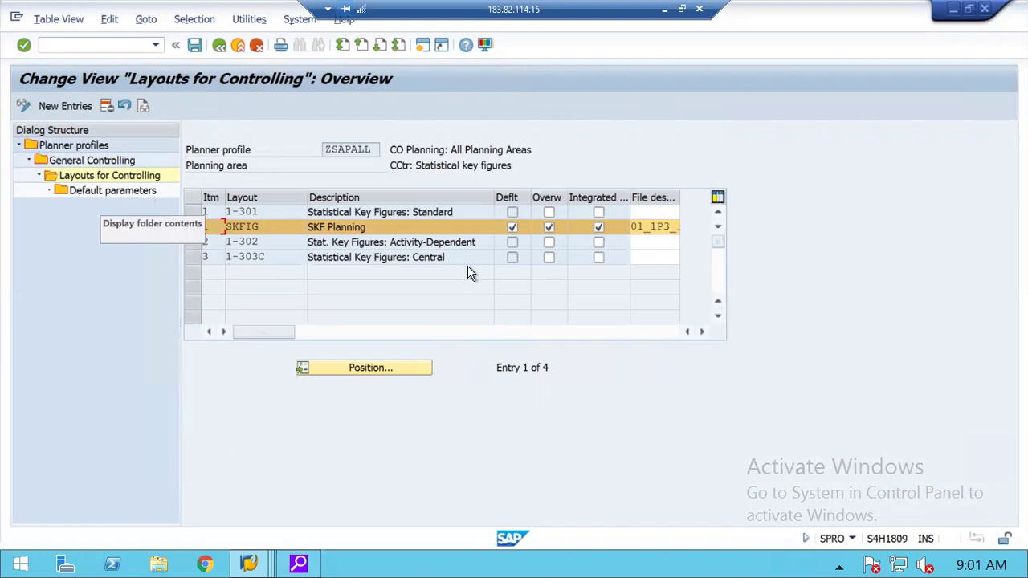
left_click(597, 224)
left_click(599, 228)
left_click(597, 228)
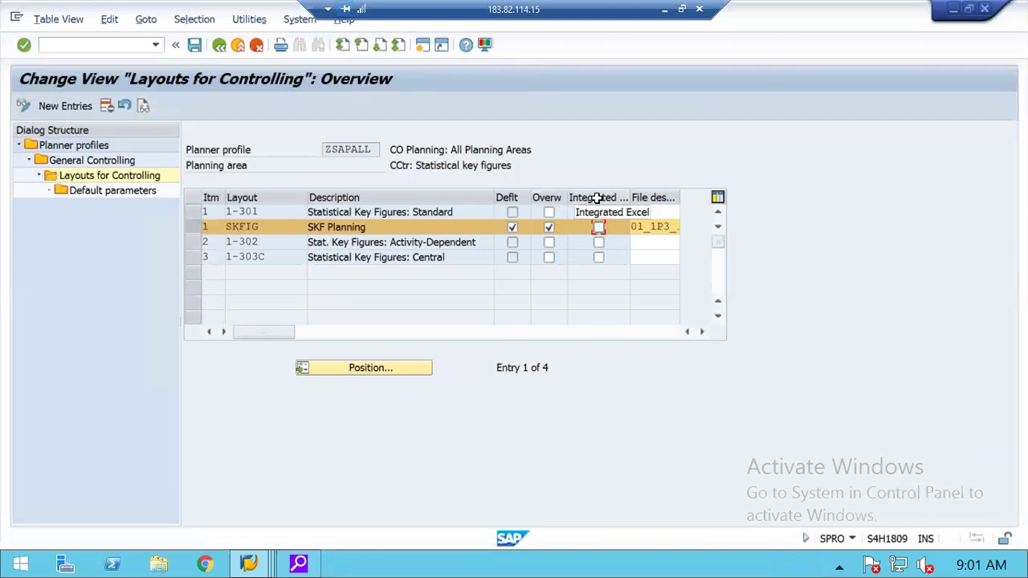
left_click(548, 227)
left_click(550, 226)
left_click(513, 228)
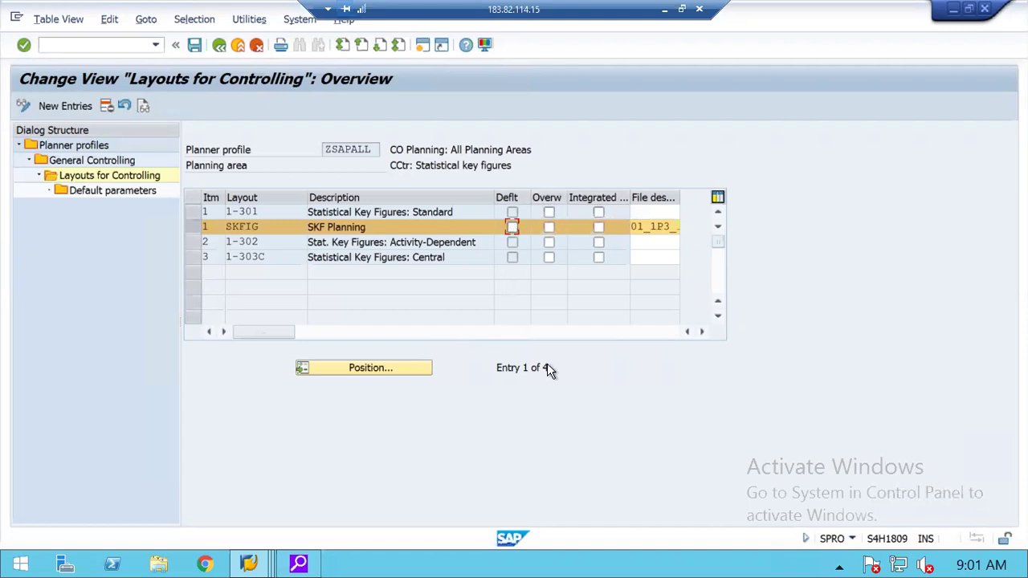
key("Up")
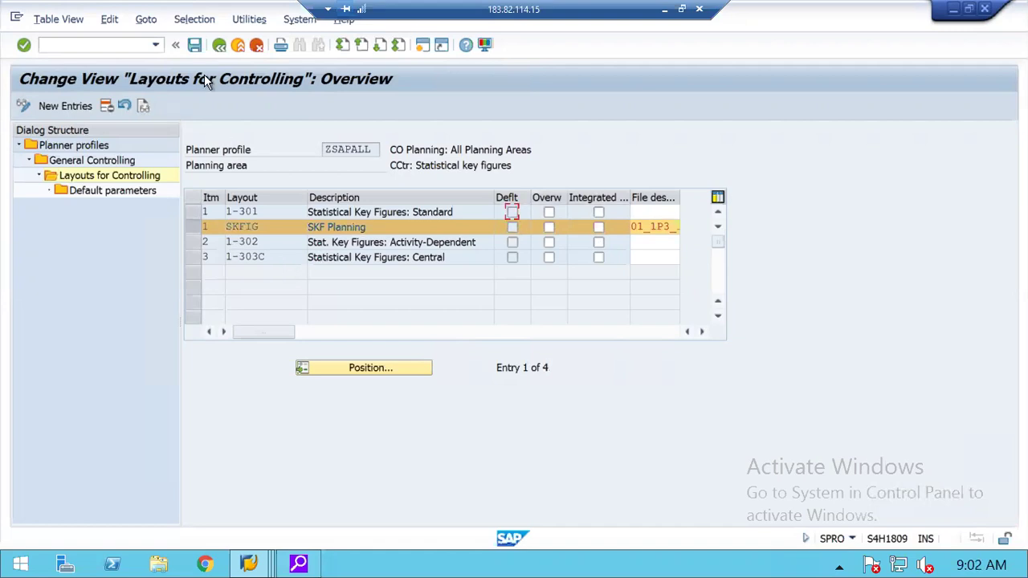
Save the layout changes in the AM Company Customizing request and return to the General Controlling overview.
left_click(196, 45)
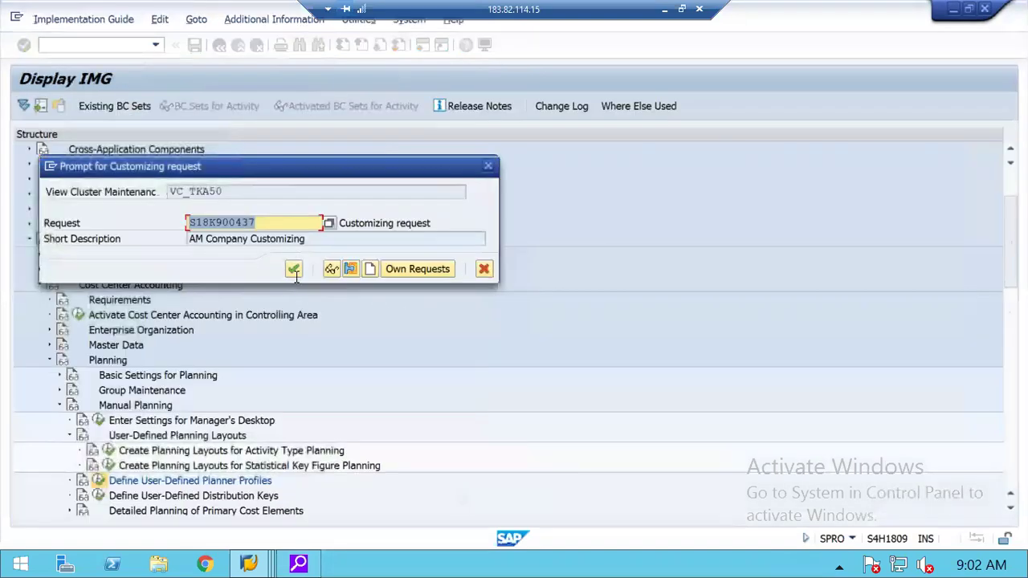
left_click(293, 269)
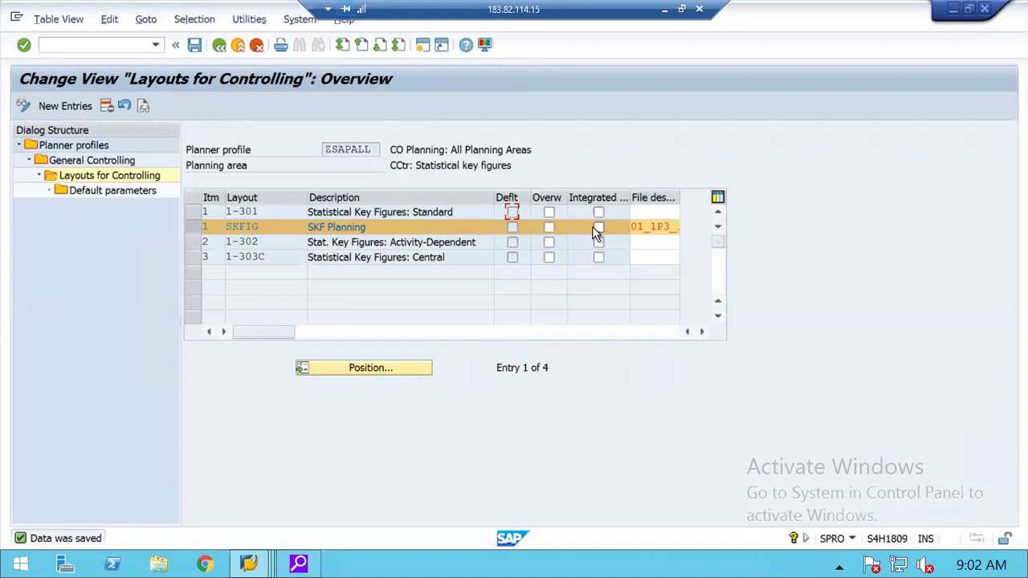
left_click(195, 45)
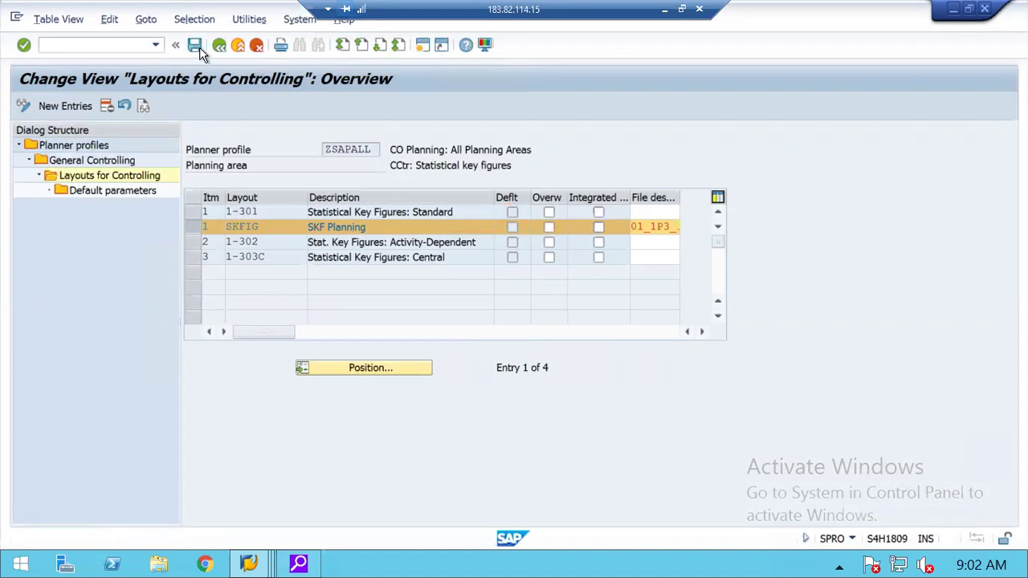
left_click(218, 46)
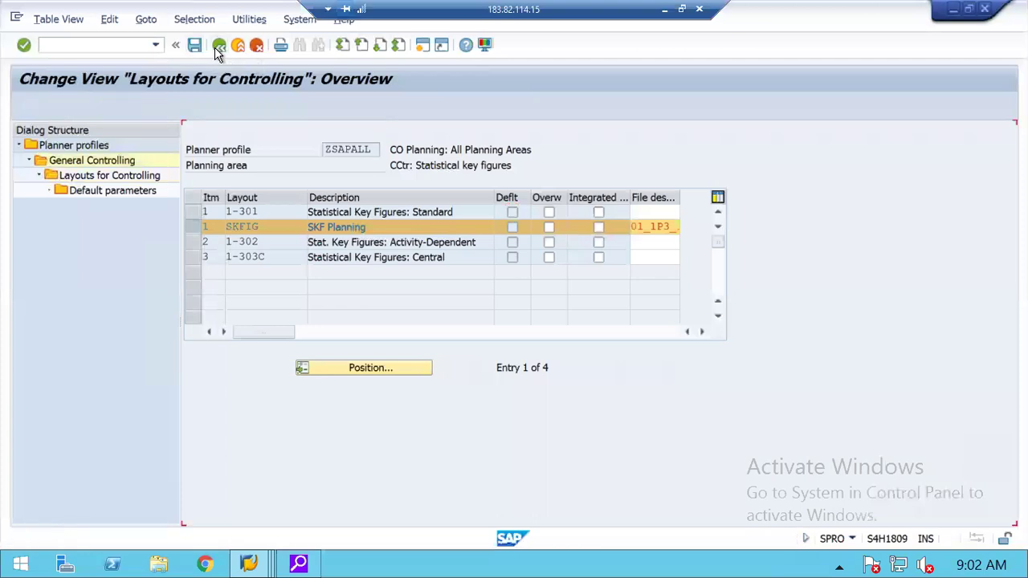
Switch to the SAP Easy Access session and start KP46 to change statistical key figure plan data.
left_click(265, 564)
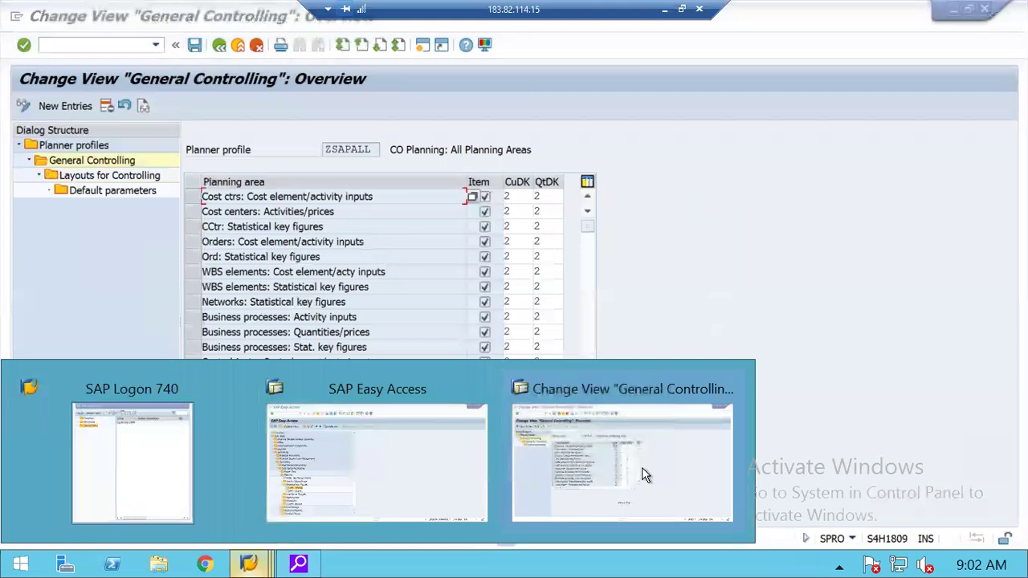
left_click(360, 470)
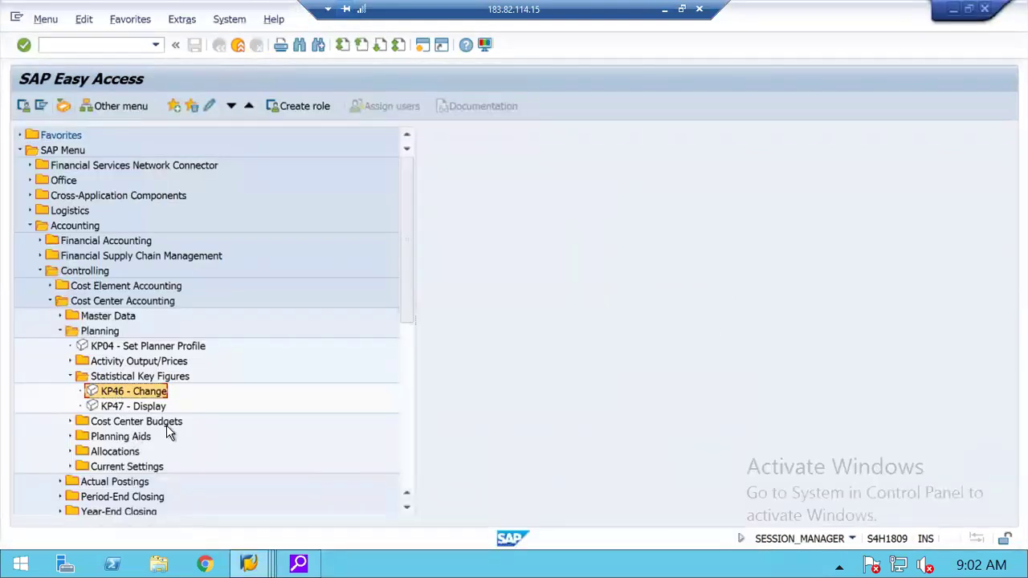
left_click(85, 271)
left_click(101, 333)
left_click(120, 378)
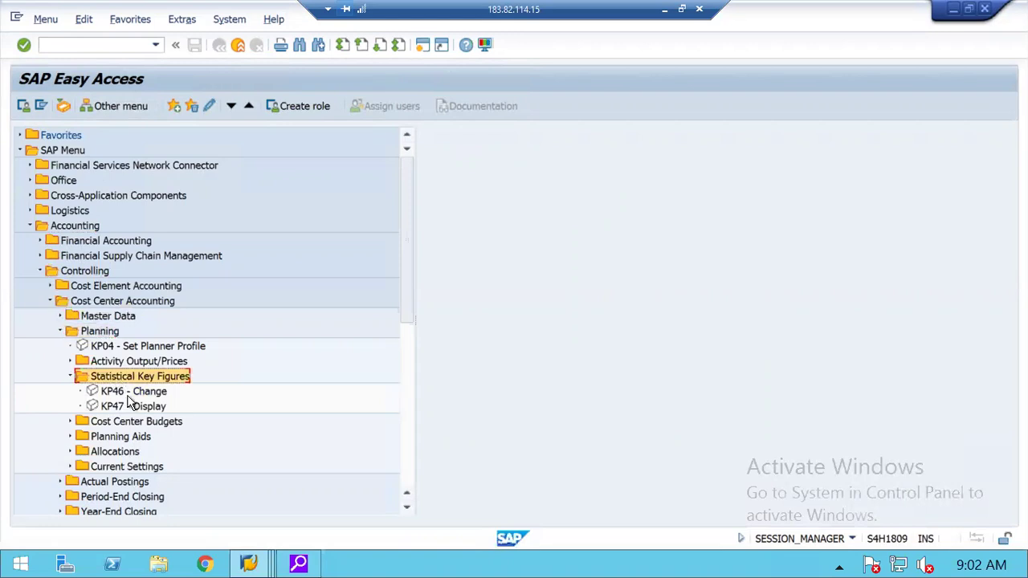
left_click(121, 393)
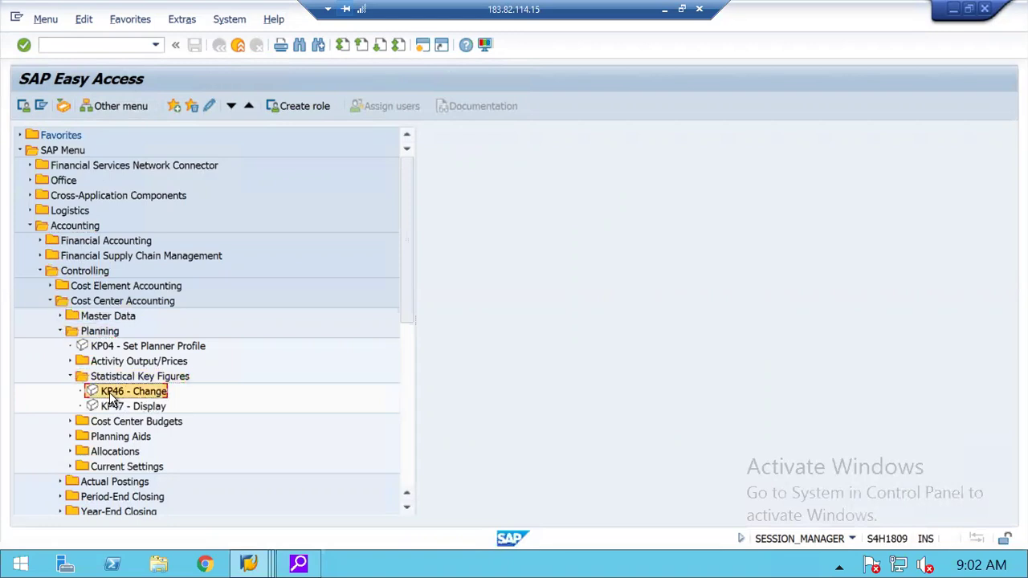
double_click(110, 393)
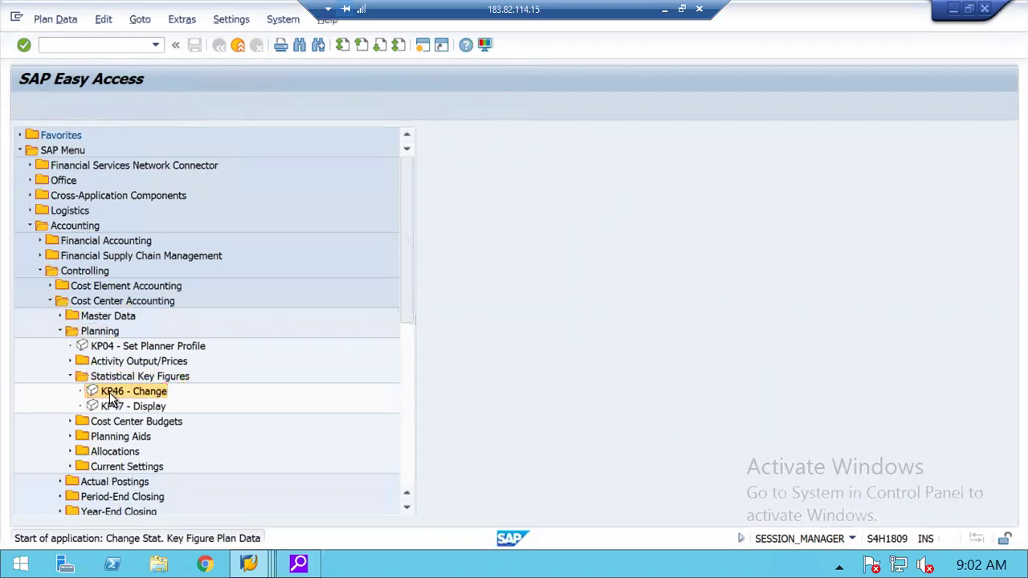
Set the planner profile to ZSAPALL and open the planning overview of layout SKFIG.
left_click(230, 21)
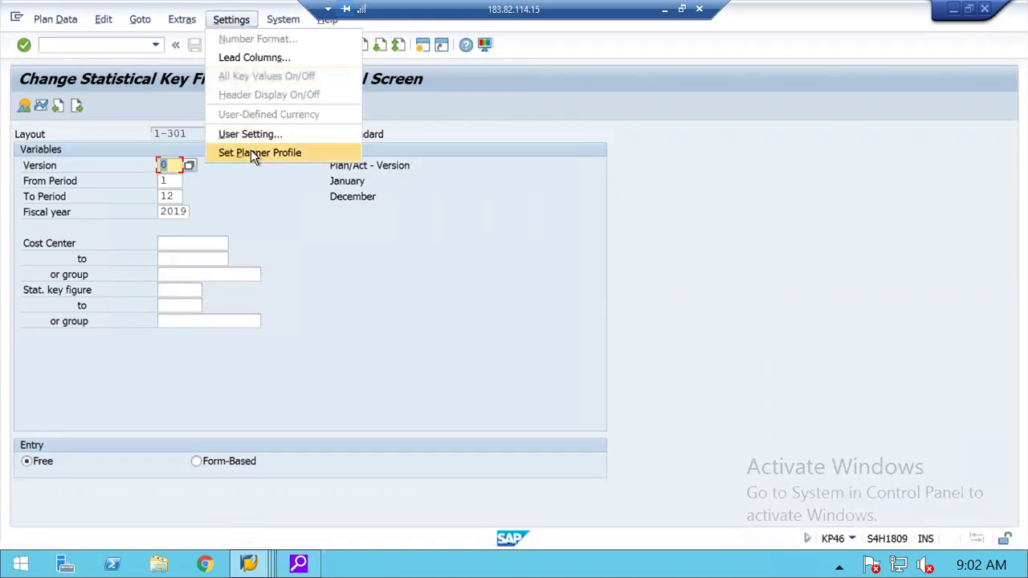
left_click(253, 154)
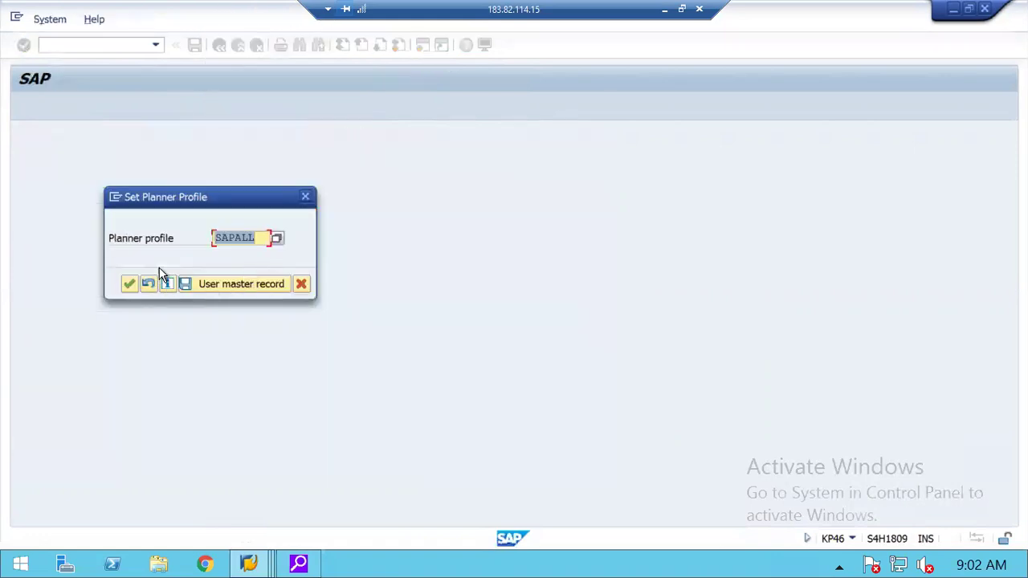
left_click(277, 239)
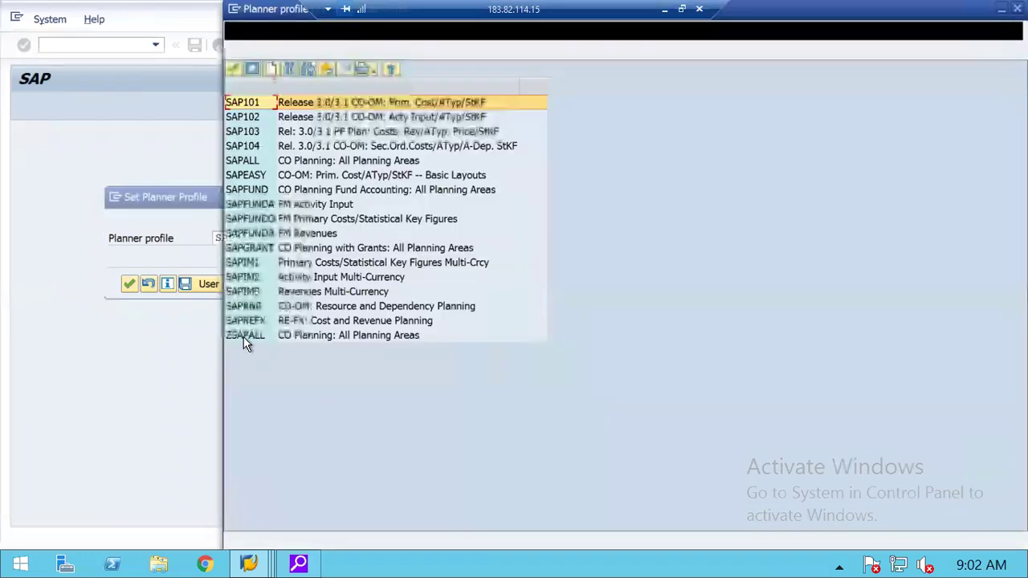
double_click(243, 336)
left_click(129, 285)
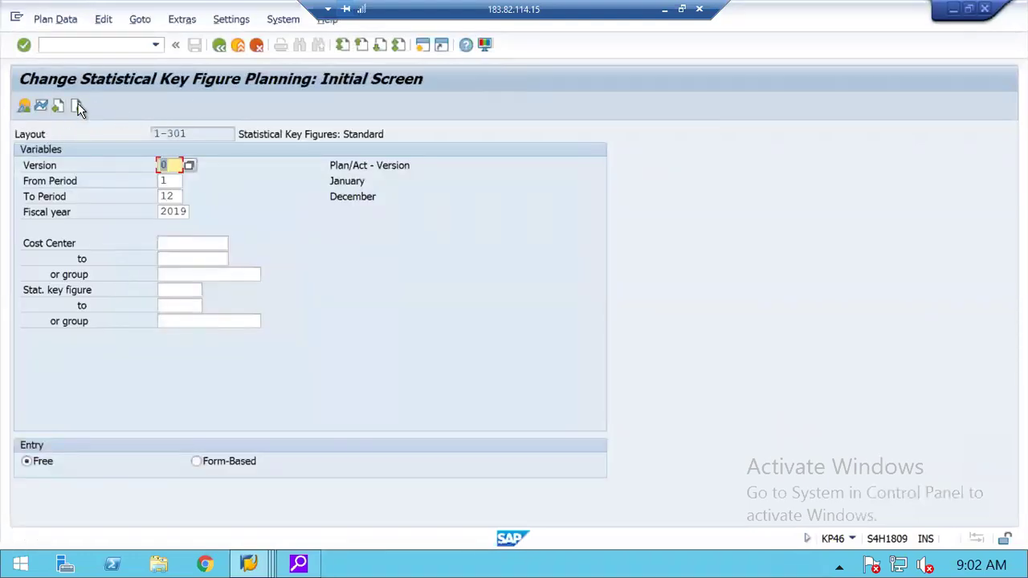
left_click(78, 106)
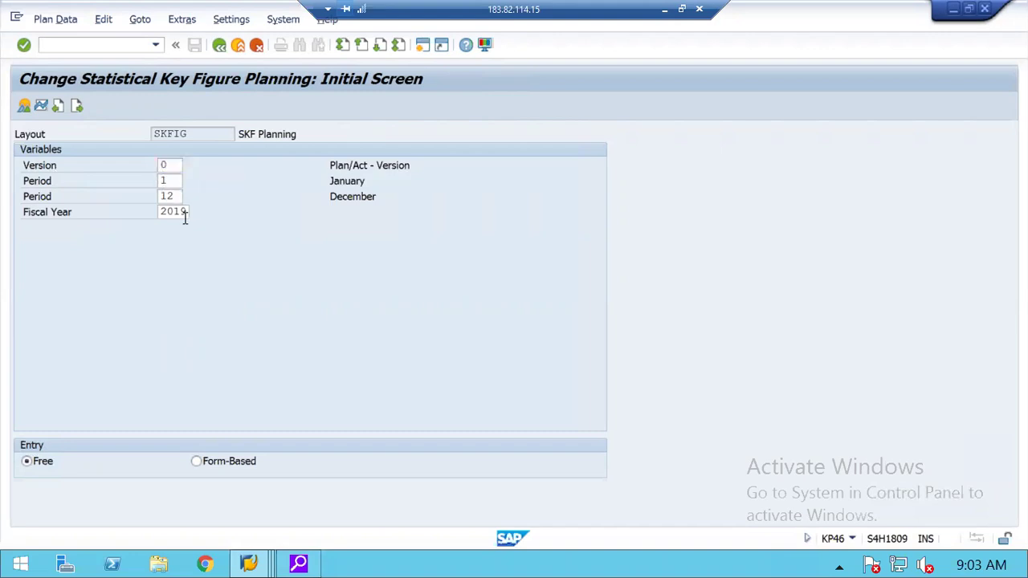
left_click(24, 109)
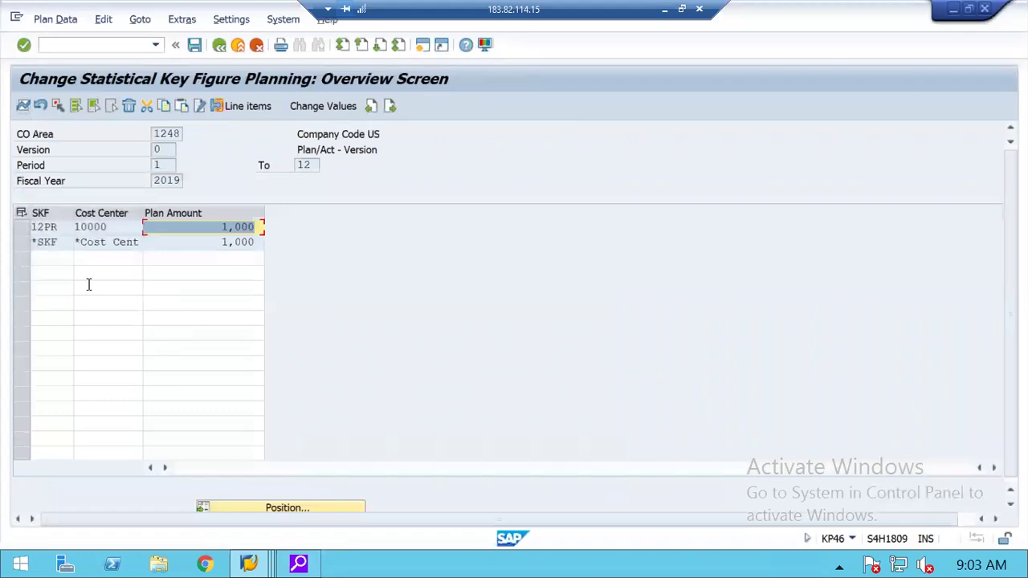
Add a plan line for statistical key figure 12PR on cost center 1000 with plan amount 1,234 and post it.
left_click(25, 243)
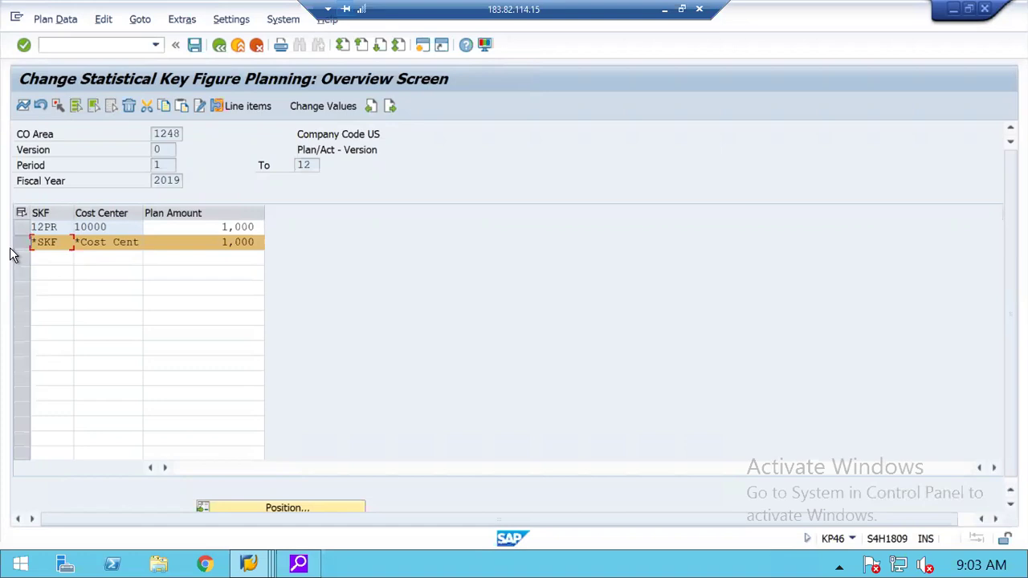
left_click(51, 259)
type("1")
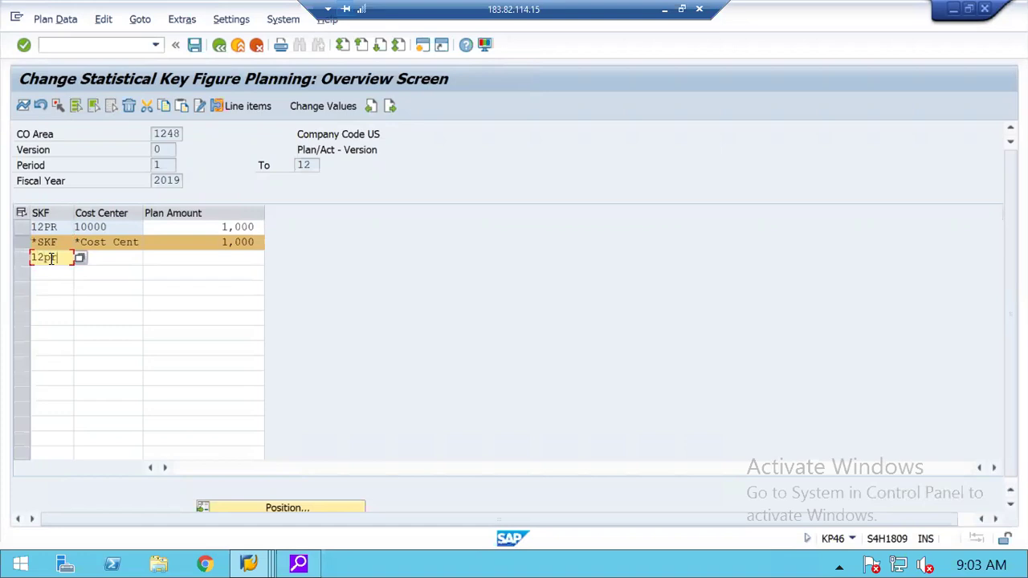
type("2pr")
key("Tab")
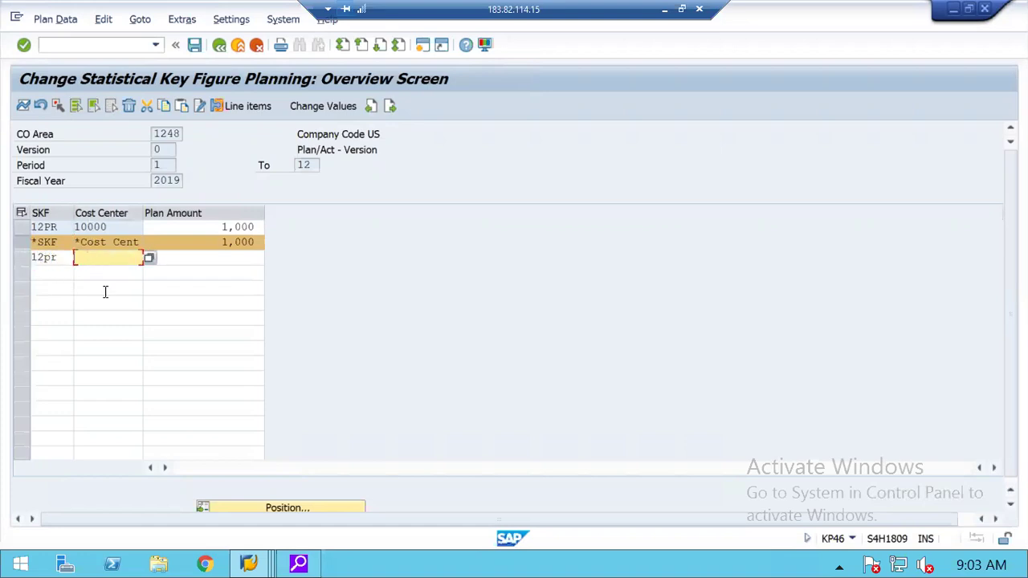
type("1000")
key("Tab")
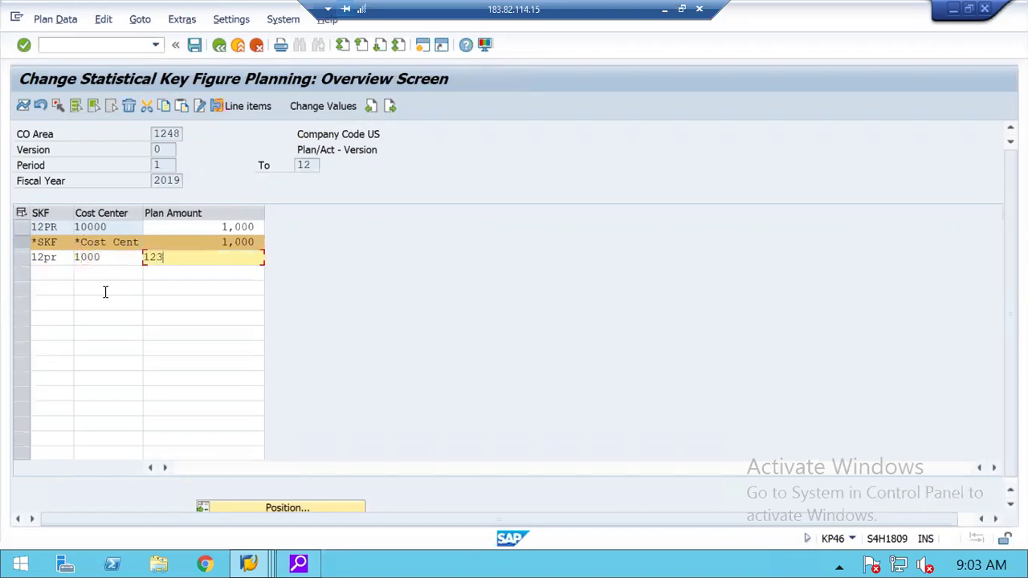
key("Return")
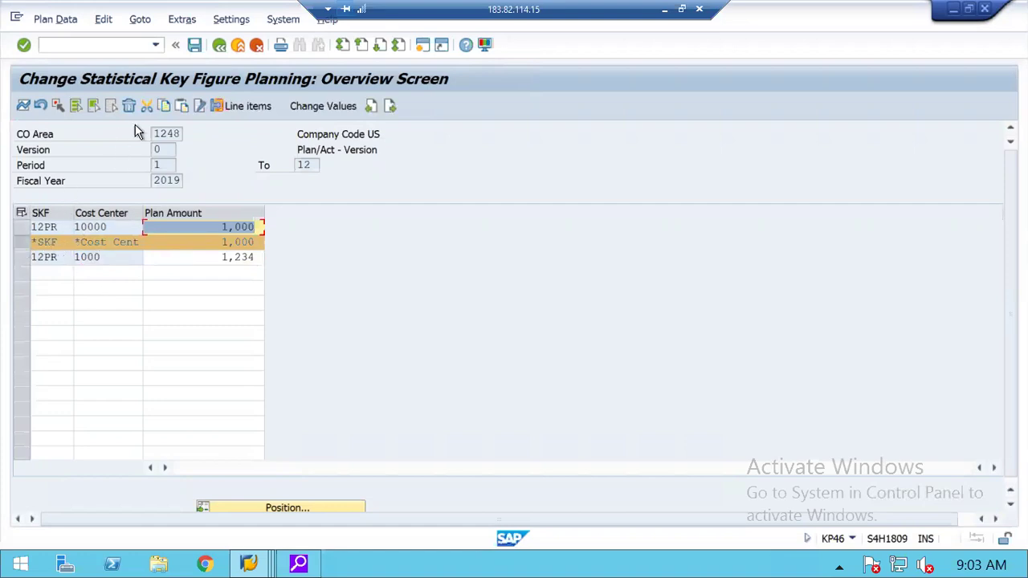
left_click(195, 50)
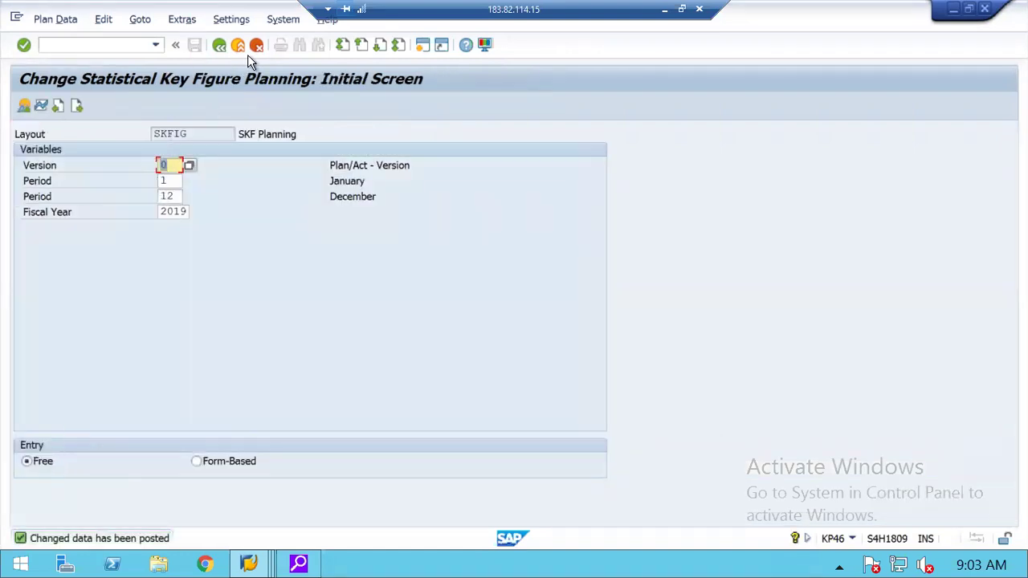
Display the planned value of key figure 12PR on cost center 1000 in KP47 and return to SAP Easy Access.
left_click(225, 48)
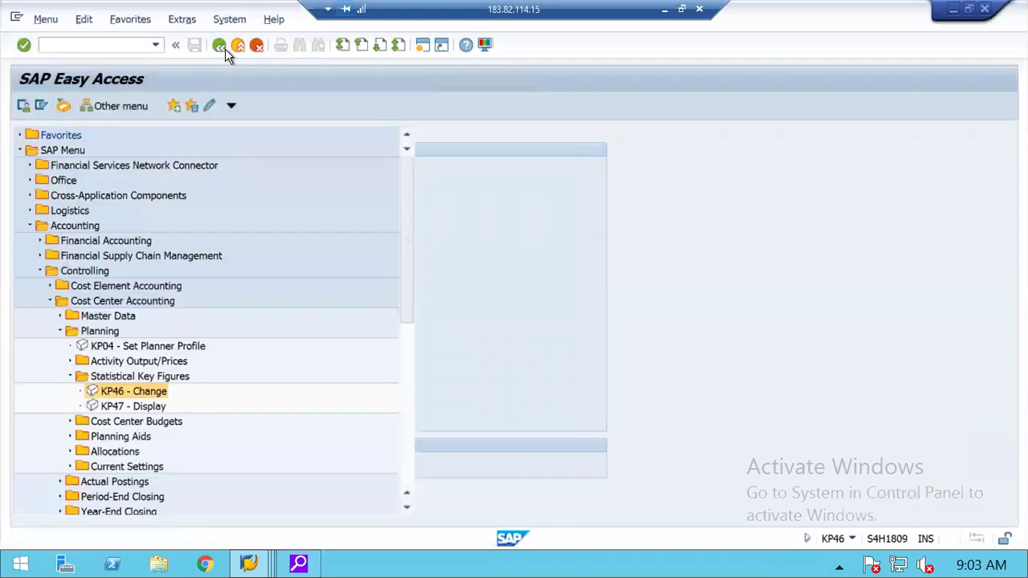
double_click(134, 408)
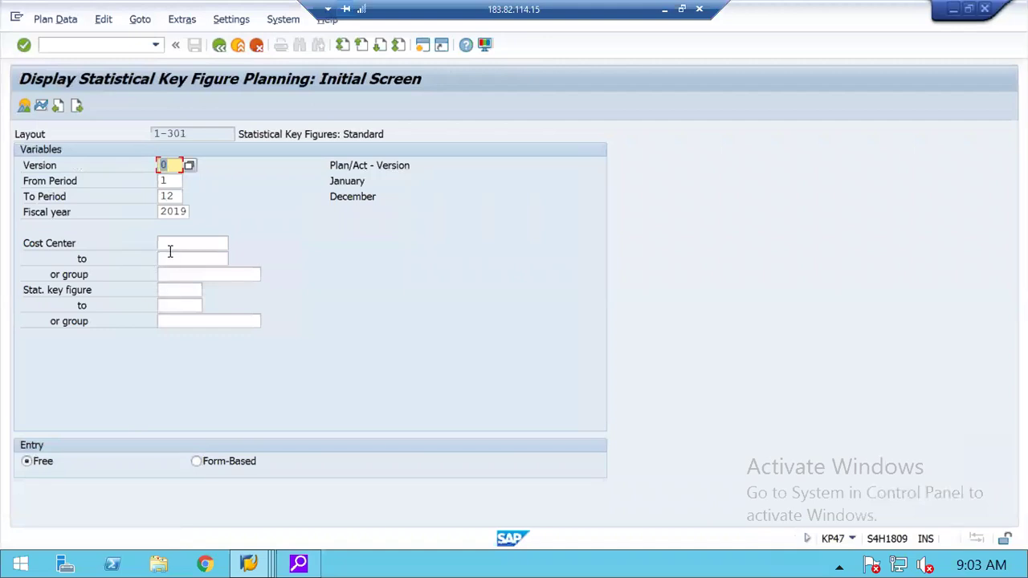
left_click(169, 248)
type("1000")
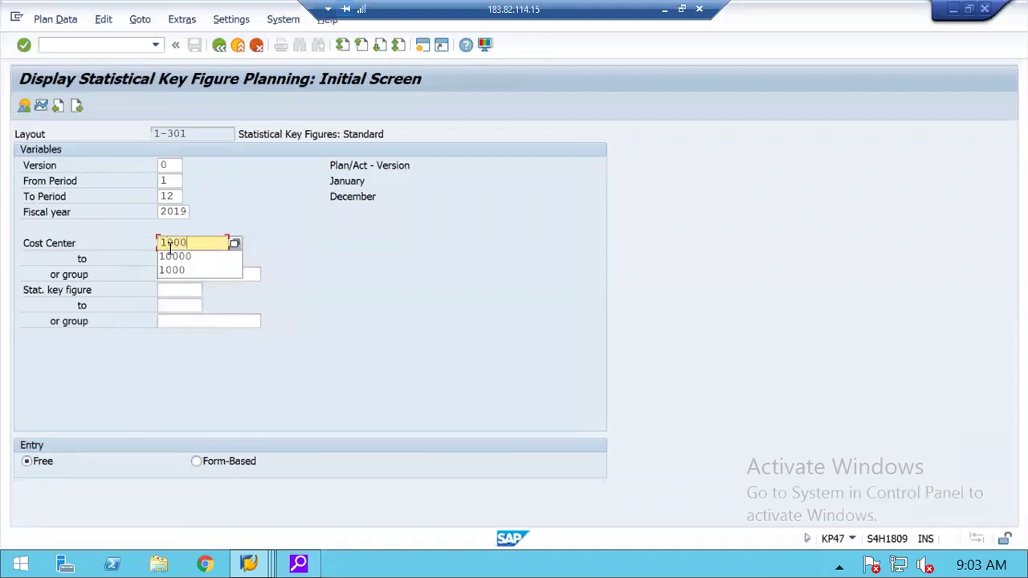
key("Tab")
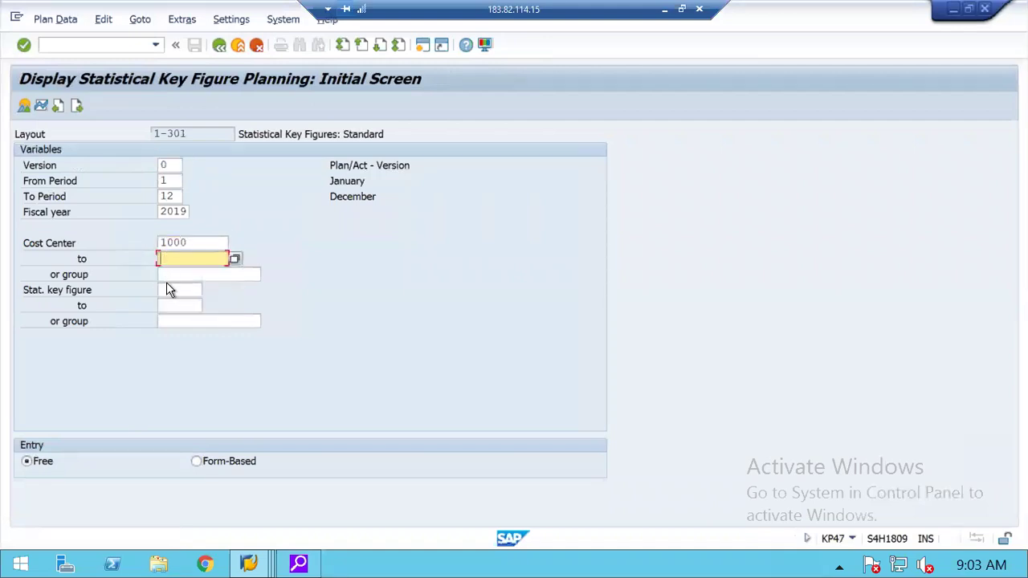
left_click(176, 288)
type("1")
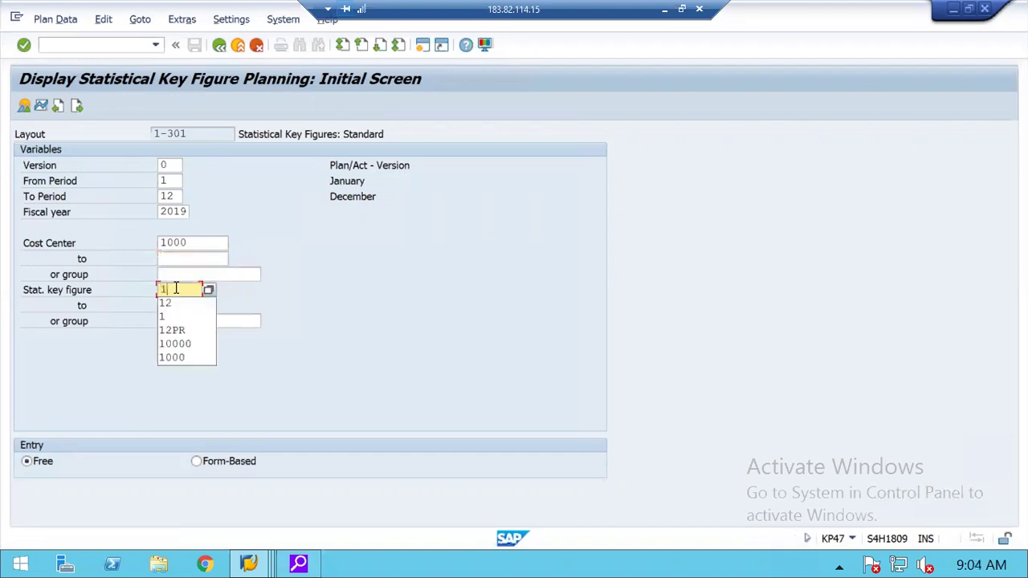
type("2PR")
key("Return")
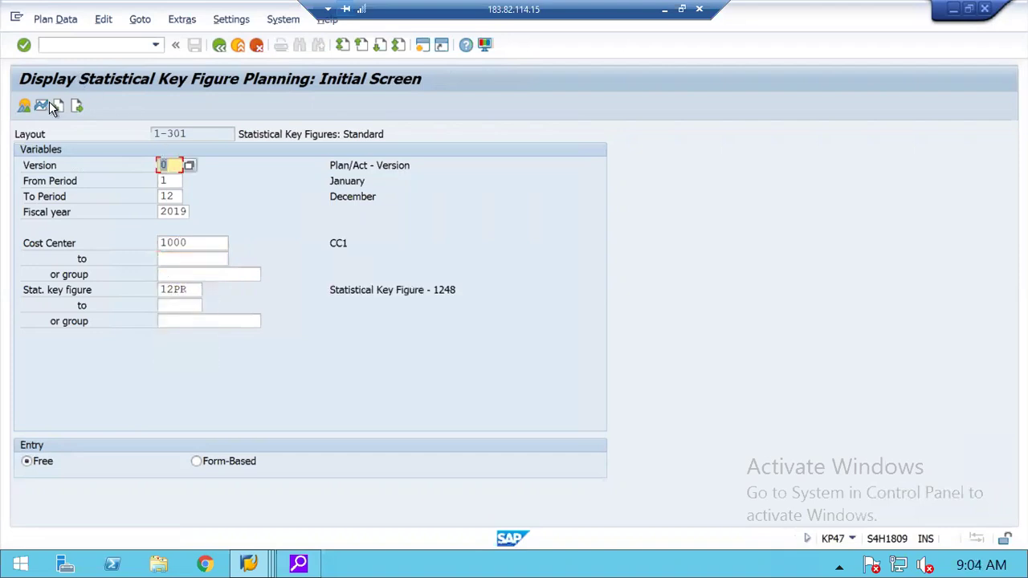
left_click(24, 107)
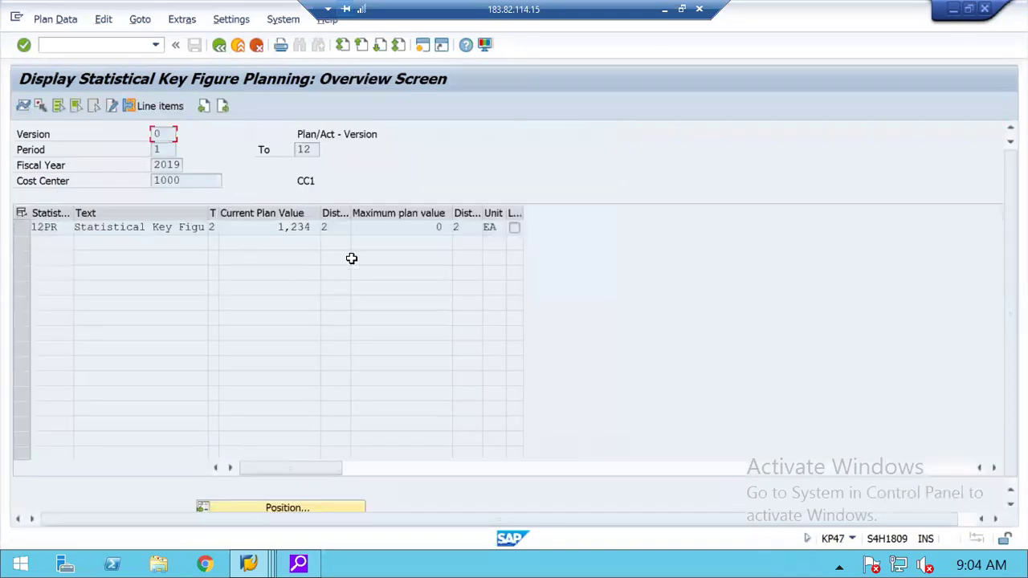
left_click(316, 228)
left_click(218, 47)
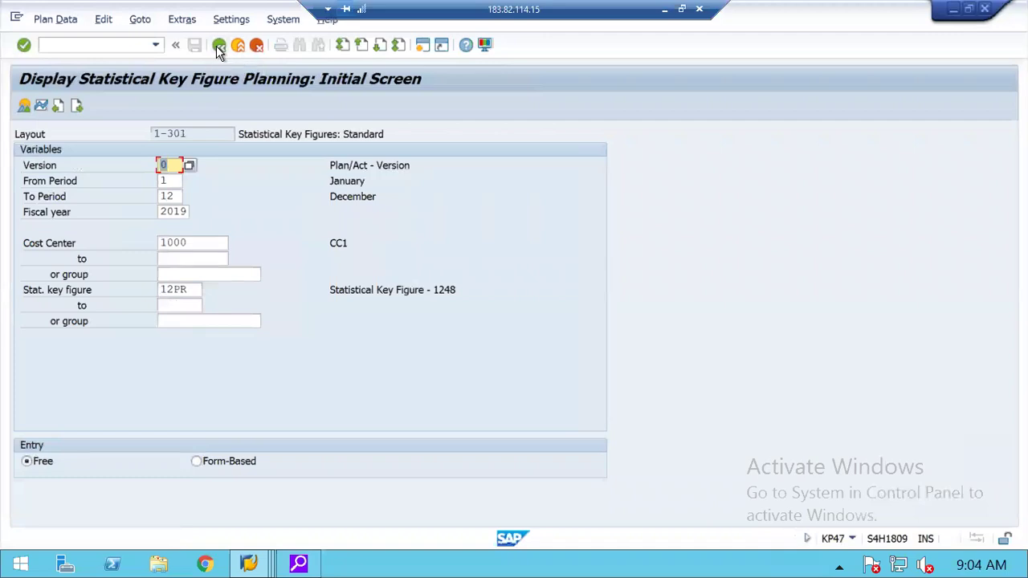
left_click(218, 47)
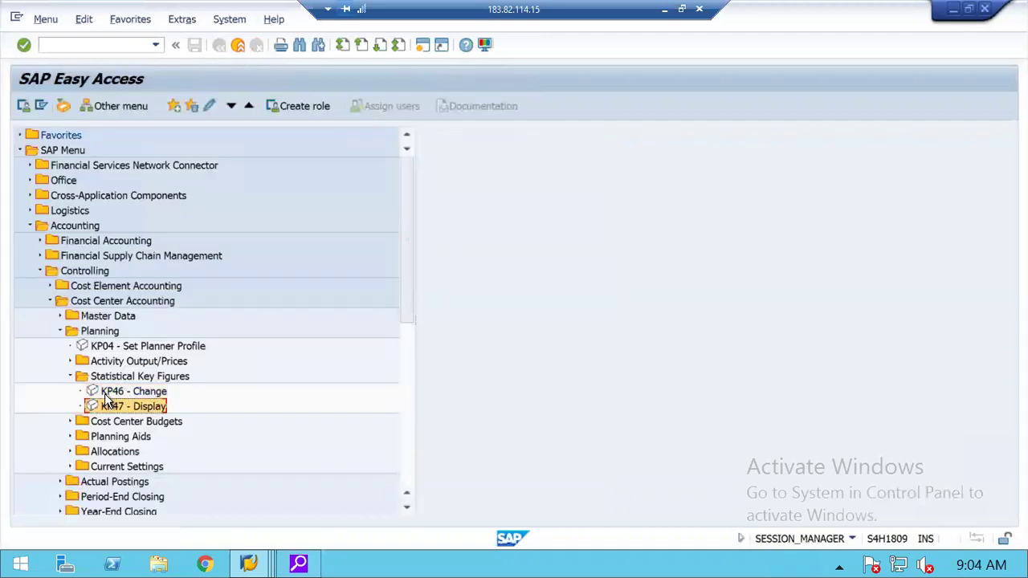
In KP46, set the current plan value of 12PR on cost center 1000 to 5,000 and post the change.
double_click(106, 391)
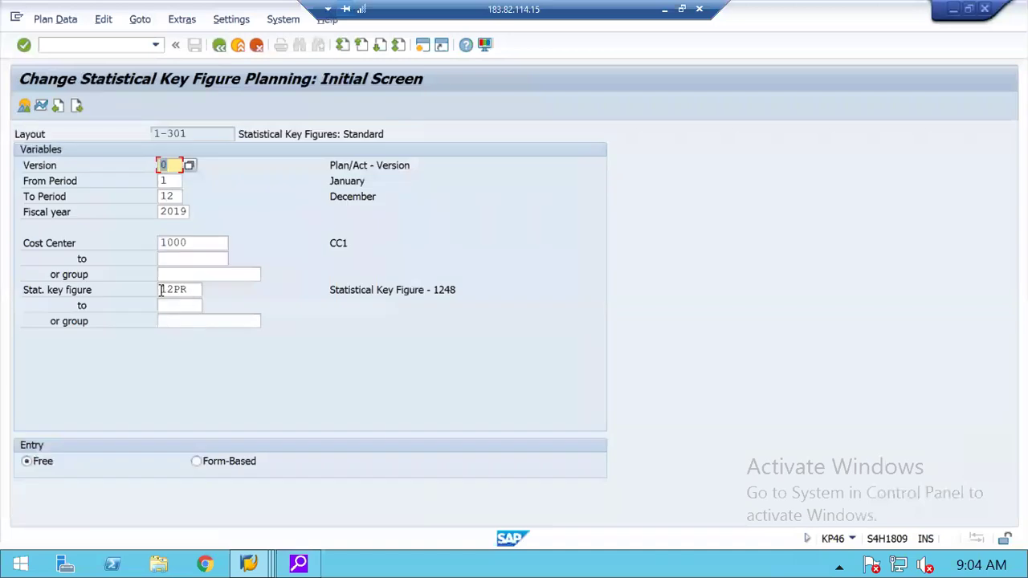
left_click(25, 106)
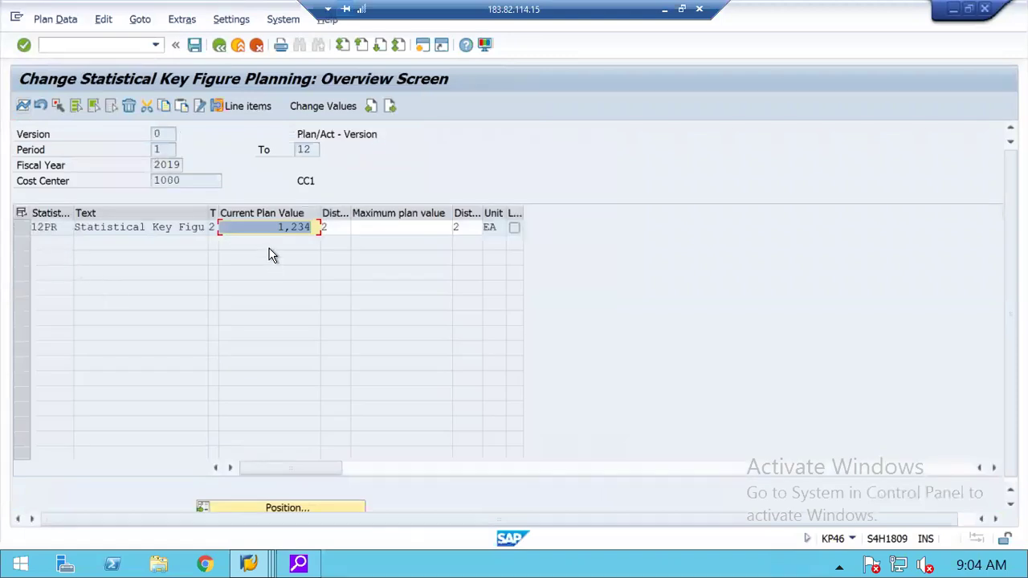
type("5000")
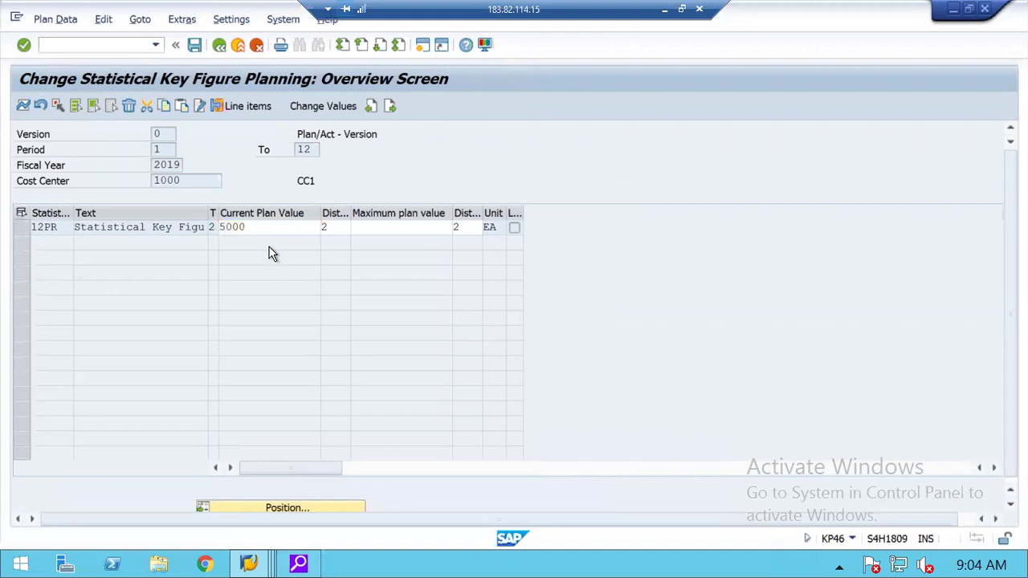
key("Return")
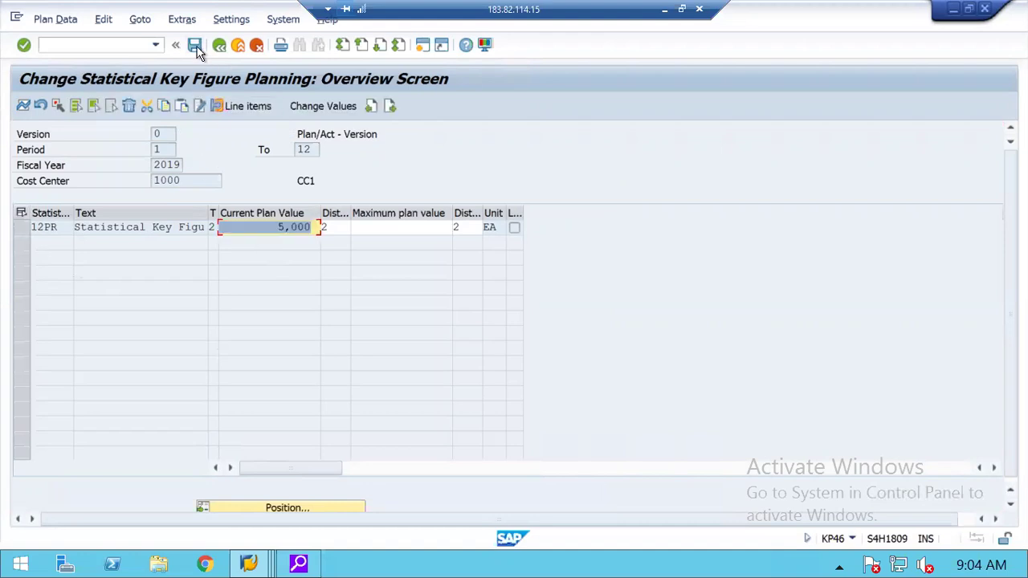
left_click(195, 46)
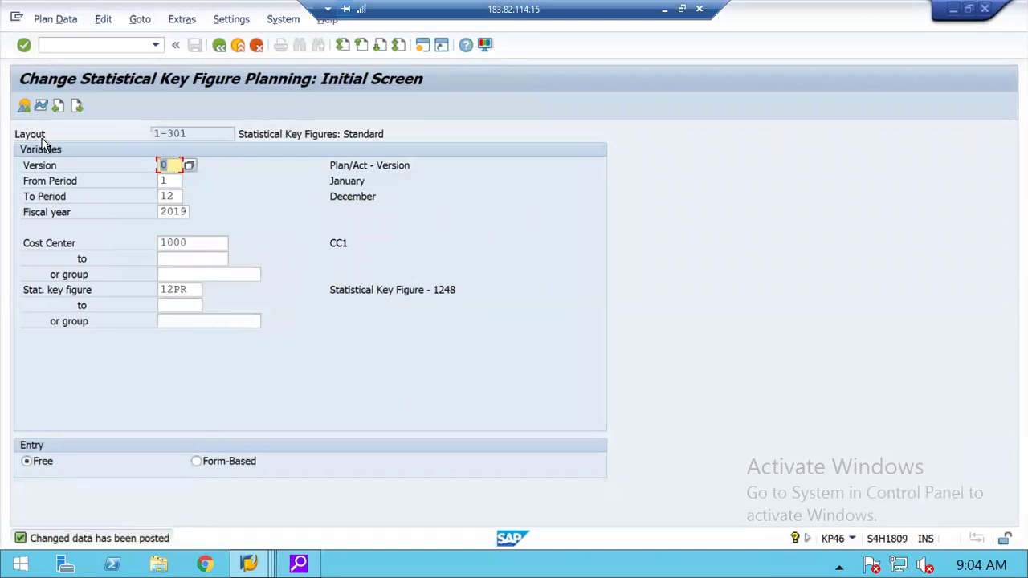
Set the planner profile to ZSAPALL and save it in the user master record.
left_click(190, 135)
left_click(231, 20)
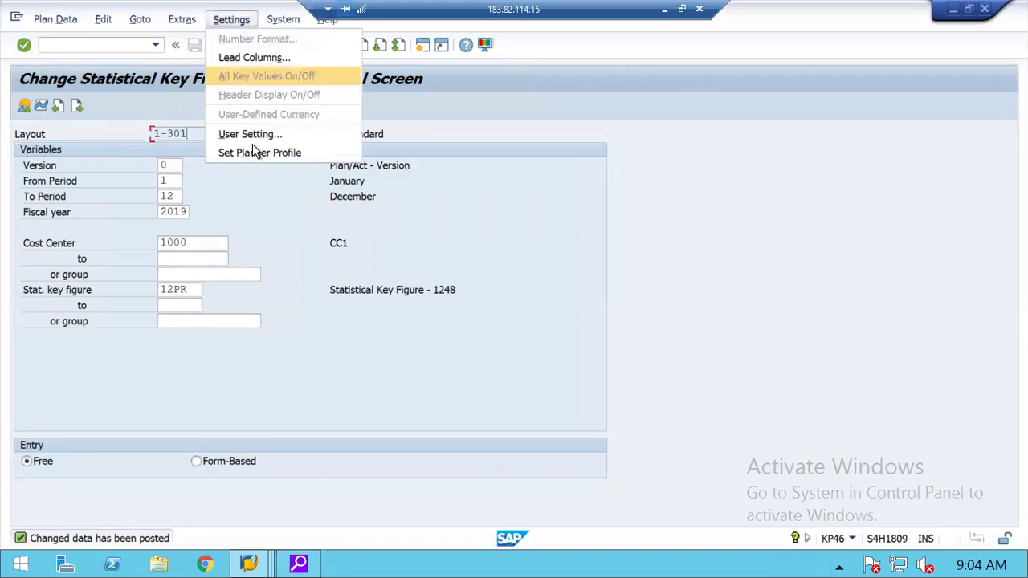
left_click(253, 152)
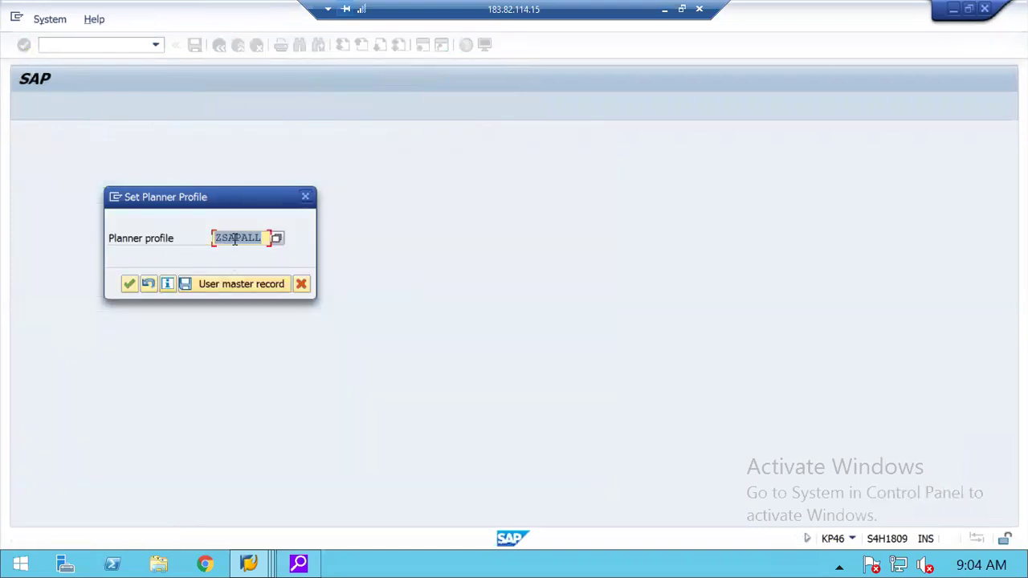
left_click(186, 285)
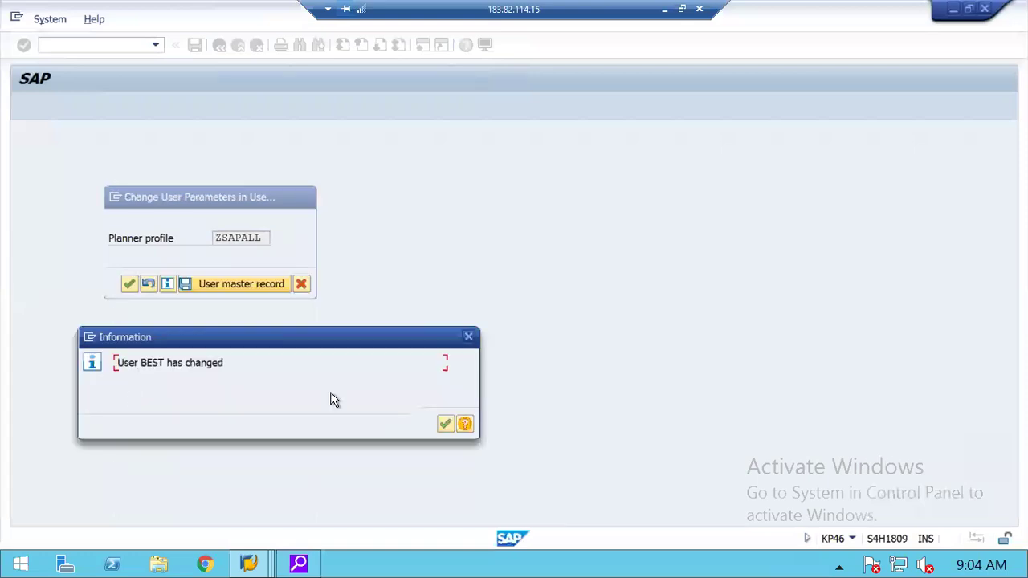
left_click(445, 425)
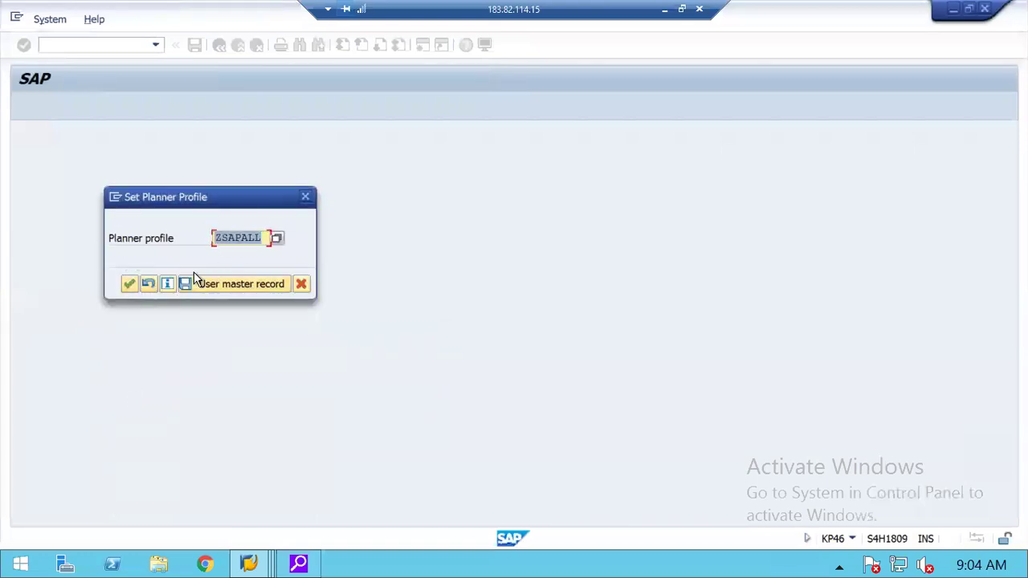
left_click(128, 286)
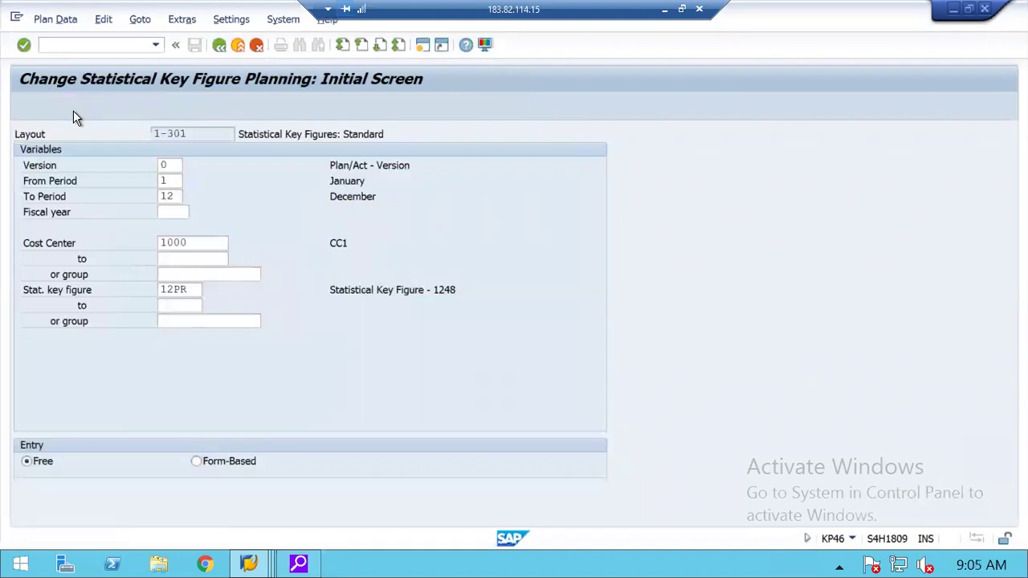
Switch to layout SKFIG, set the fiscal year to 2019 and review the plan amounts of cost centers 1000 and 10000 in the overview.
left_click(74, 110)
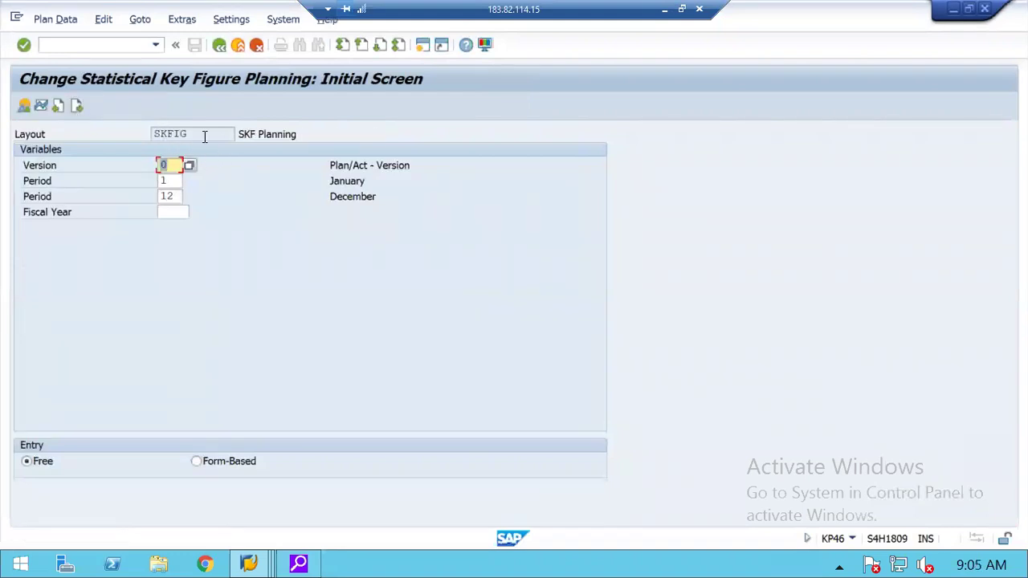
left_click(173, 213)
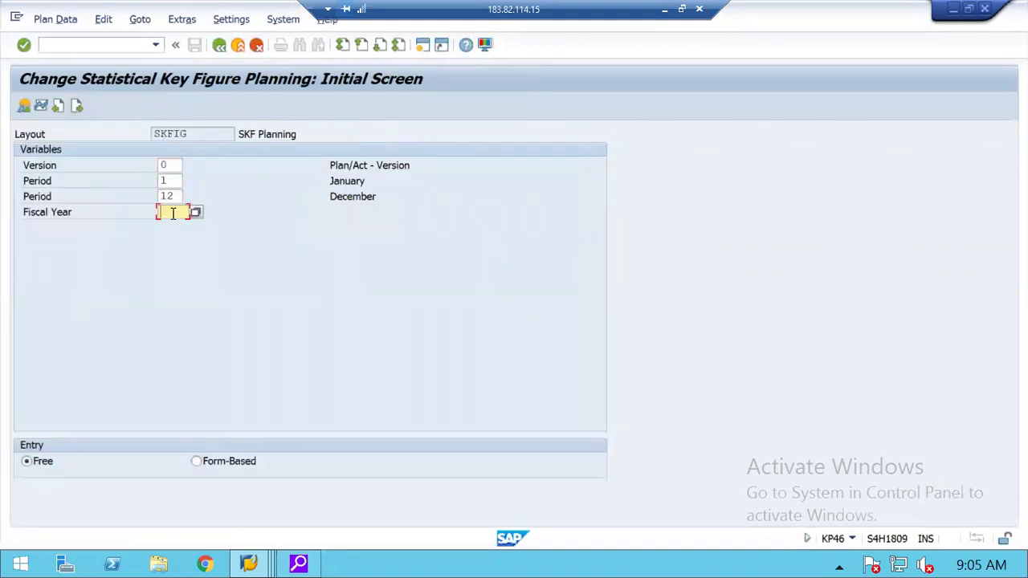
type("2019")
left_click(22, 106)
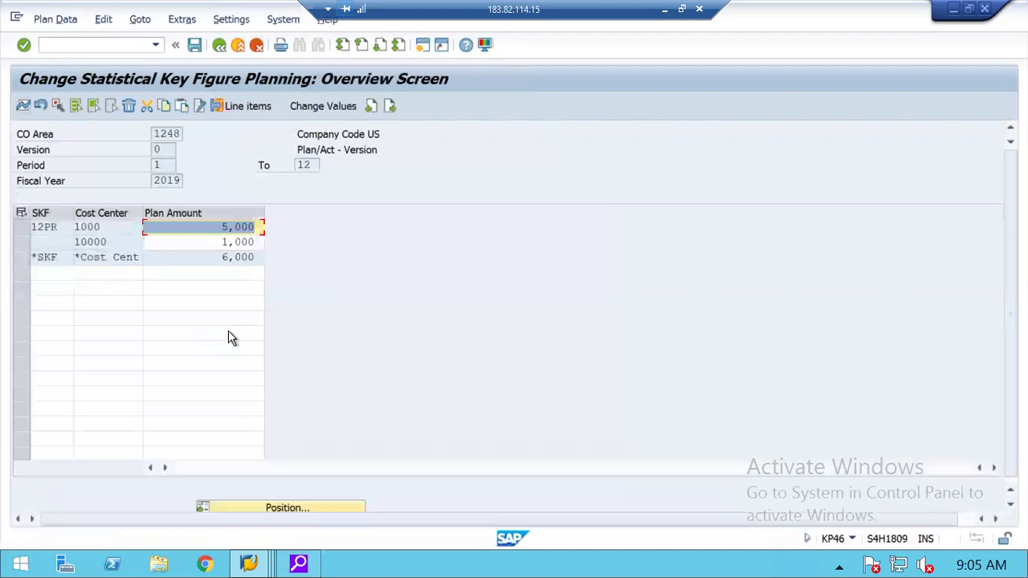
left_click(215, 226)
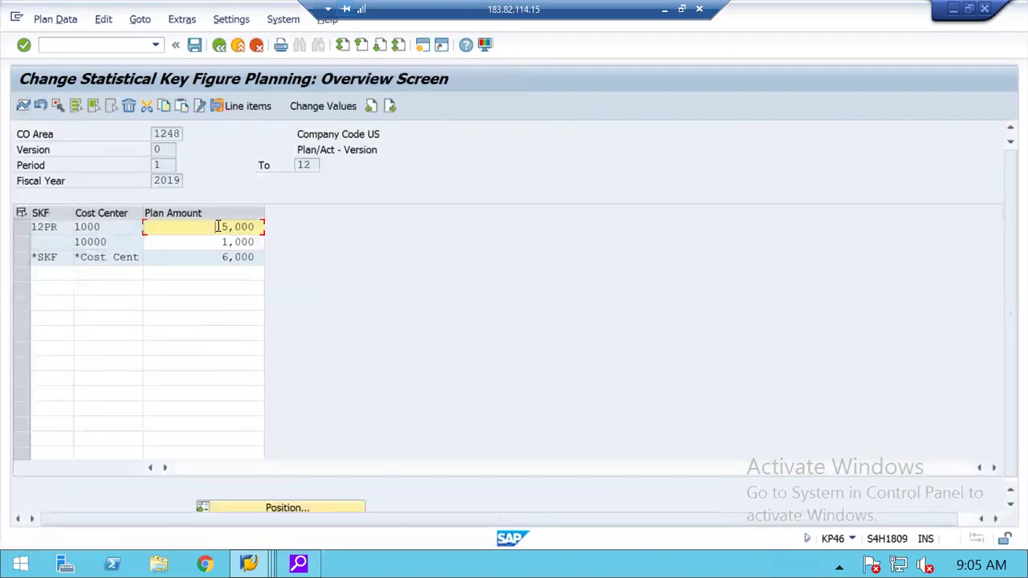
left_click(78, 242)
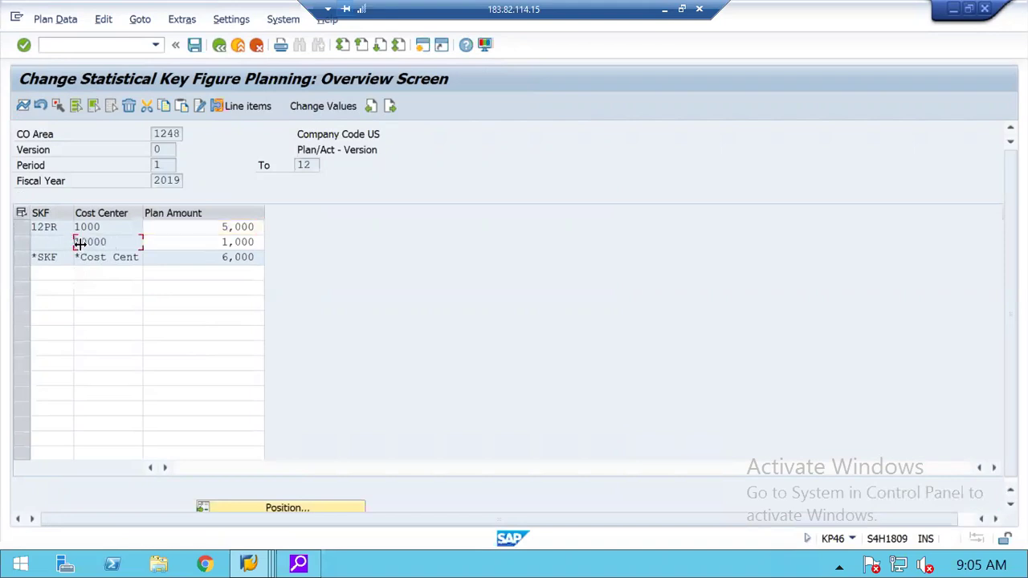
left_click(226, 242)
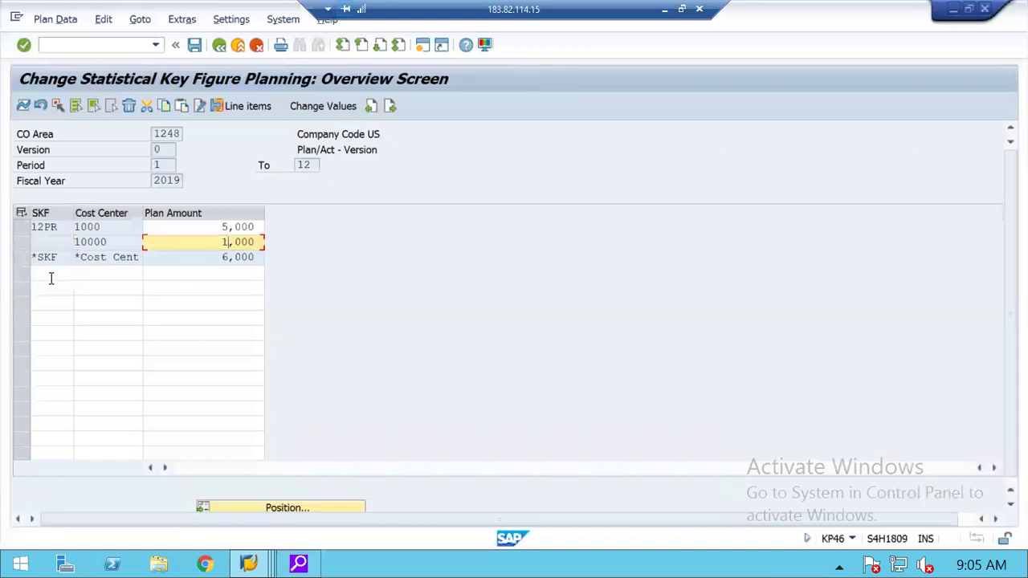
Add 12PR plan lines for cost center 2000 with amount 4,500 and cost center 1234 with amount 5,500.
left_click(50, 278)
type("12pr")
key("Tab")
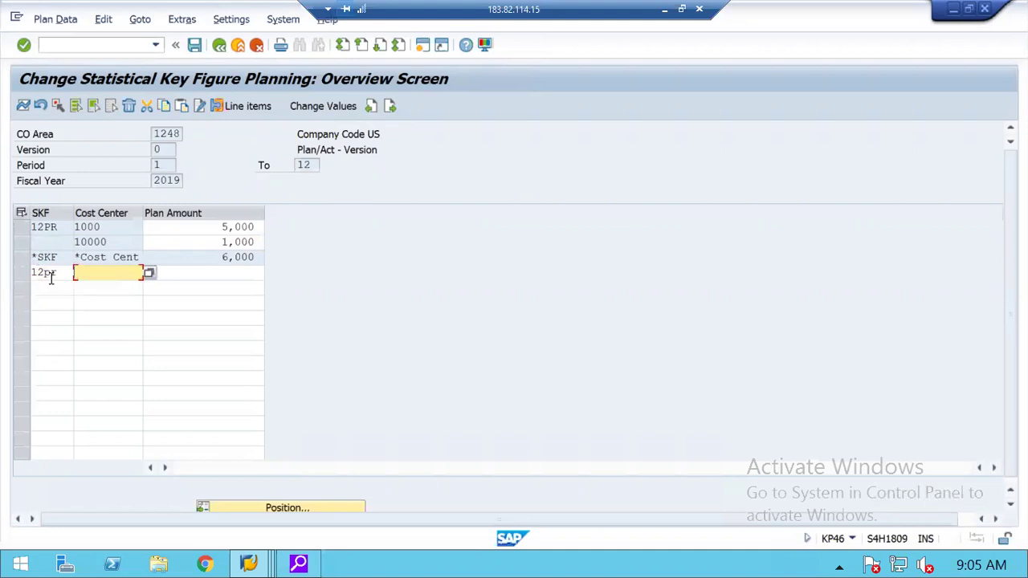
type("2000")
key("Tab")
type("4500")
key("Tab")
type("12pr")
key("Tab")
type("1234")
key("Tab")
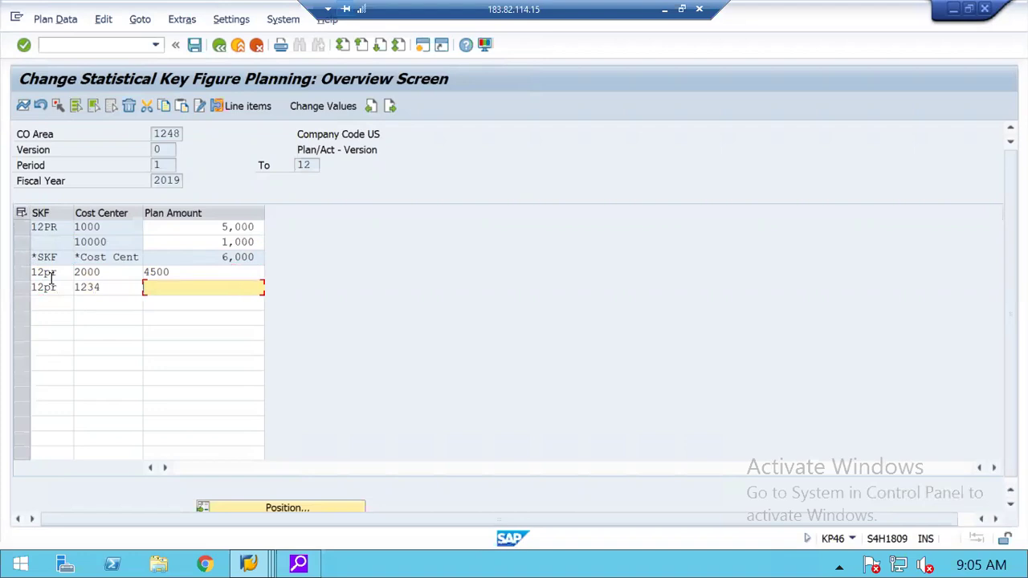
type("5500")
key("Return")
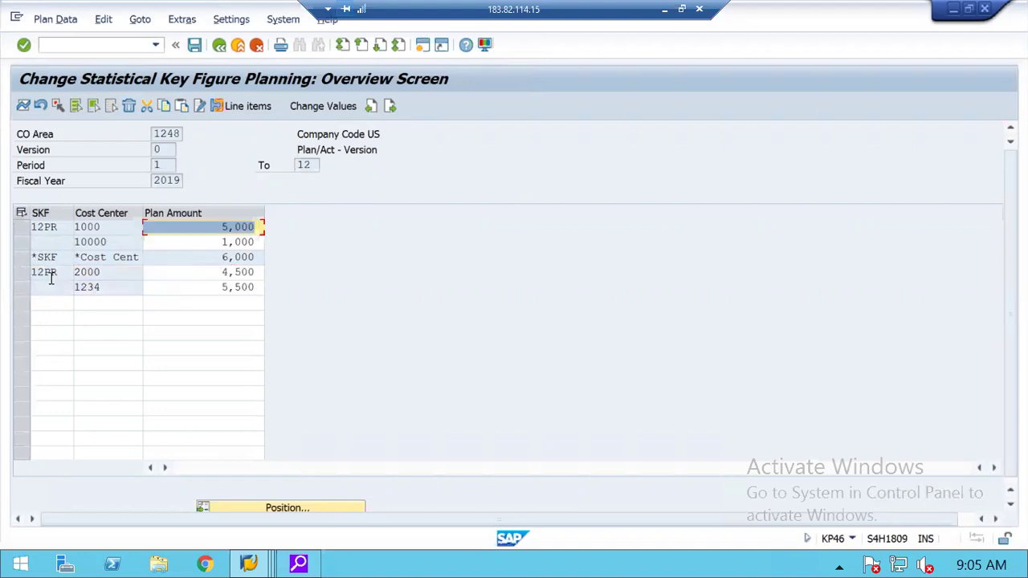
left_click(17, 230)
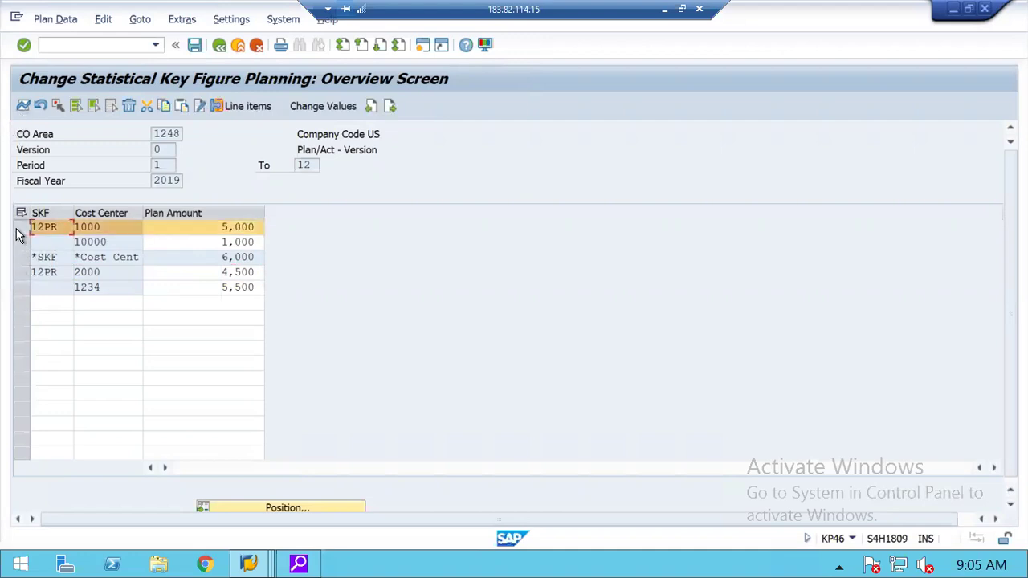
View the monthly breakdown of 12PR for cost center 1000, post the plan data and leave the transaction.
left_click(25, 105)
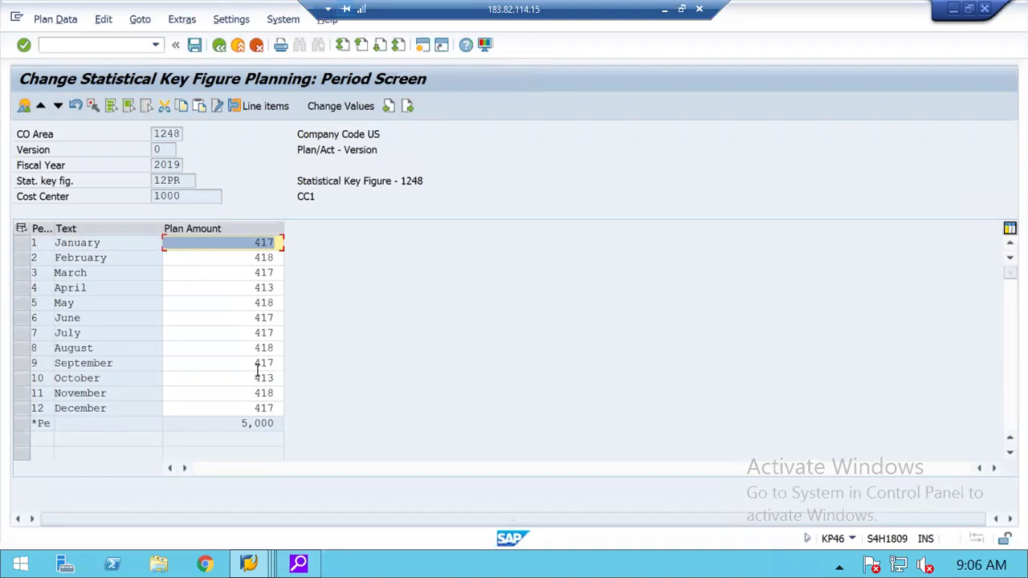
left_click(199, 47)
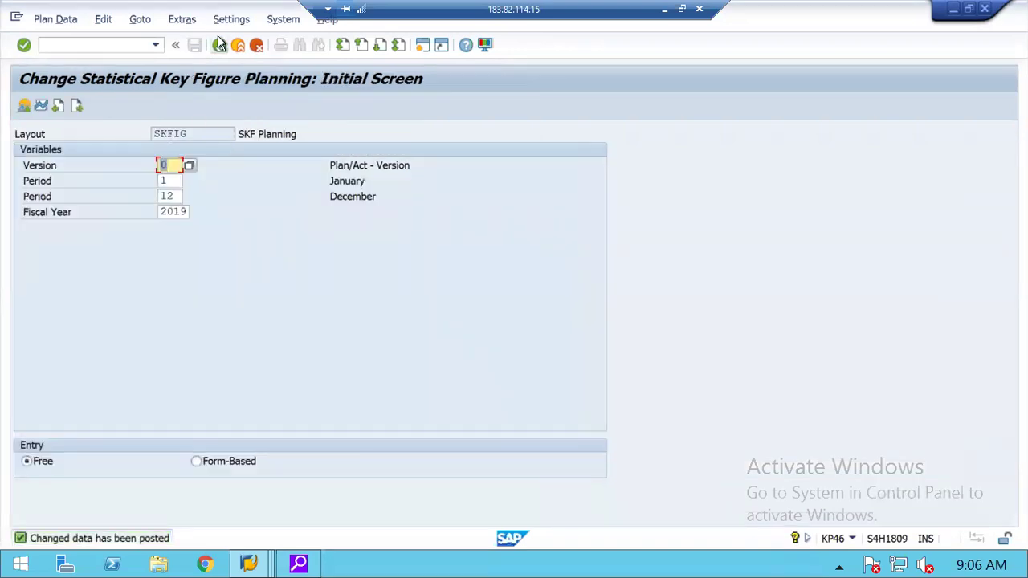
left_click(218, 45)
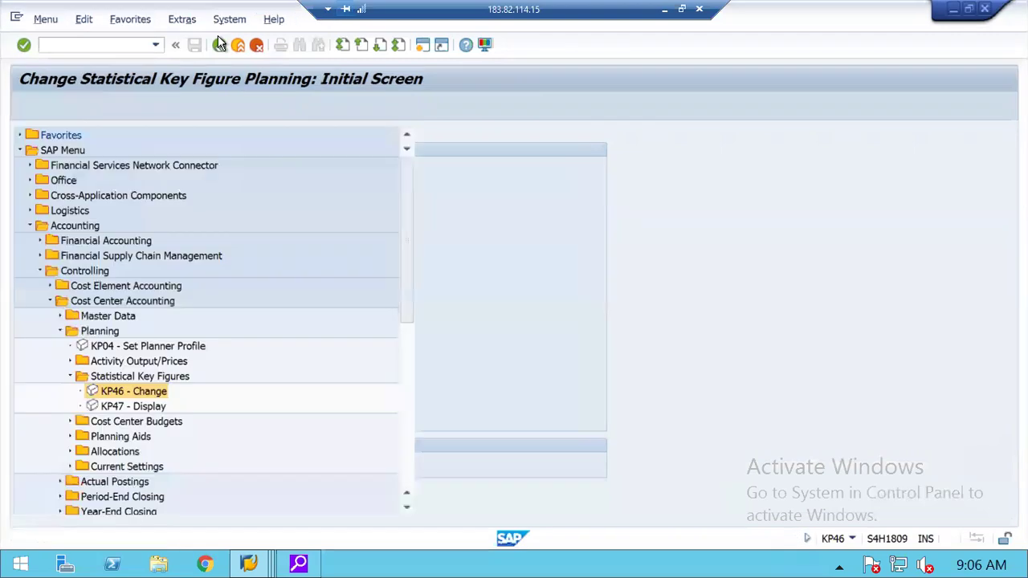
Open the statistical key figure plan display (KP47) and set the cost center range to 1000 through 1234.
left_click(123, 408)
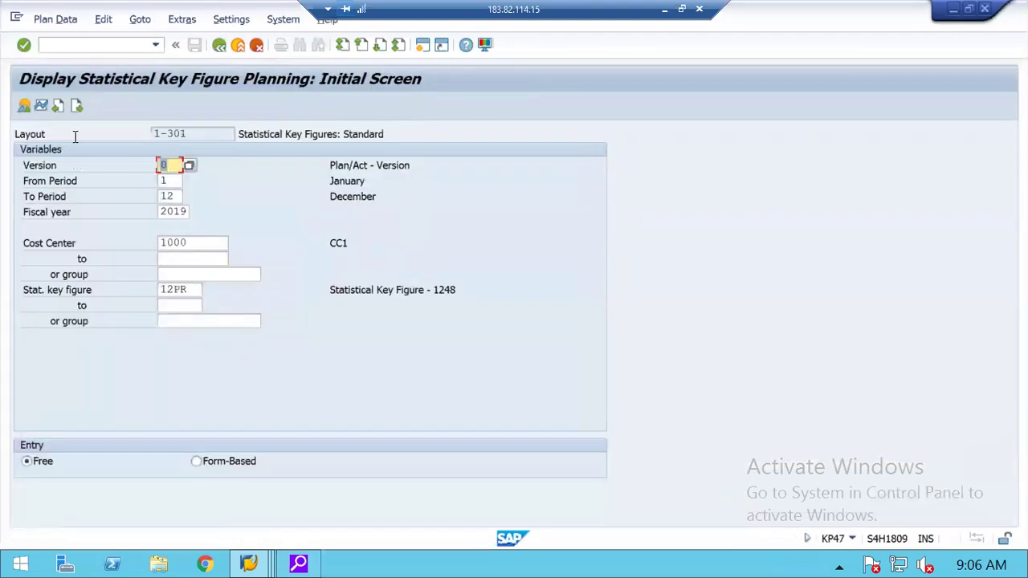
left_click(195, 246)
key("BackSpace")
key("BackSpace")
key("BackSpace")
key("BackSpace")
type("12")
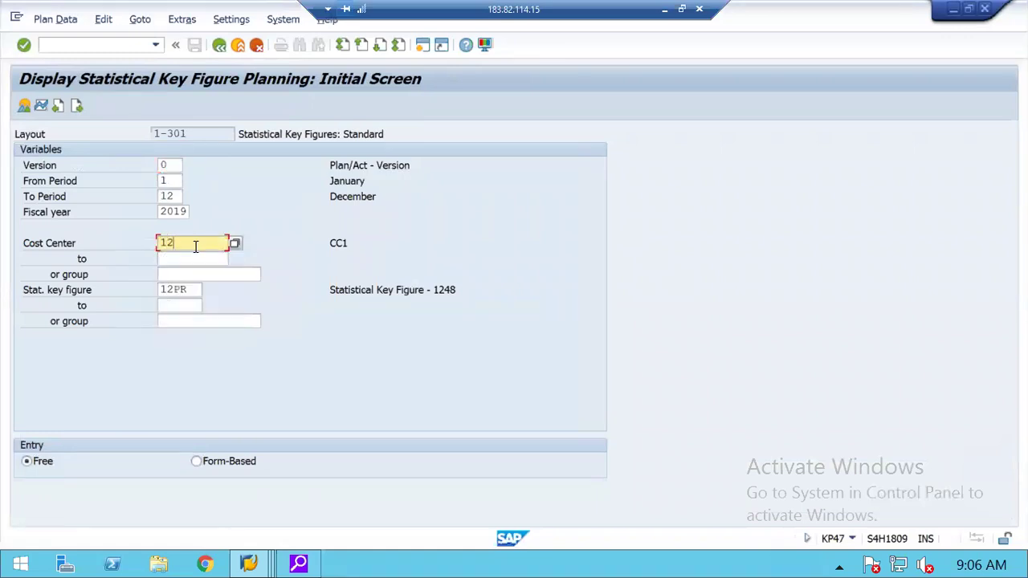
key("BackSpace")
key("BackSpace")
type("06")
key("BackSpace")
key("BackSpace")
type("1000")
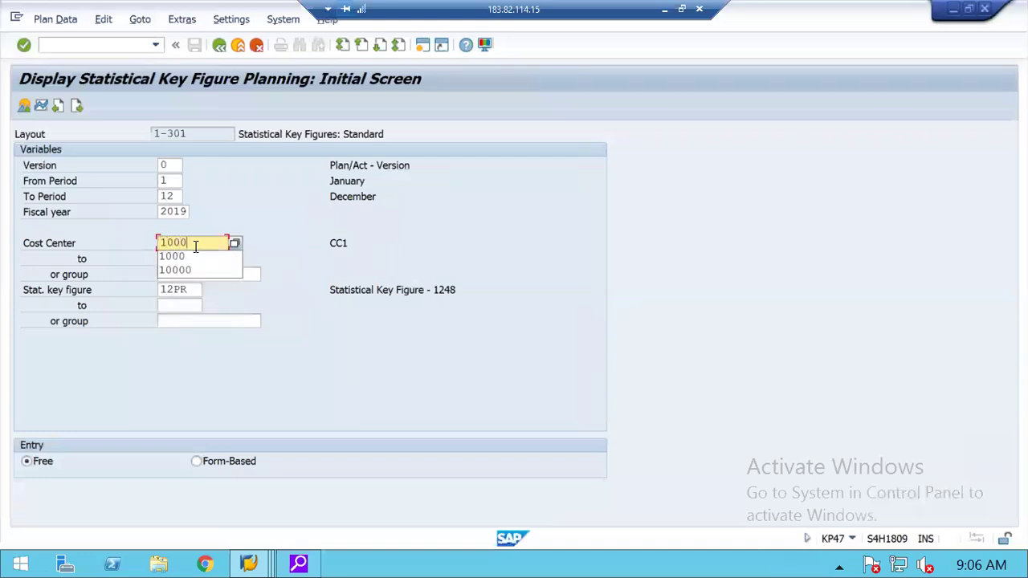
key("Tab")
type("1234")
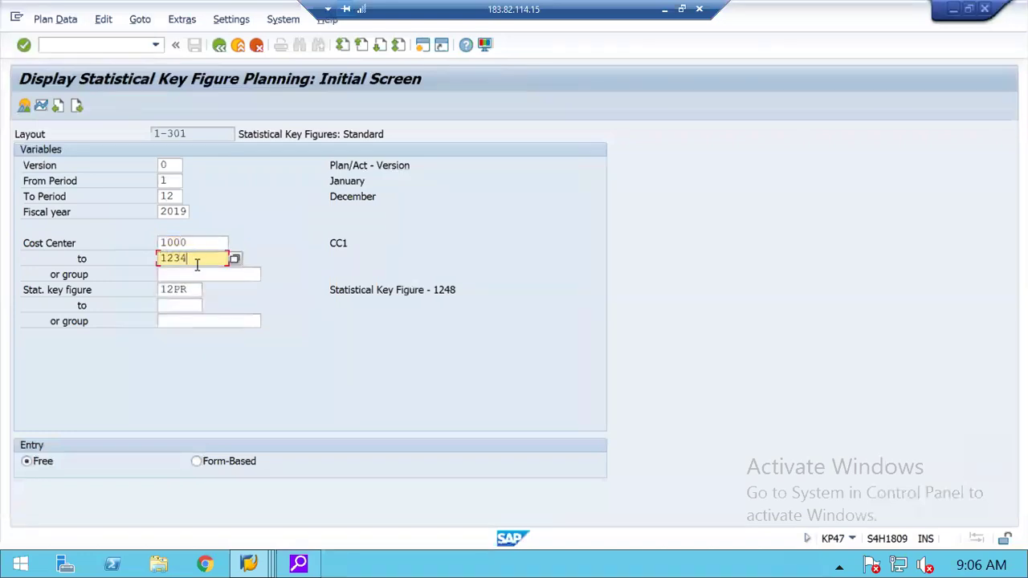
Display the plan overview for statistical key figure 12PR and examine the current plan value of cost center 1000.
left_click(194, 290)
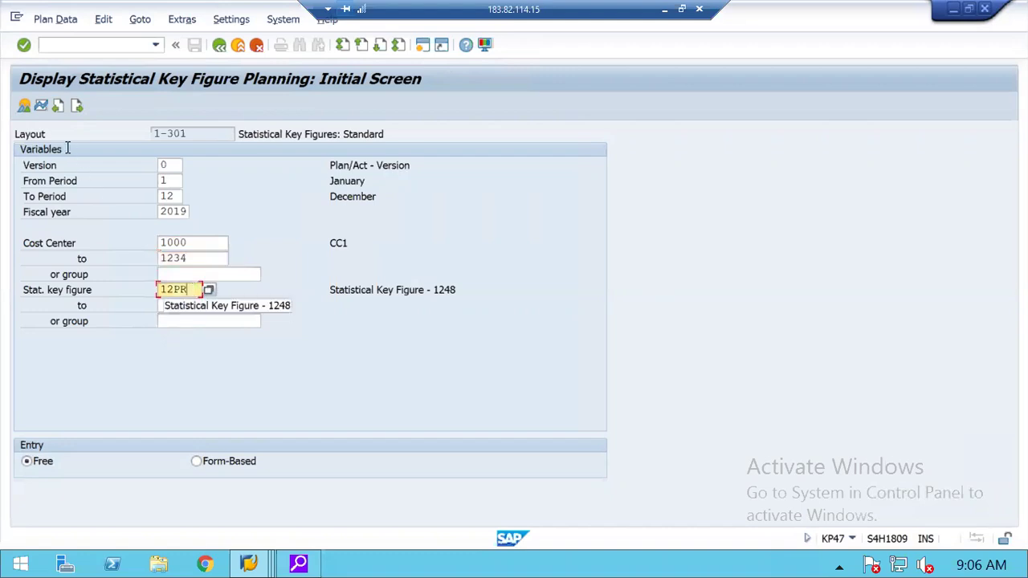
left_click(25, 107)
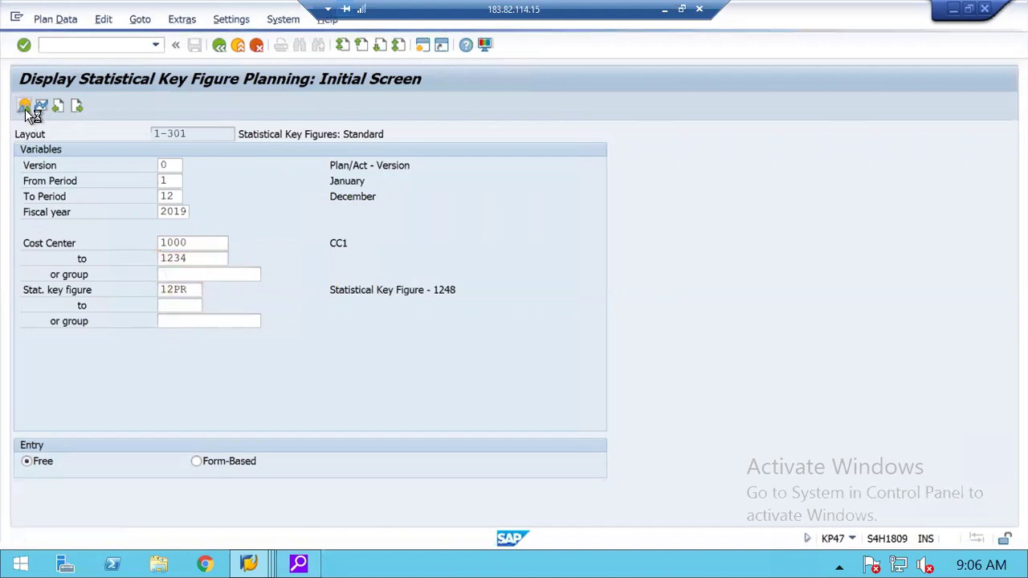
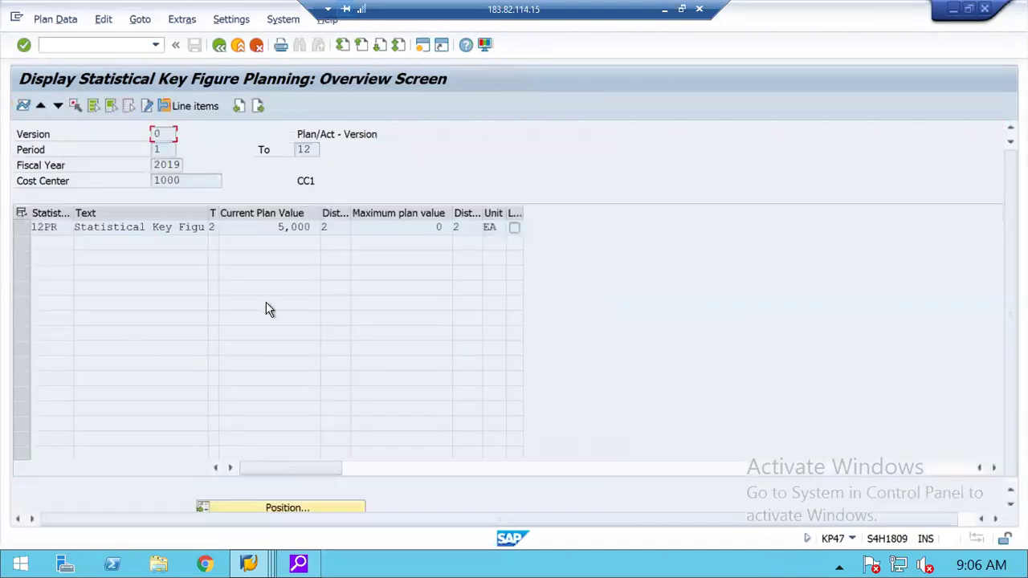
left_click(270, 227)
double_click(271, 226)
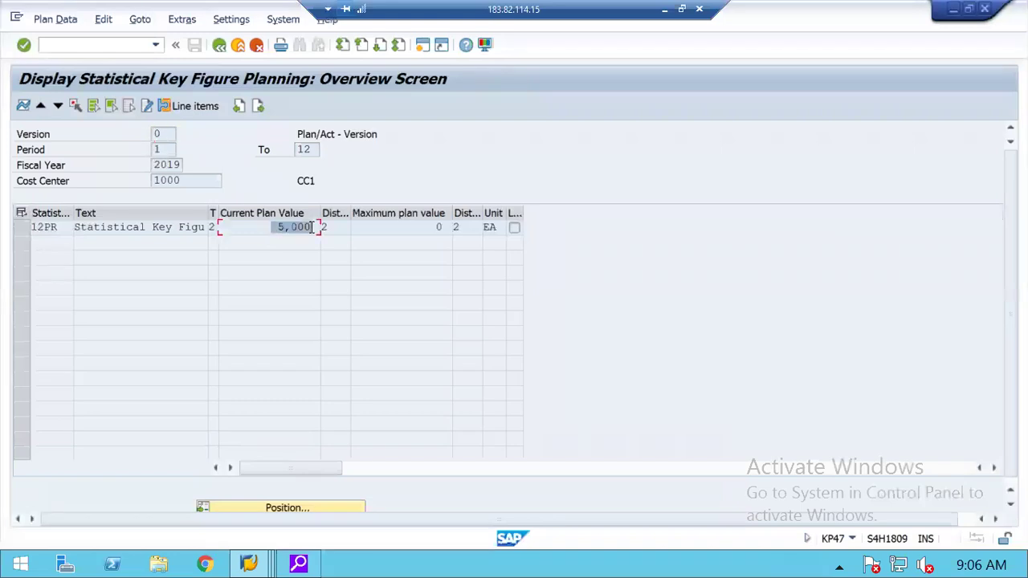
left_click(184, 182)
left_click(35, 226)
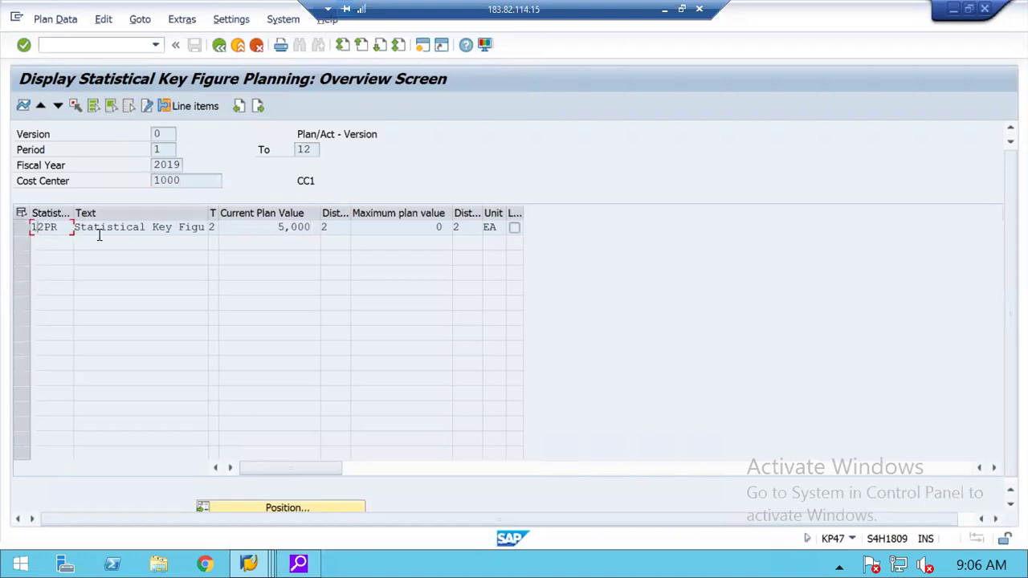
left_click_drag(277, 230, 319, 227)
left_click(319, 227)
Look at the selection screen of layout SKFIG, return to layout 1-301 and reopen its overview.
left_click(258, 106)
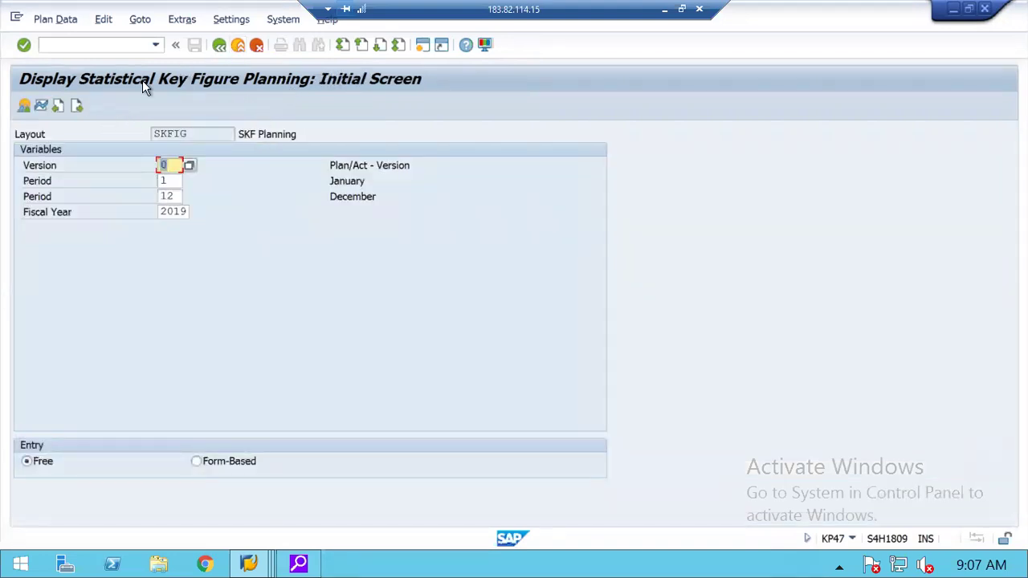
left_click(58, 108)
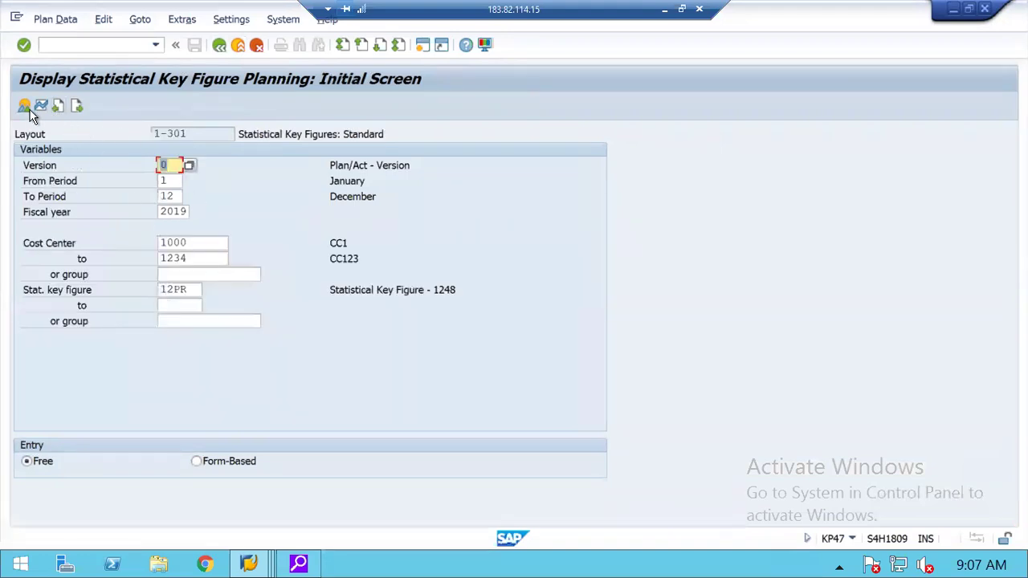
left_click(25, 107)
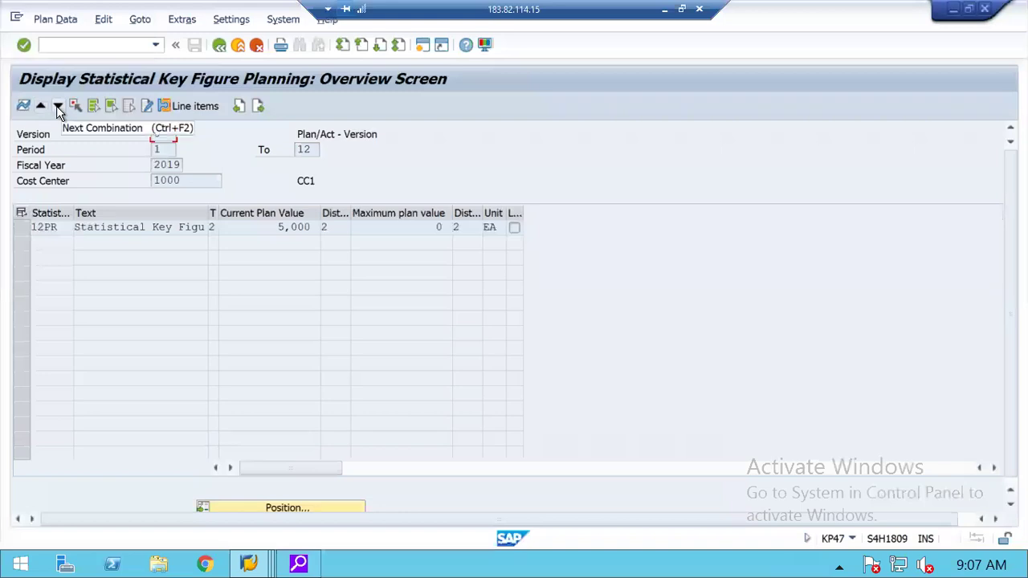
Page the overview to the next cost center, 1234, check its plan data and return to cost center 1000.
left_click(58, 108)
left_click(188, 180)
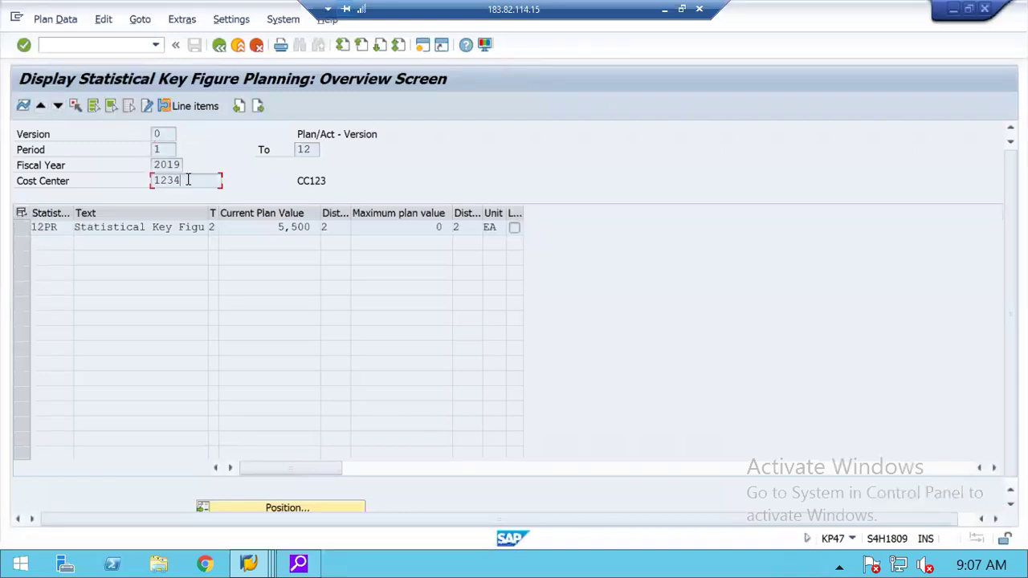
left_click(40, 106)
Examine the monthly 12PR plan values of cost center 1000 and leave the plan display.
left_click(25, 228)
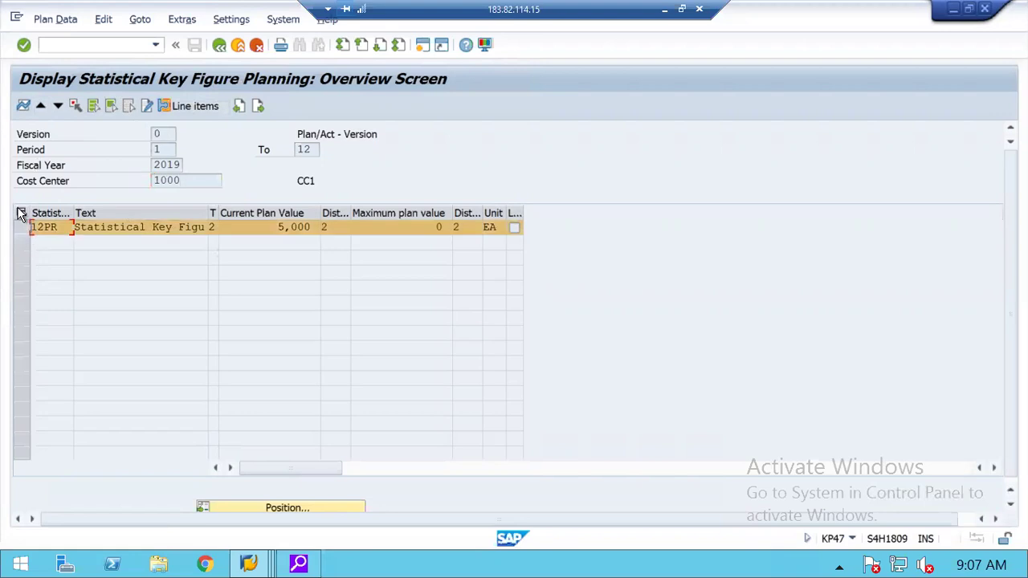
left_click(22, 107)
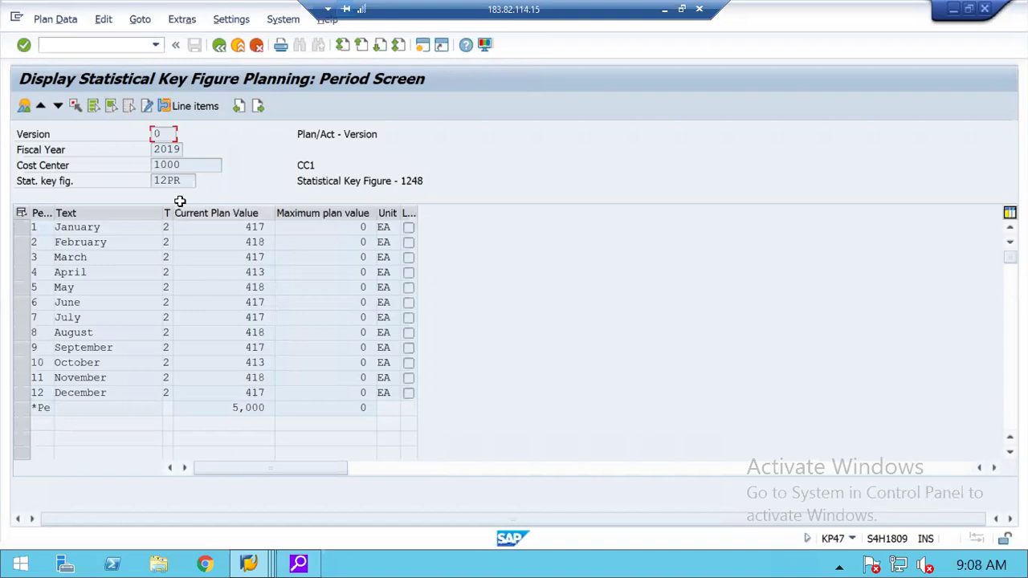
left_click(218, 46)
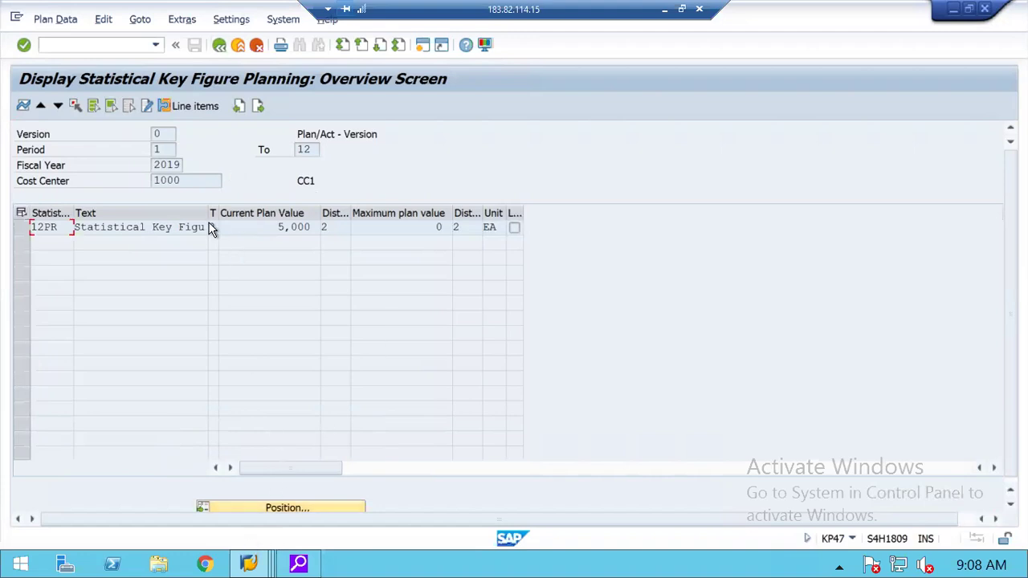
left_click(219, 46)
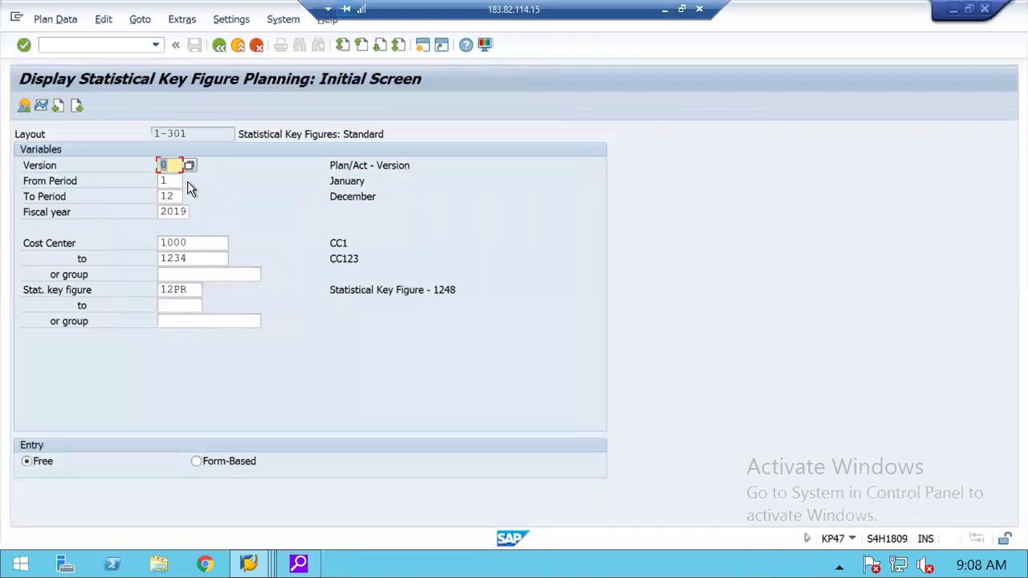
left_click(219, 45)
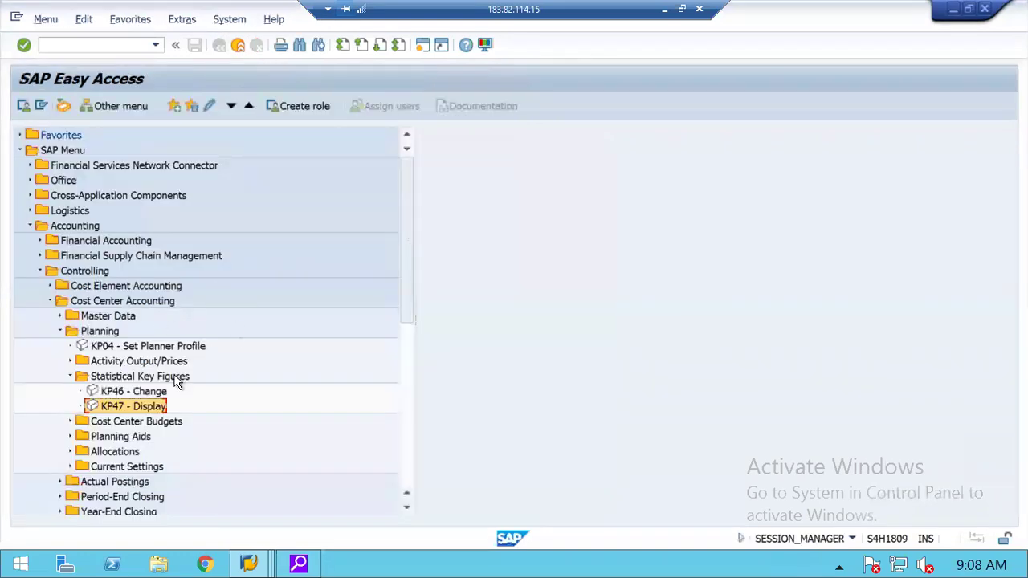
Collapse the Planning folder of Cost Center Accounting and look through the report folders under Information System.
left_click(49, 300)
left_click(61, 334)
left_click(49, 302)
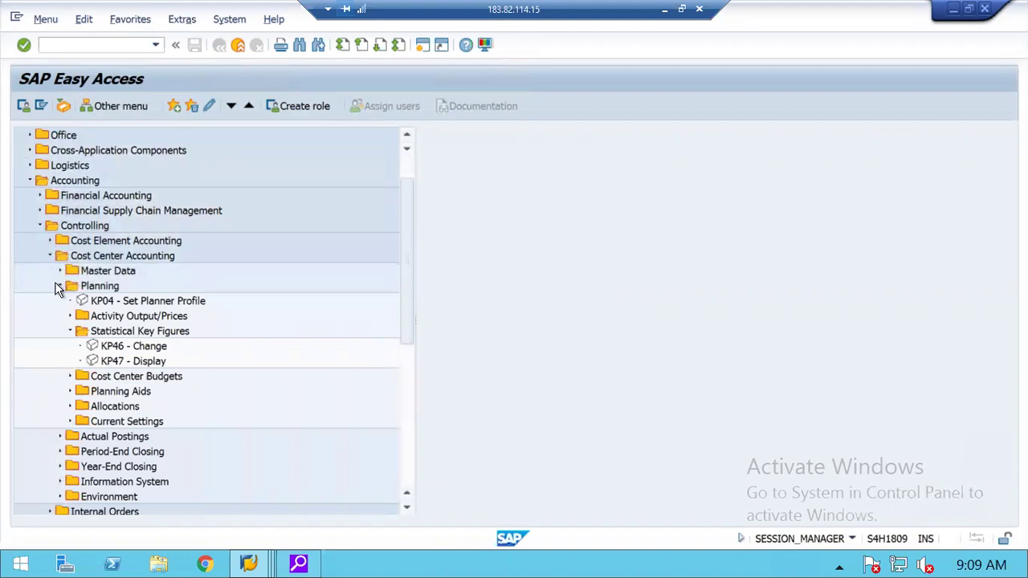
left_click(58, 286)
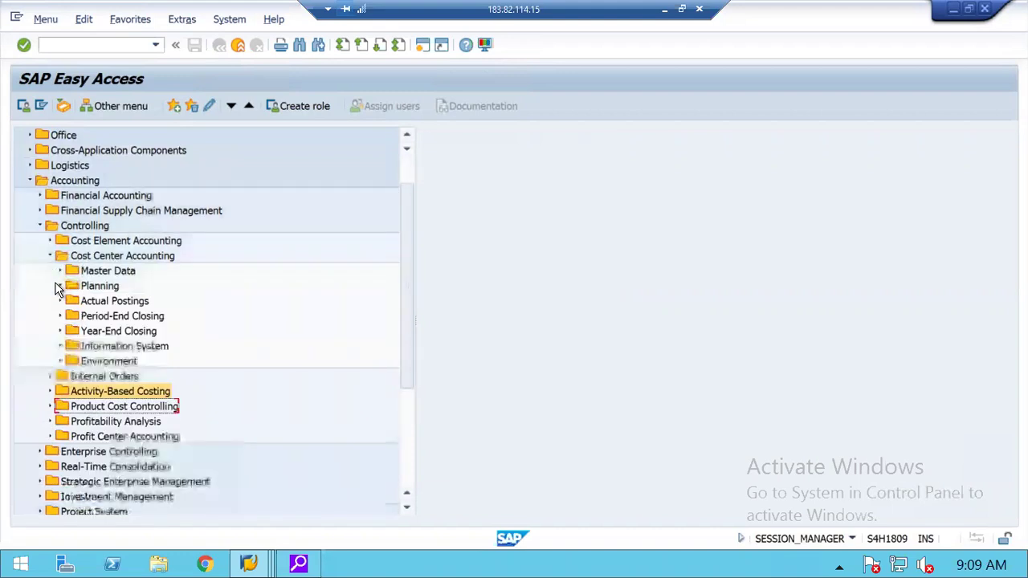
left_click(60, 346)
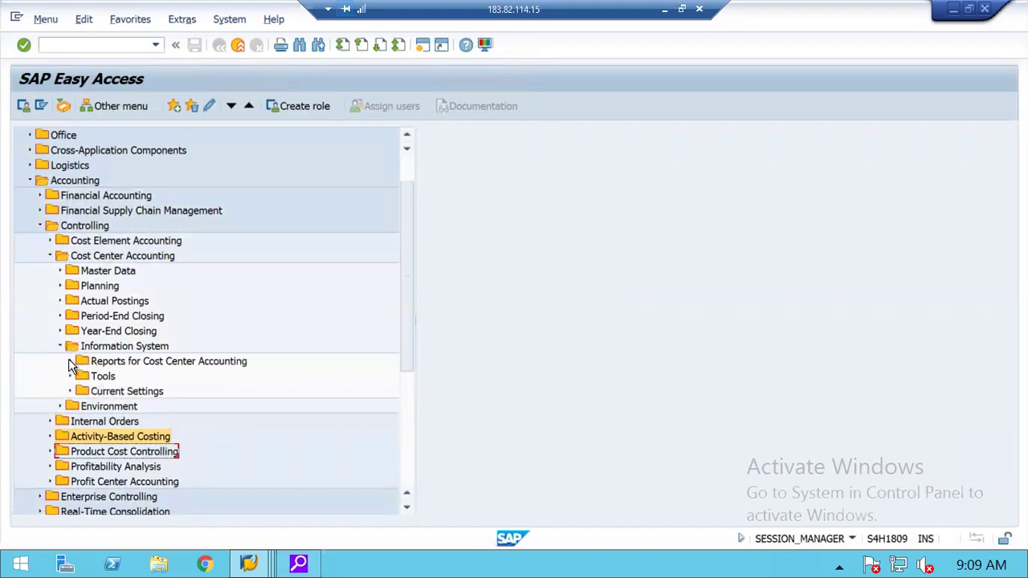
left_click(70, 362)
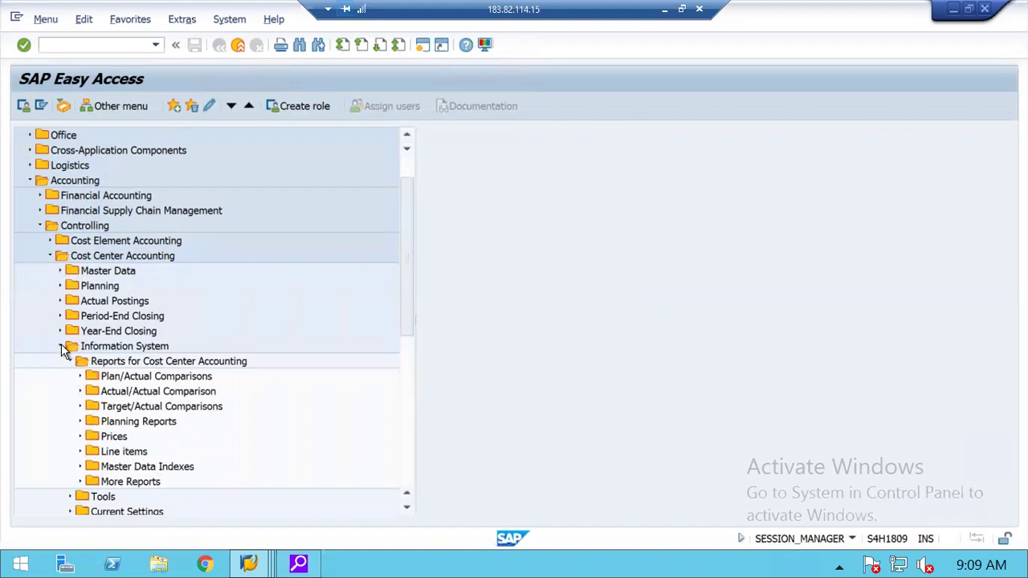
left_click(62, 344)
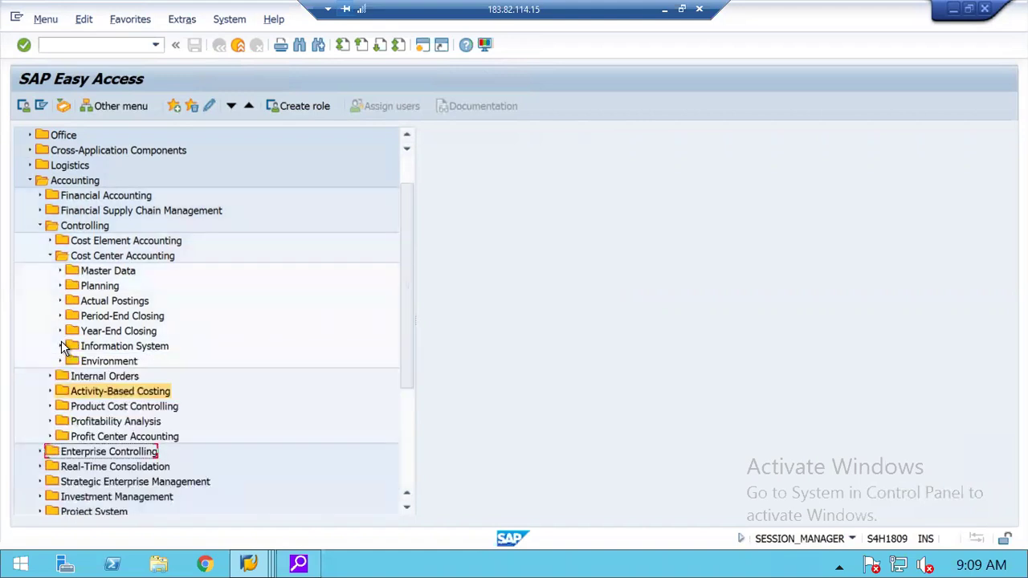
Switch to the session with the planner profile configuration and return from it to the IMG structure.
left_click(245, 554)
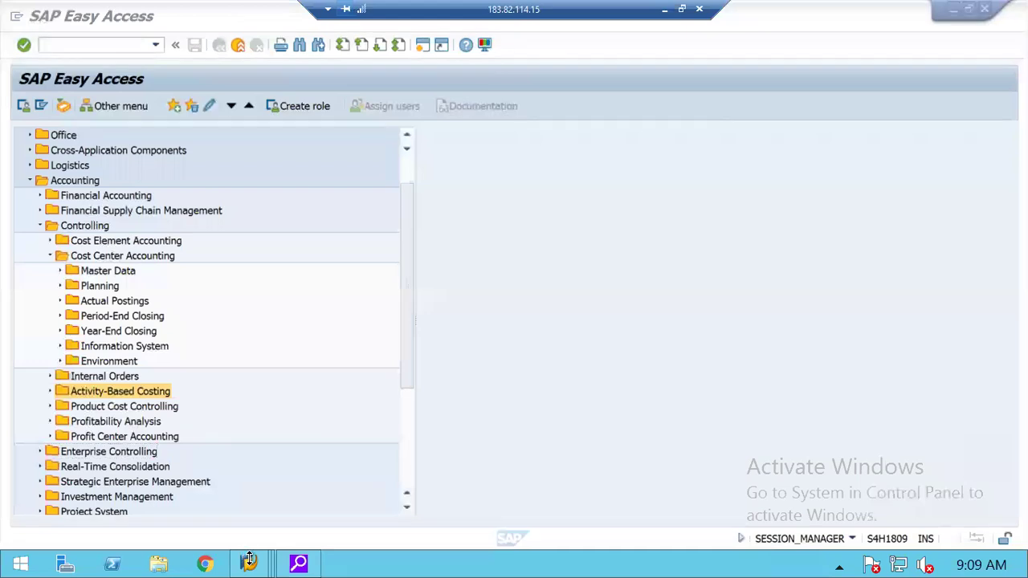
left_click(249, 564)
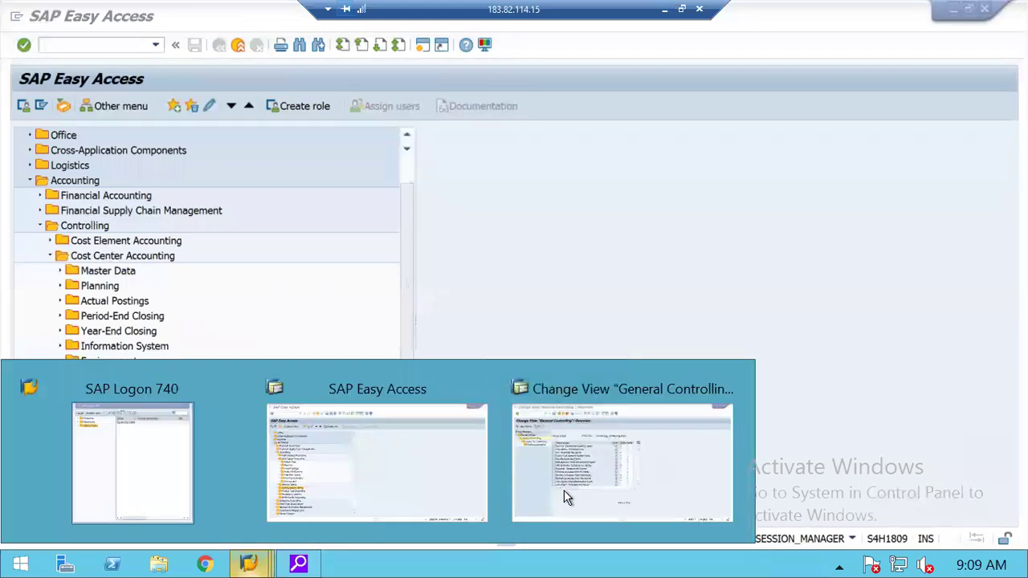
left_click(562, 418)
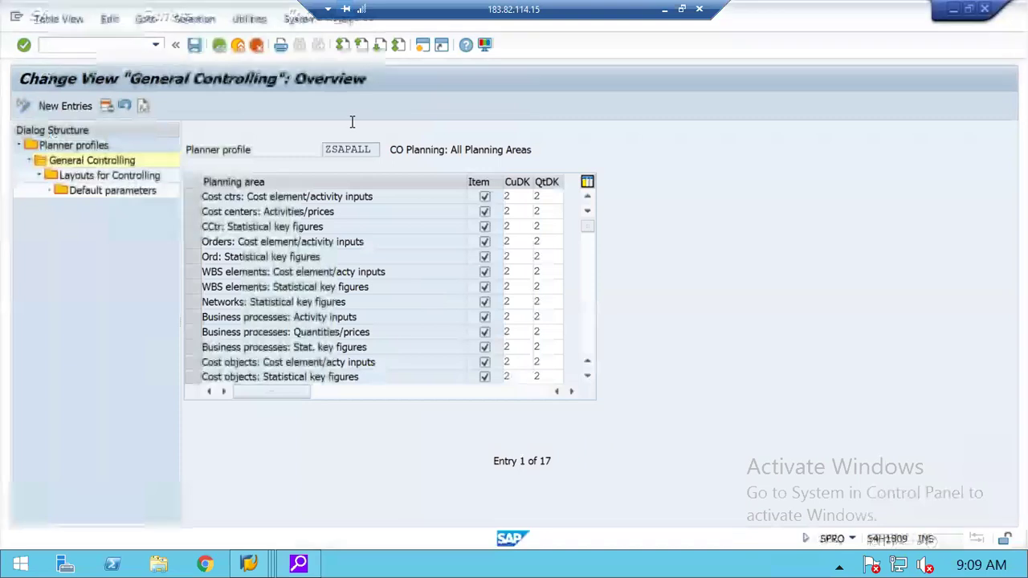
left_click(219, 46)
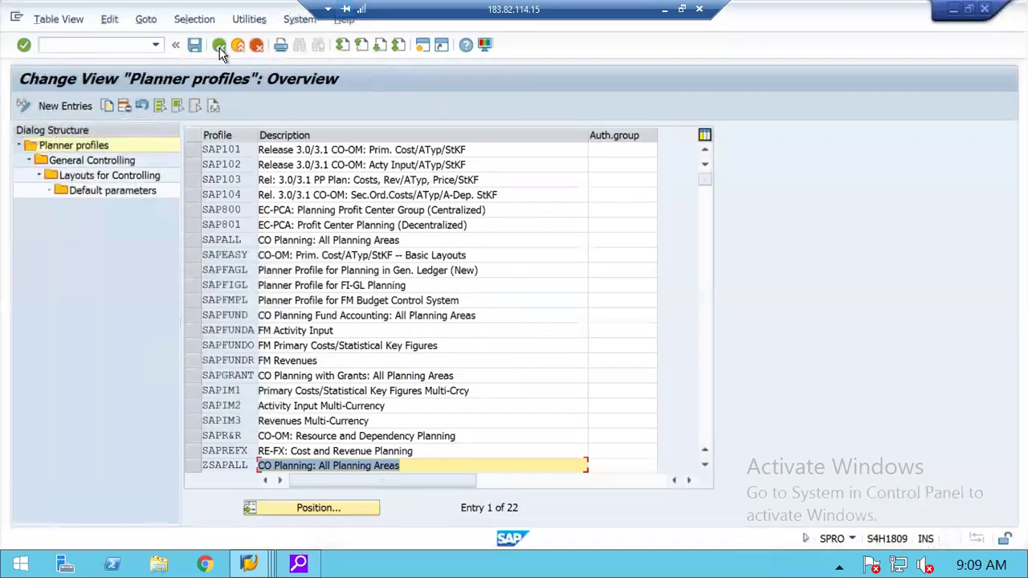
left_click(219, 45)
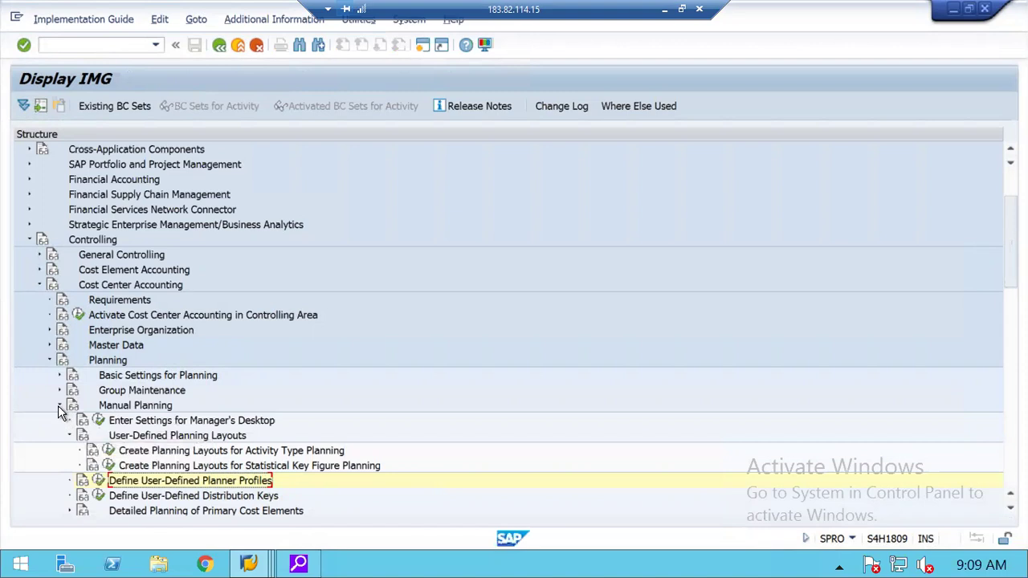
Collapse the Planning node of Cost Center Accounting and expand Period-End Closing under Actual Postings.
double_click(50, 360)
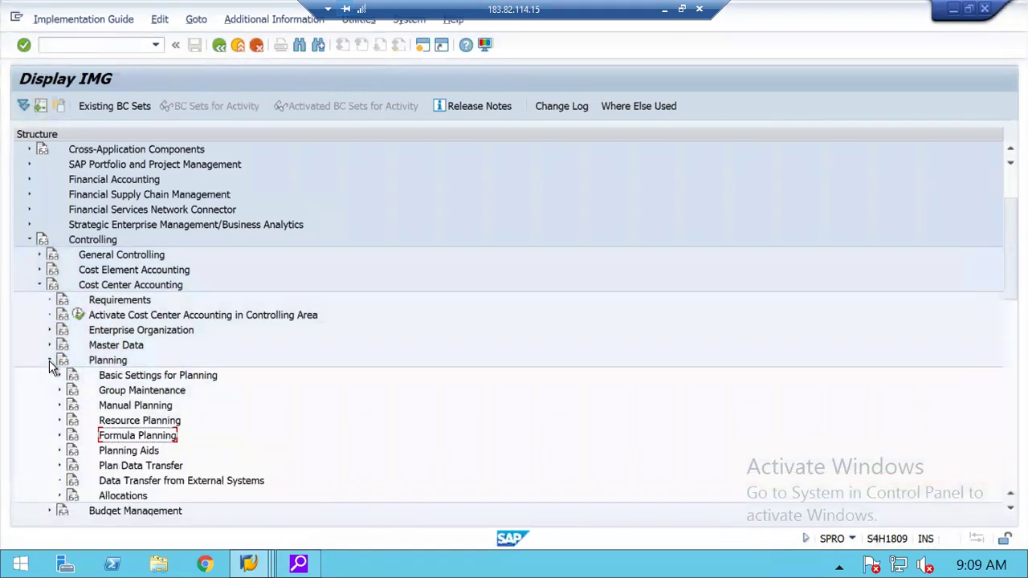
left_click(49, 361)
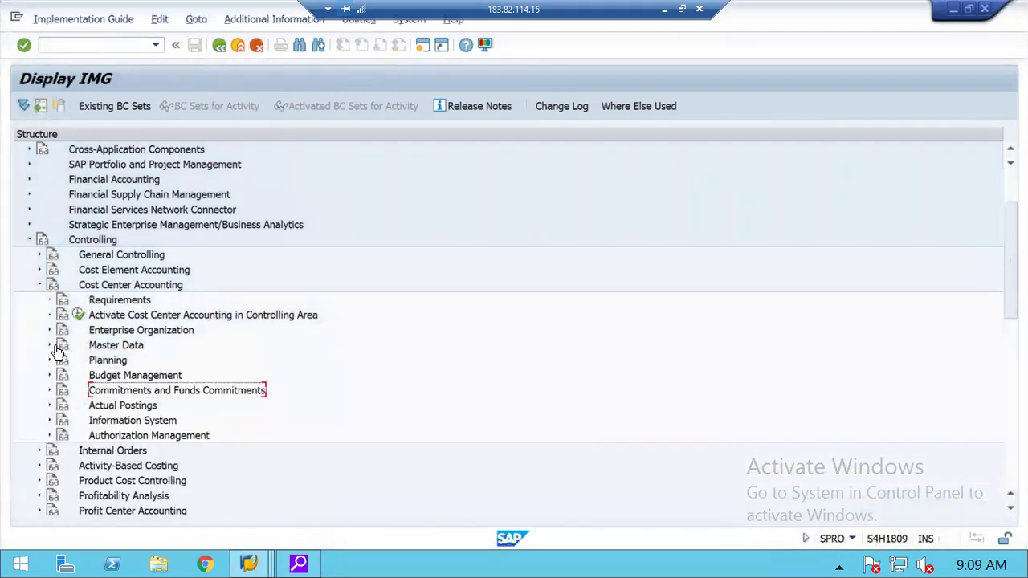
left_click(48, 402)
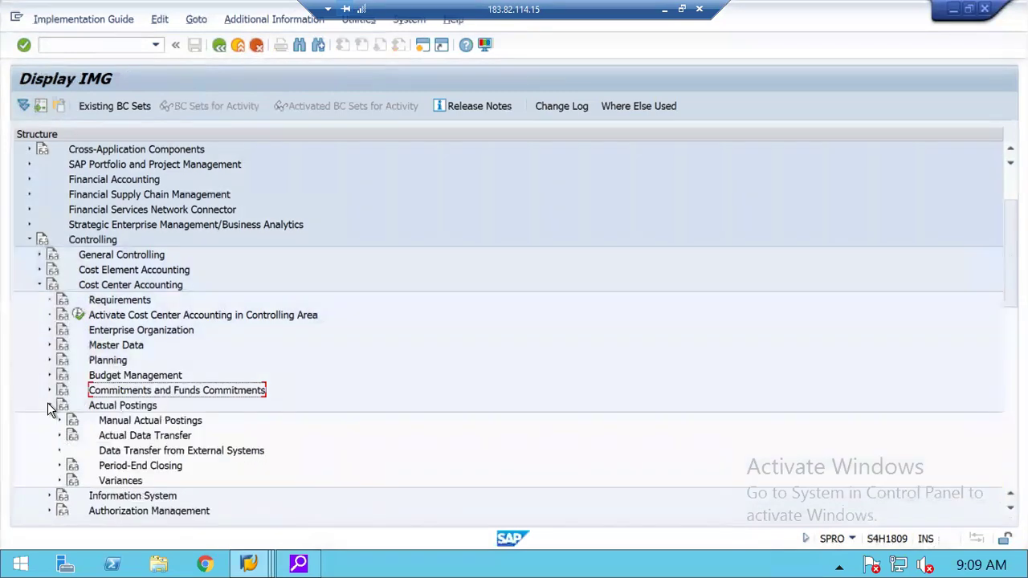
left_click(73, 467)
left_click(61, 468)
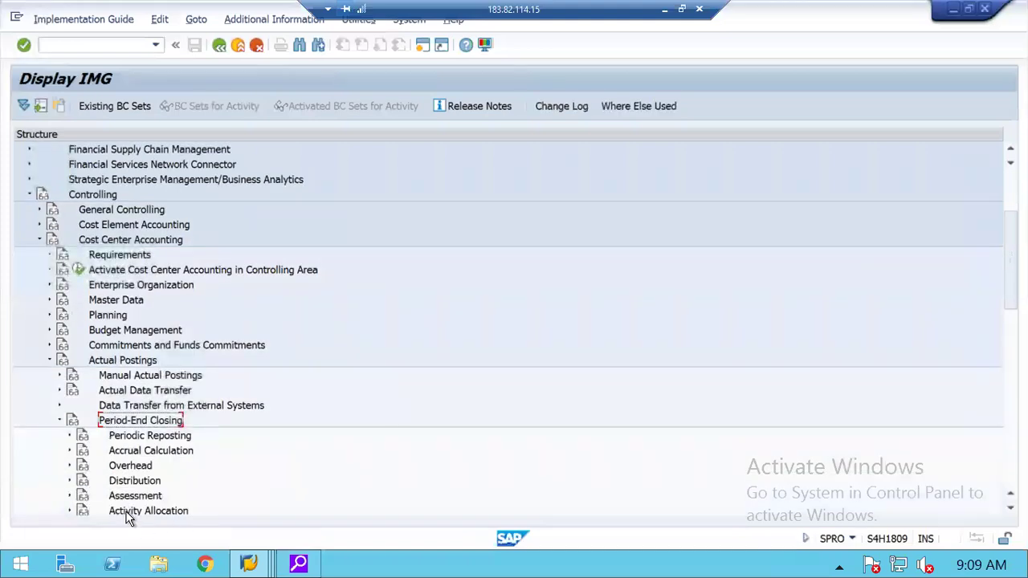
Examine the Period-End Closing nodes in the IMG, including Periodic Reporting, Accrual Calculation, Overhead, Distribution, Assessment and Activity Allocation.
left_click(129, 498)
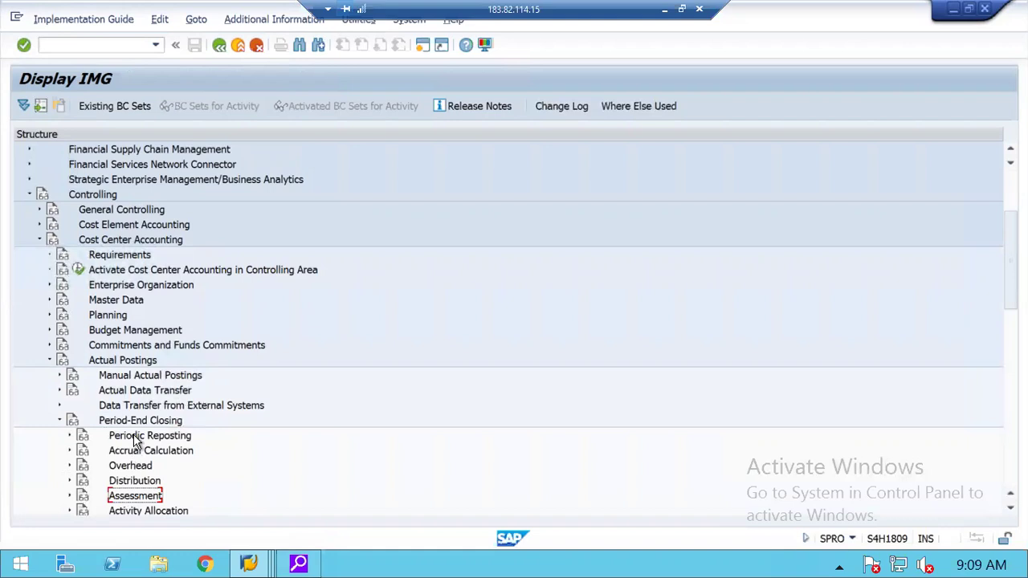
left_click(138, 438)
left_click(133, 470)
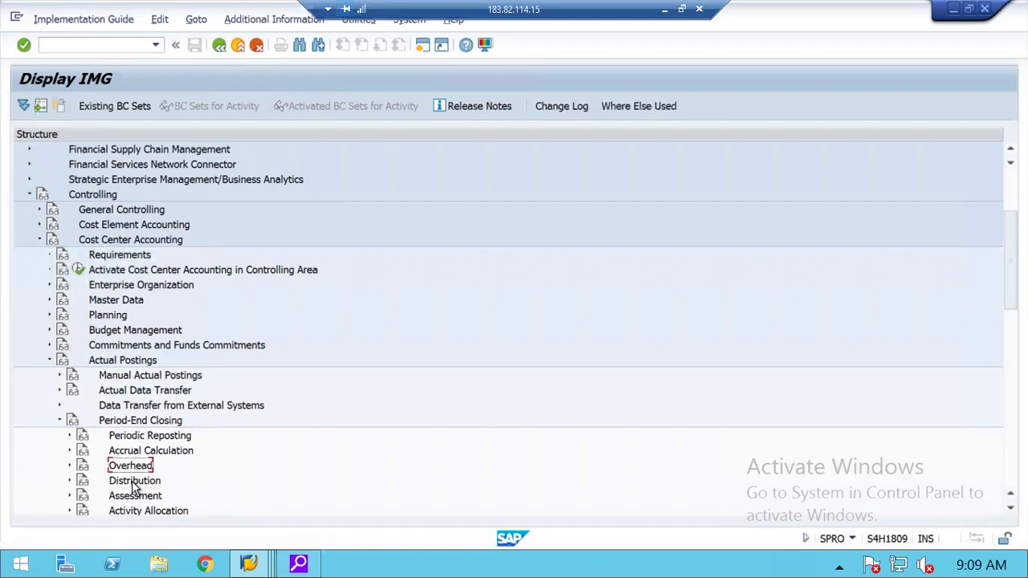
left_click(133, 481)
left_click(136, 496)
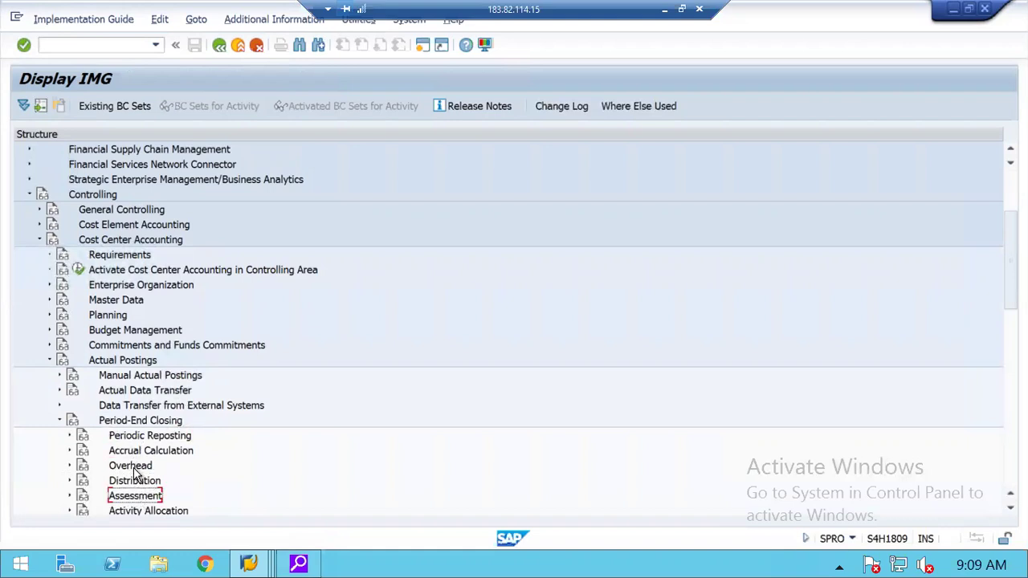
left_click(126, 470)
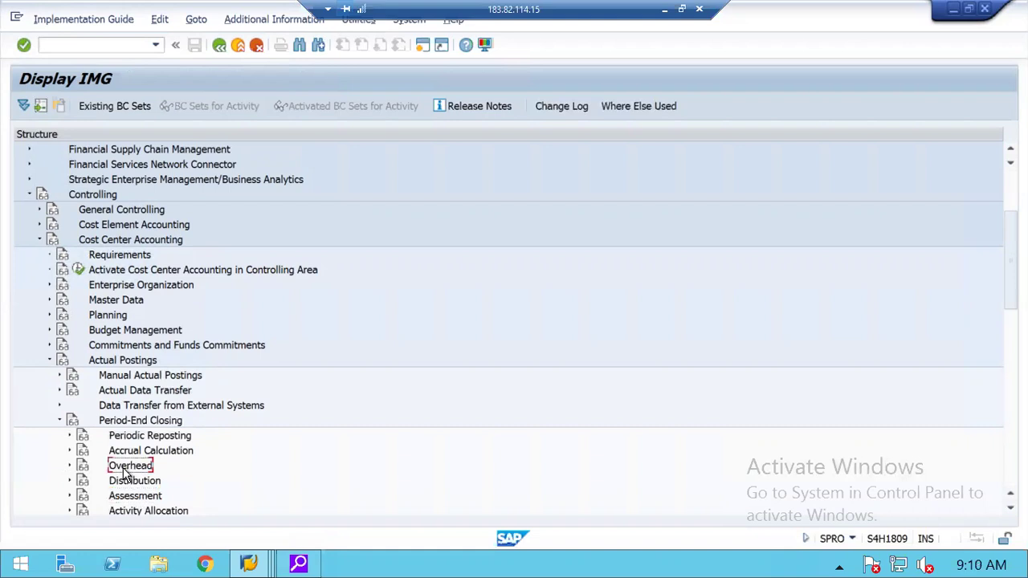
left_click(138, 513)
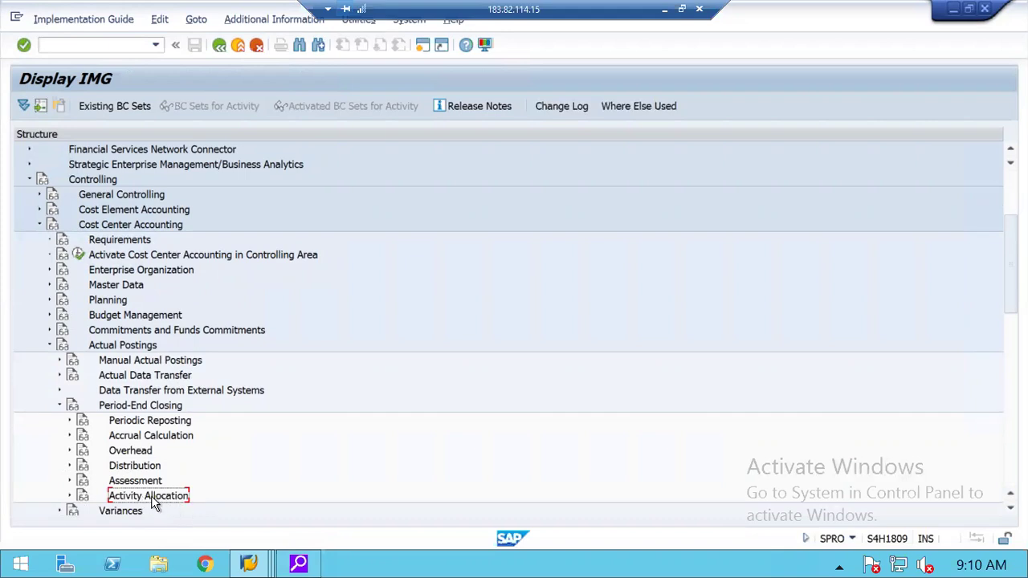
left_click(152, 436)
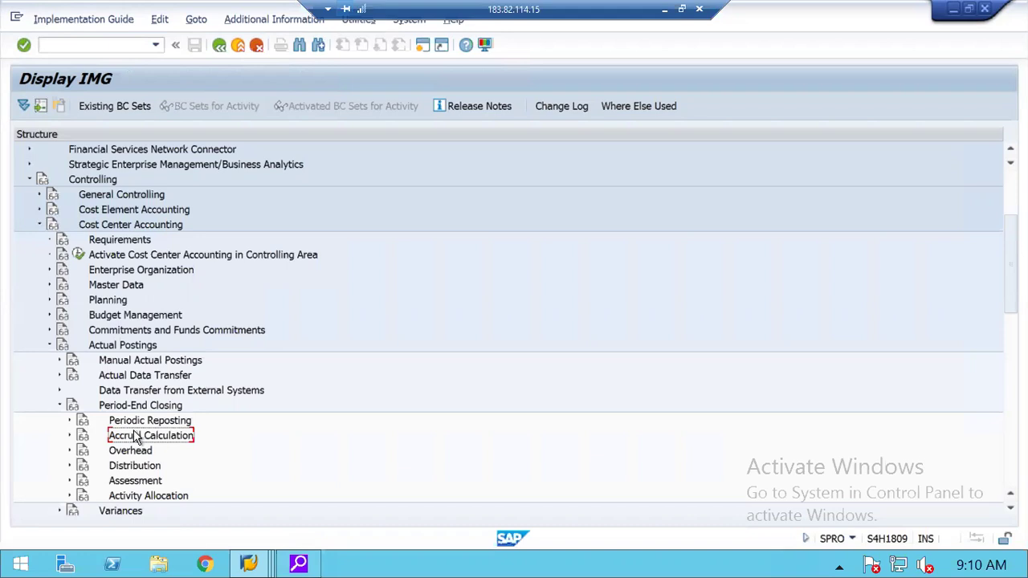
Collapse the Cost Center Accounting node with its Actual Postings subnodes and expand the Internal Orders node under Controlling.
left_click(58, 406)
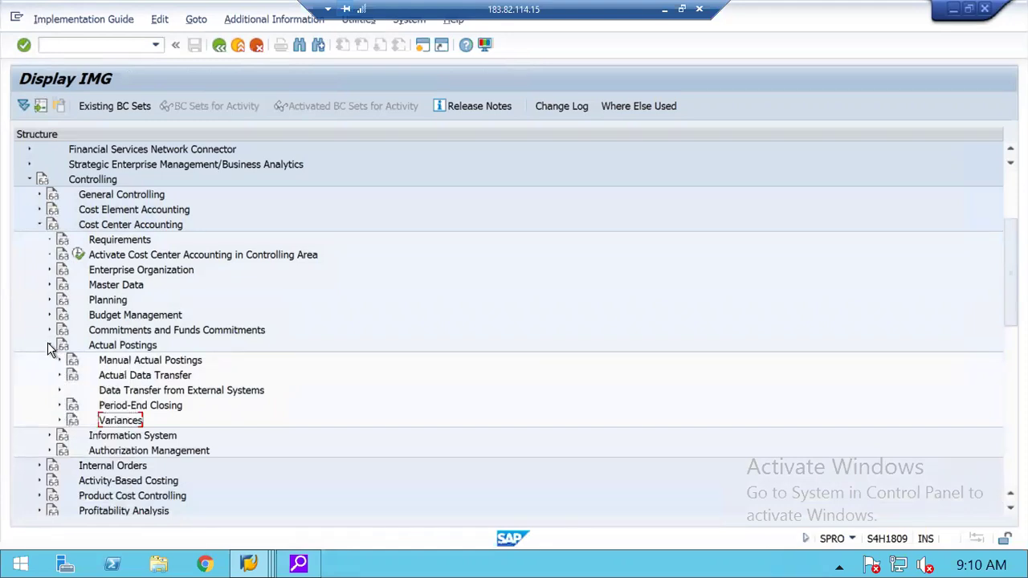
left_click(48, 345)
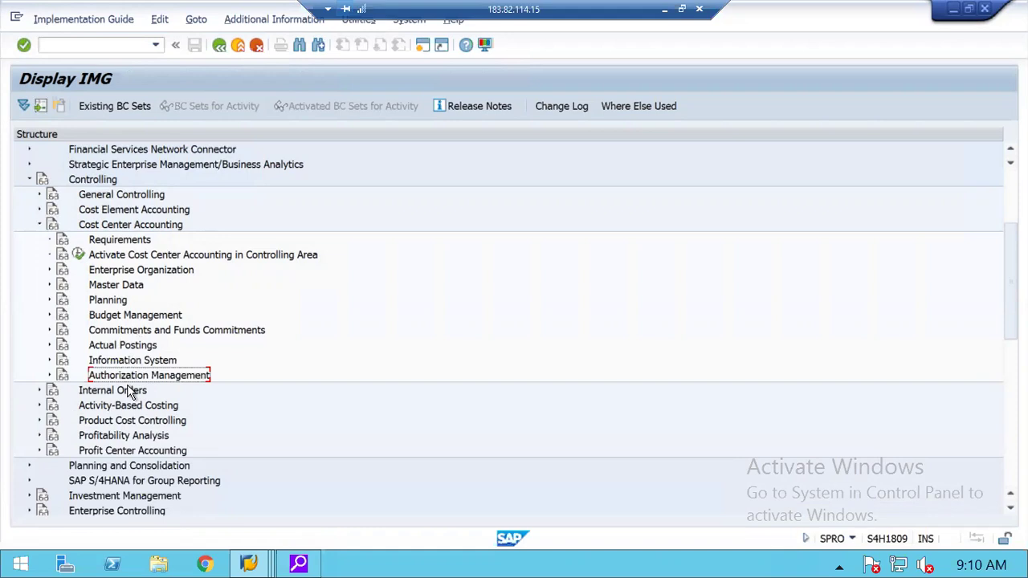
left_click(37, 224)
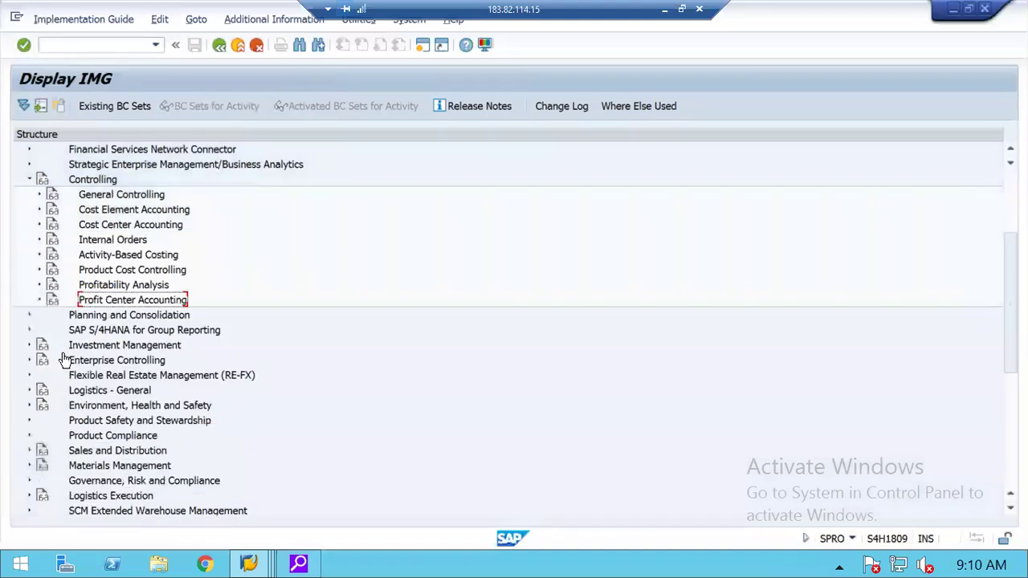
left_click(38, 240)
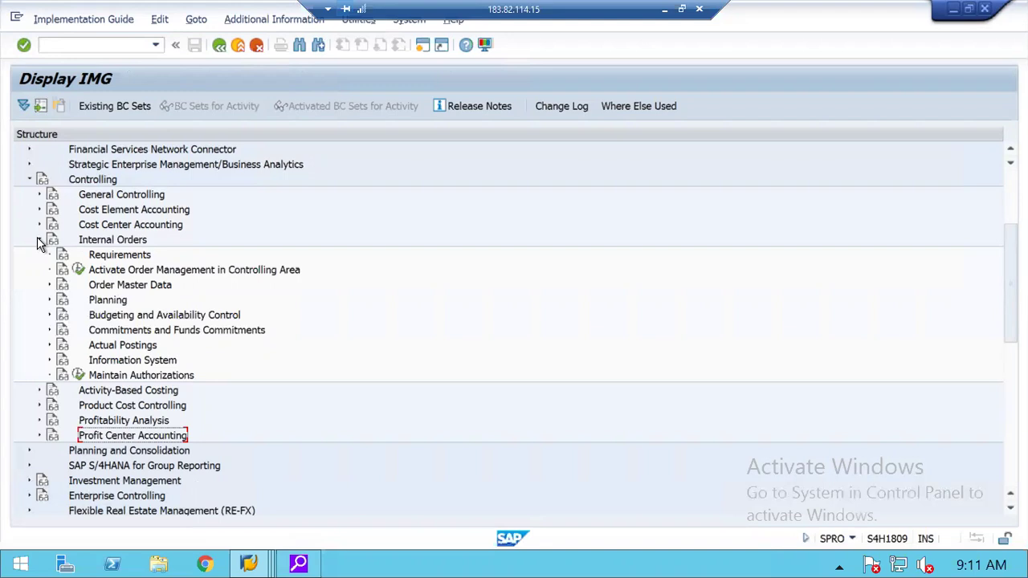
Switch to the SAP Easy Access session and open KB21N for entering activity allocations under Actual Postings of Cost Center Accounting.
left_click(249, 565)
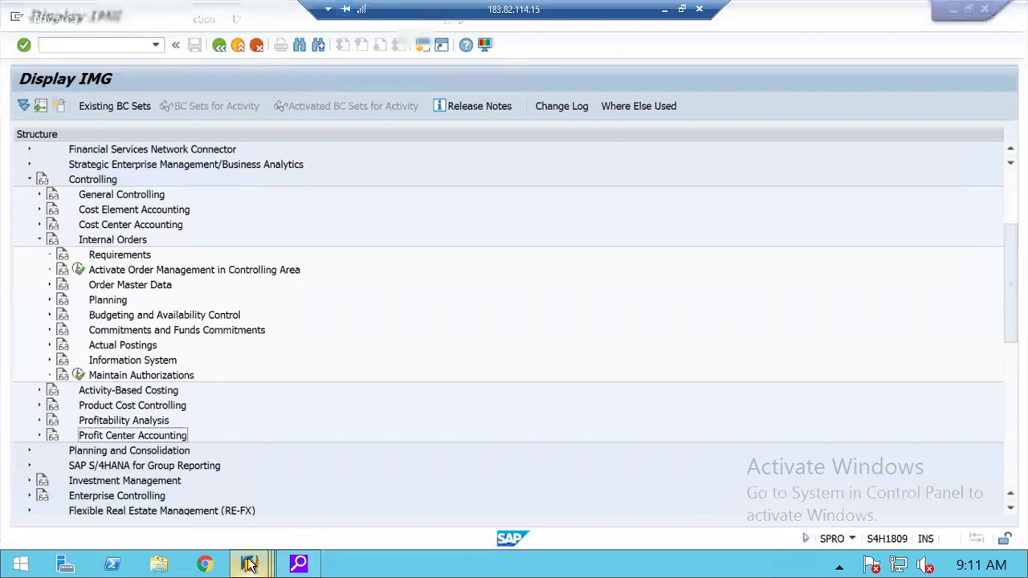
left_click(249, 565)
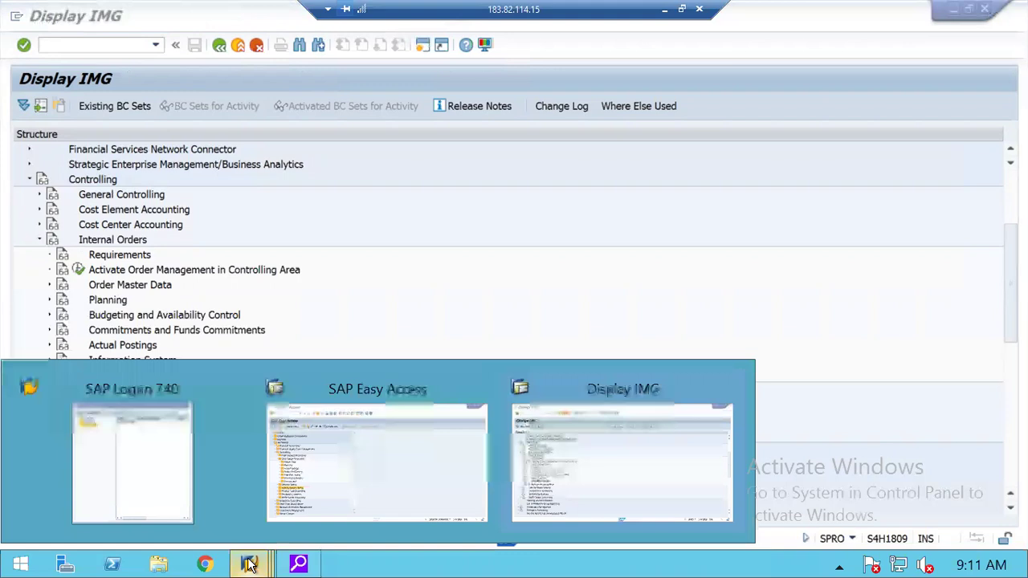
left_click(331, 461)
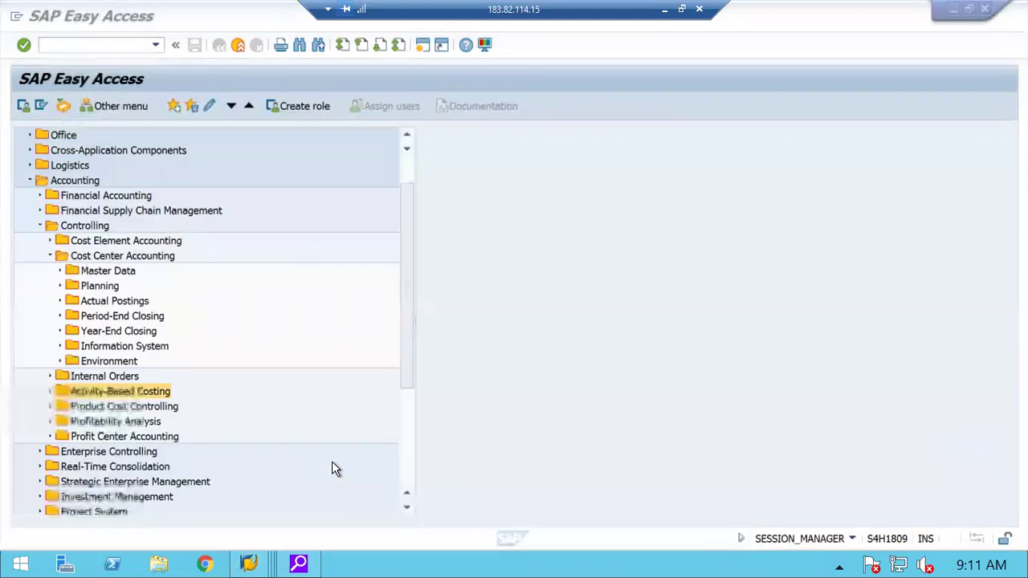
left_click(60, 300)
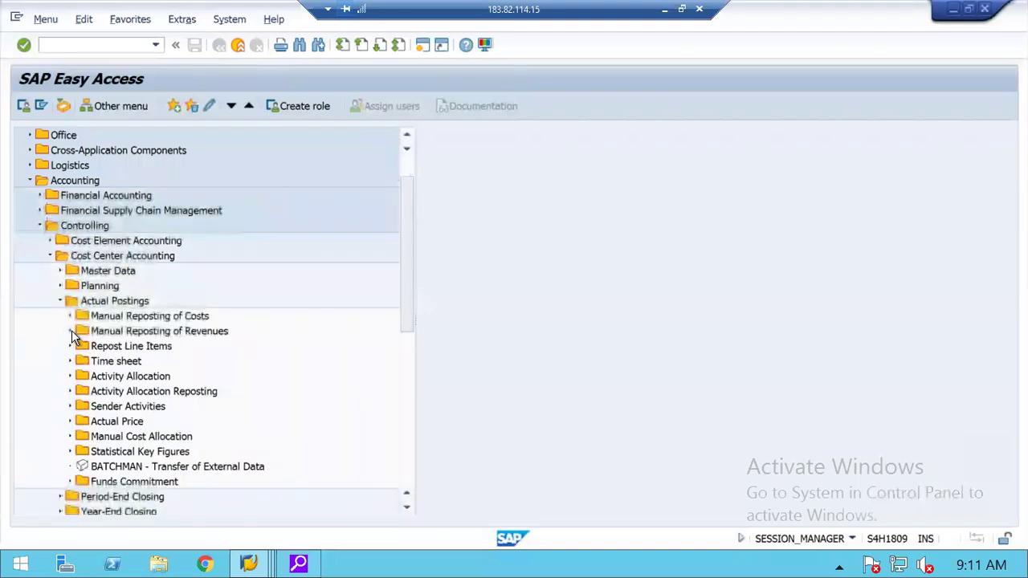
left_click(70, 376)
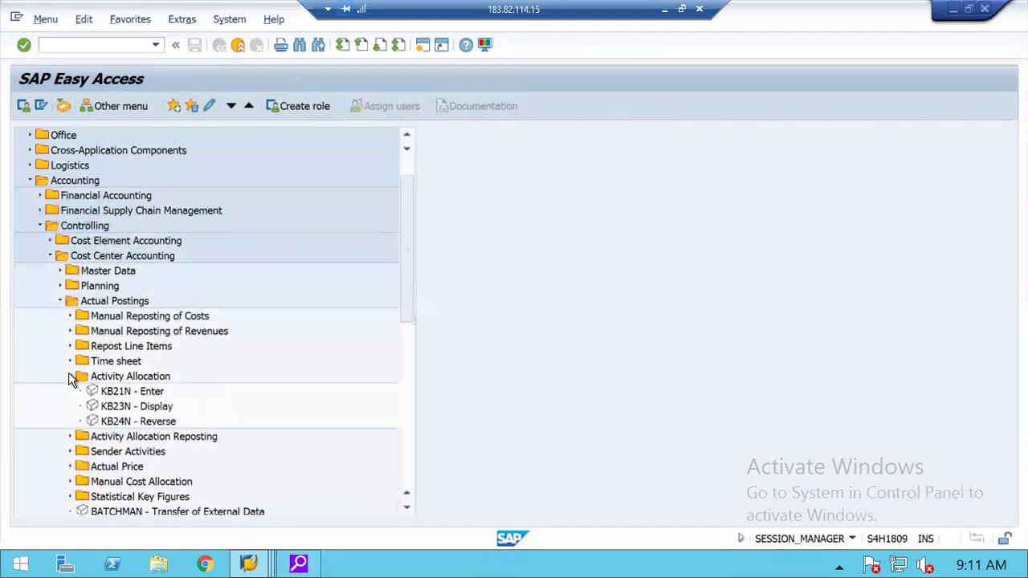
left_click(122, 395)
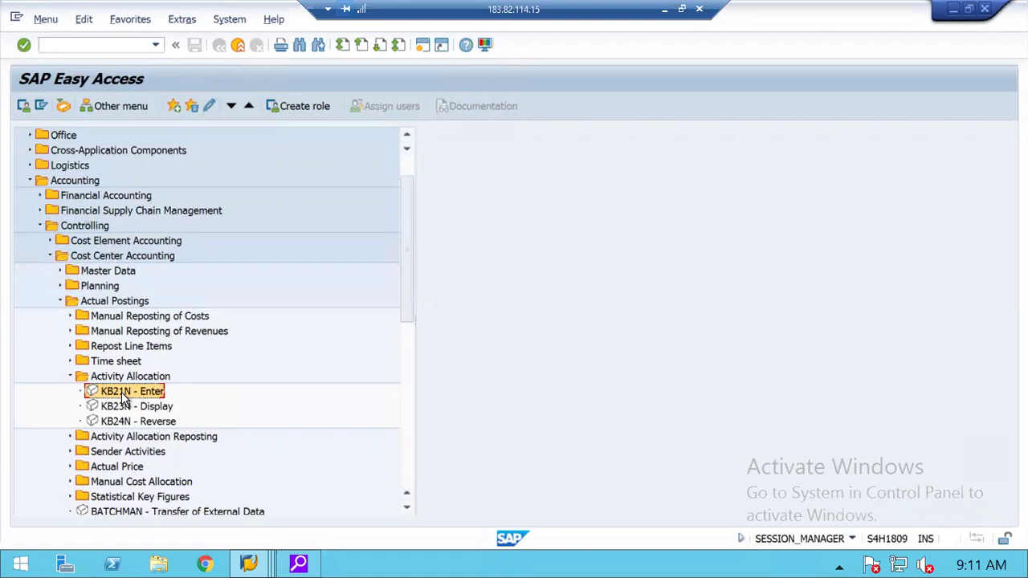
double_click(122, 393)
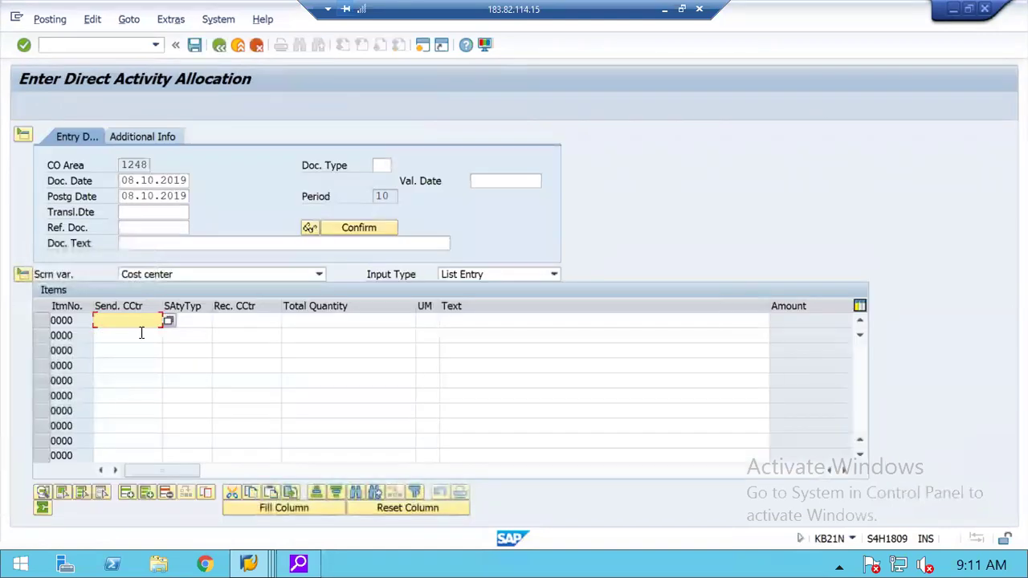
Examine the item columns of the direct activity allocation entry, leave it without posting and collapse the Actual Postings folder.
left_click(188, 322)
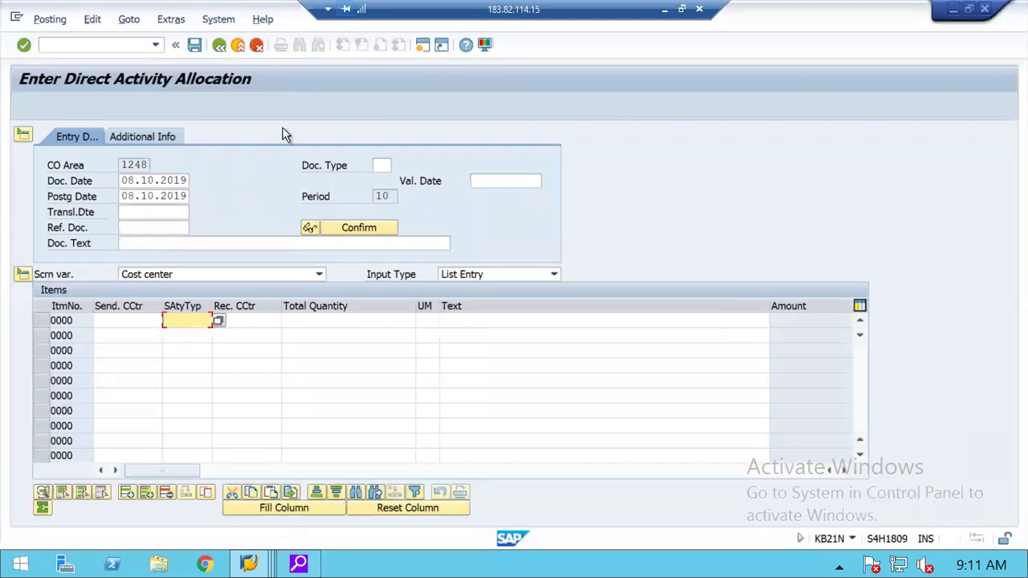
left_click(218, 46)
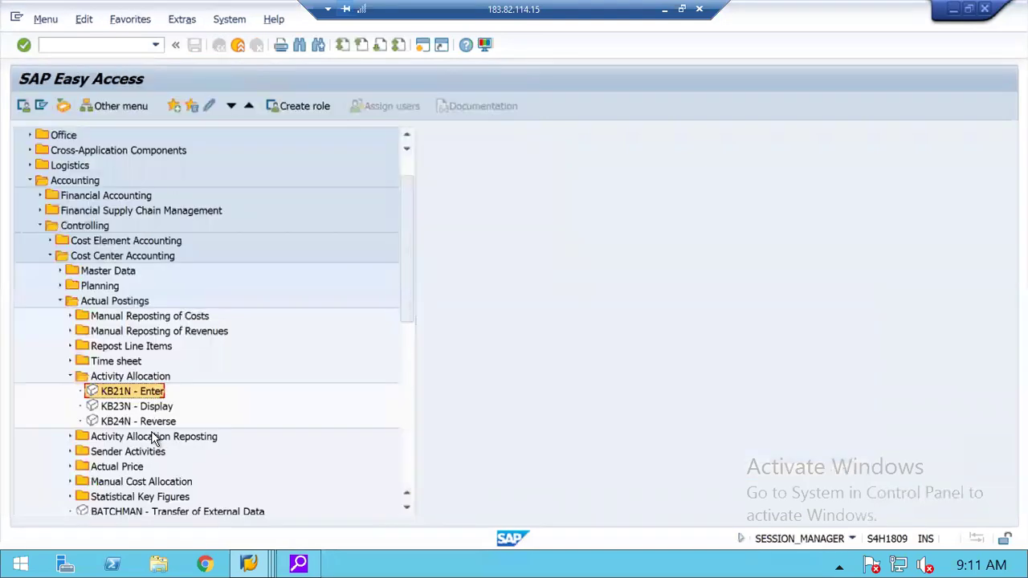
left_click(60, 302)
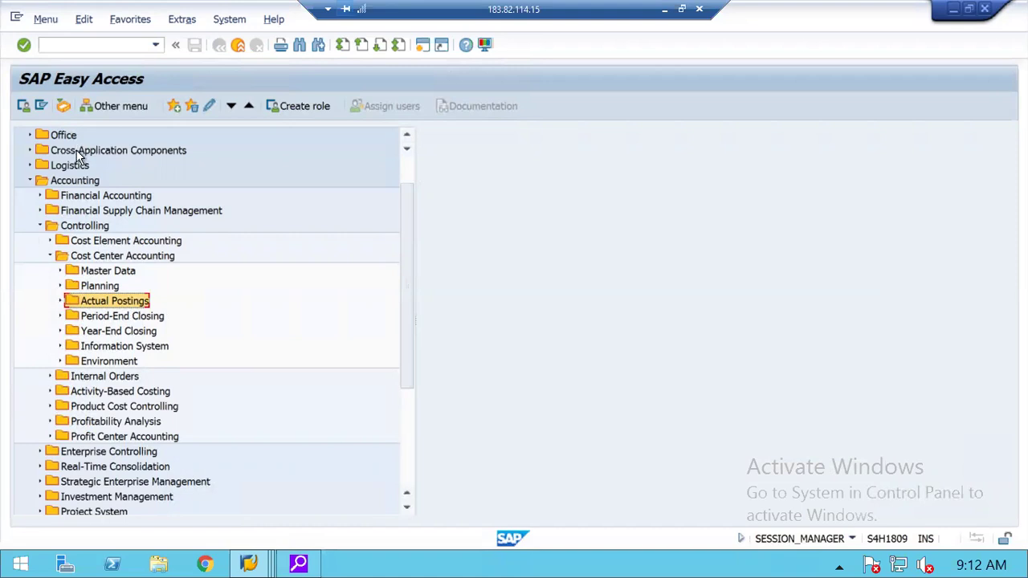
Log off from the SAP system with the command /nex.
left_click(71, 44)
type("/nex")
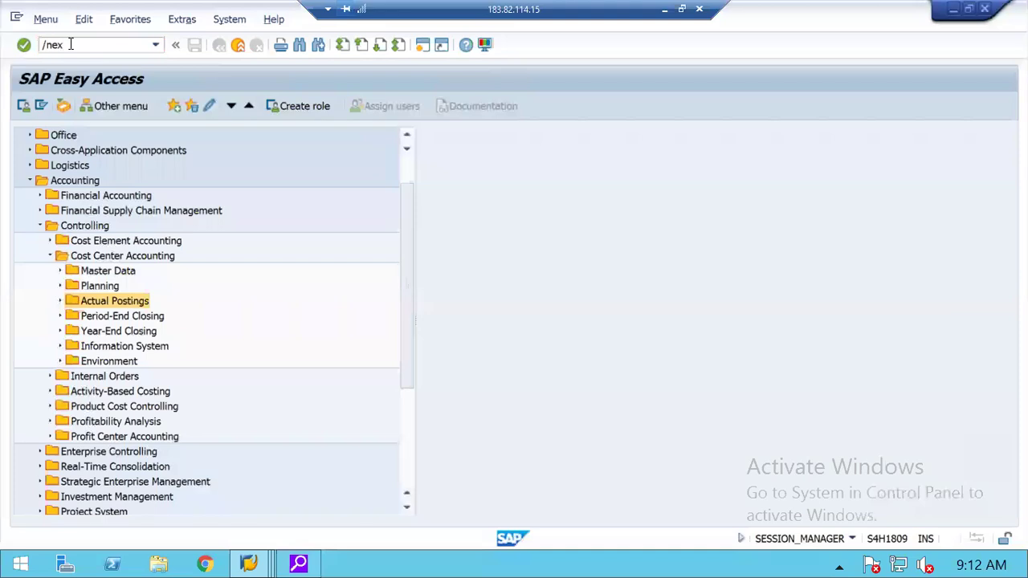
key("Return")
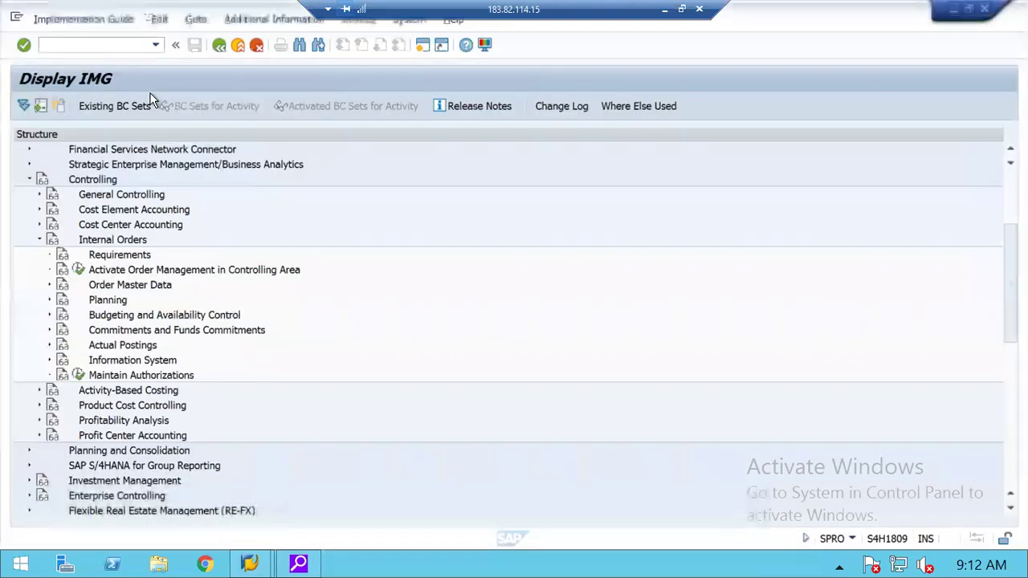